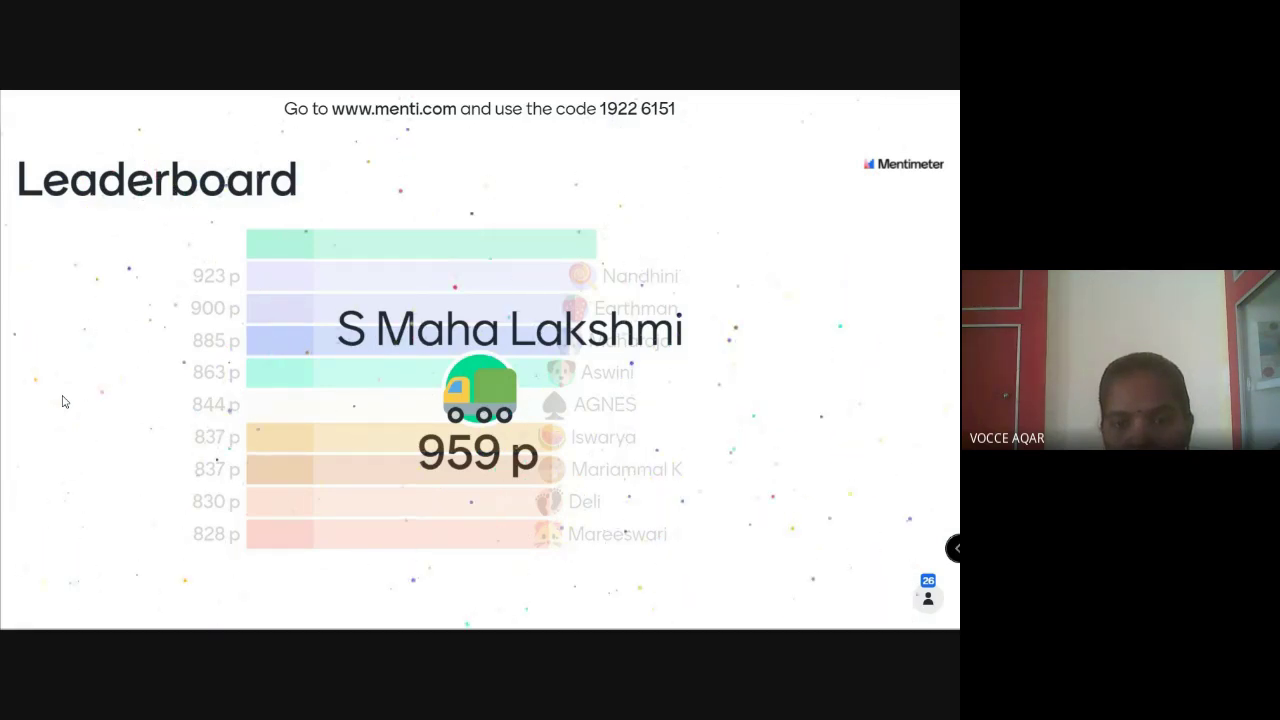
End the presentation after the leaderboard, exit full screen and return to the editor of the Computer Class on 17.07.2021 presentation
key(Right)
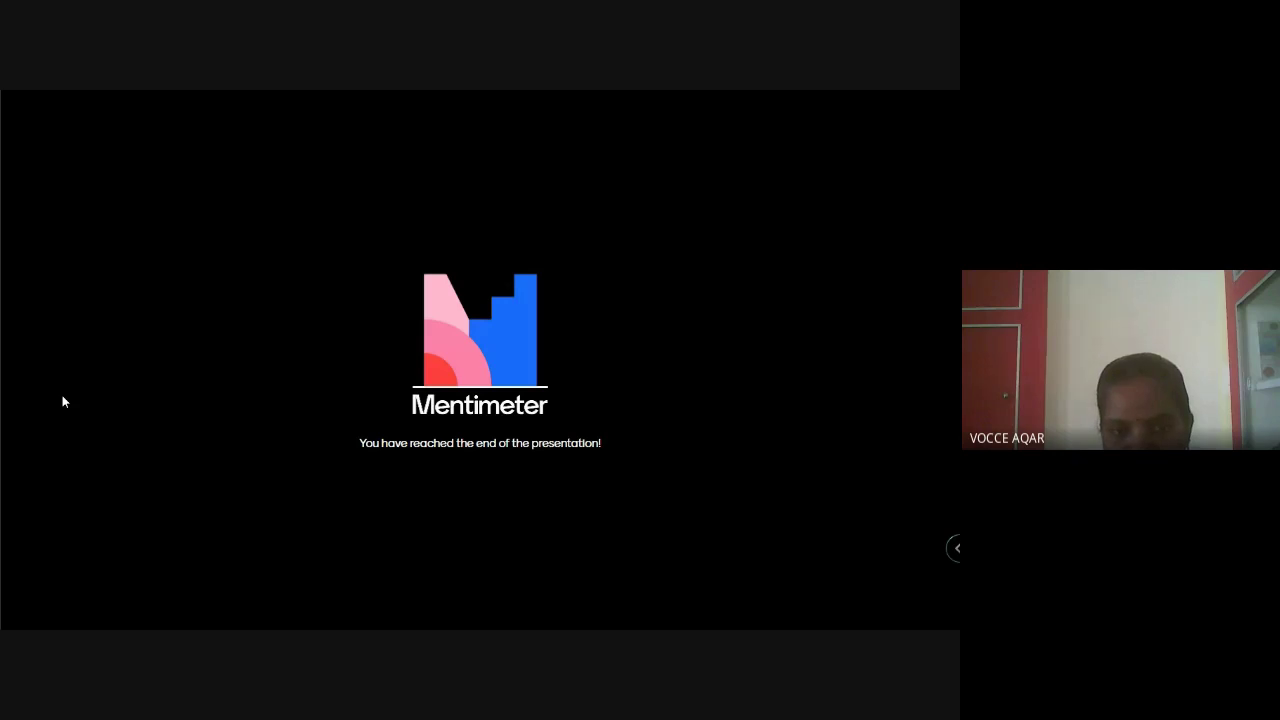
key(Escape)
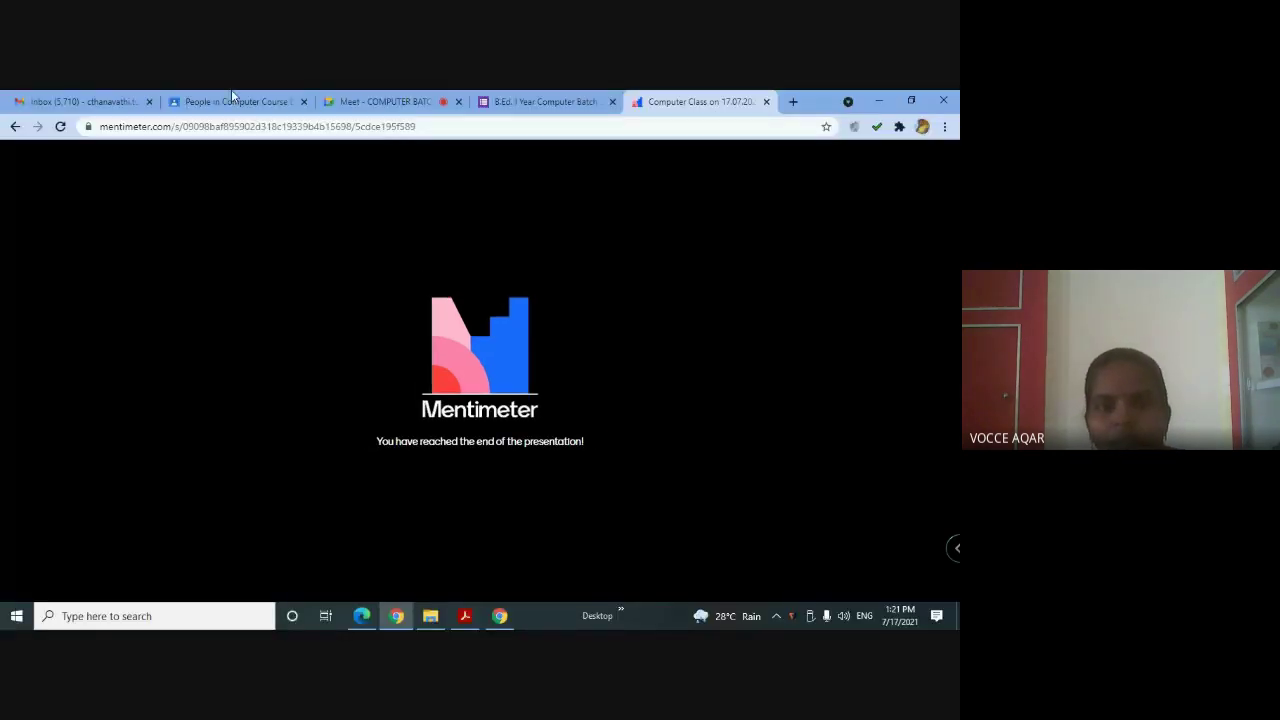
click(14, 127)
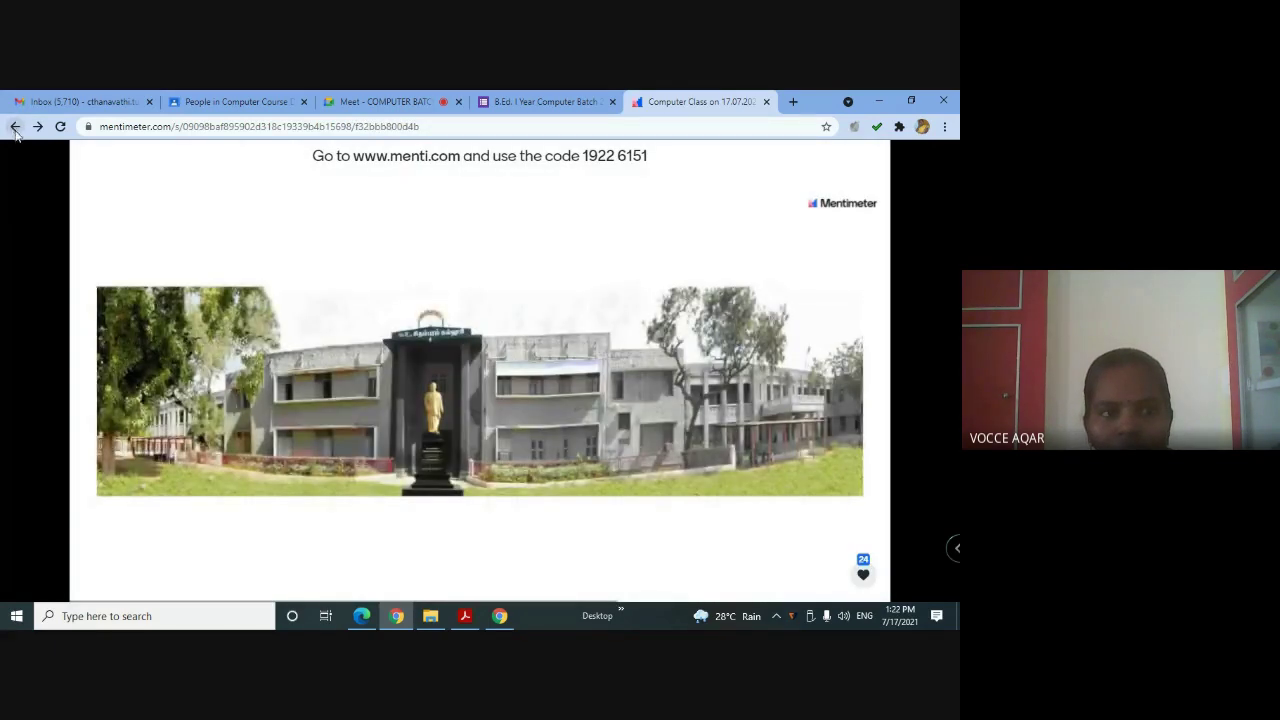
click(14, 127)
click(14, 127)
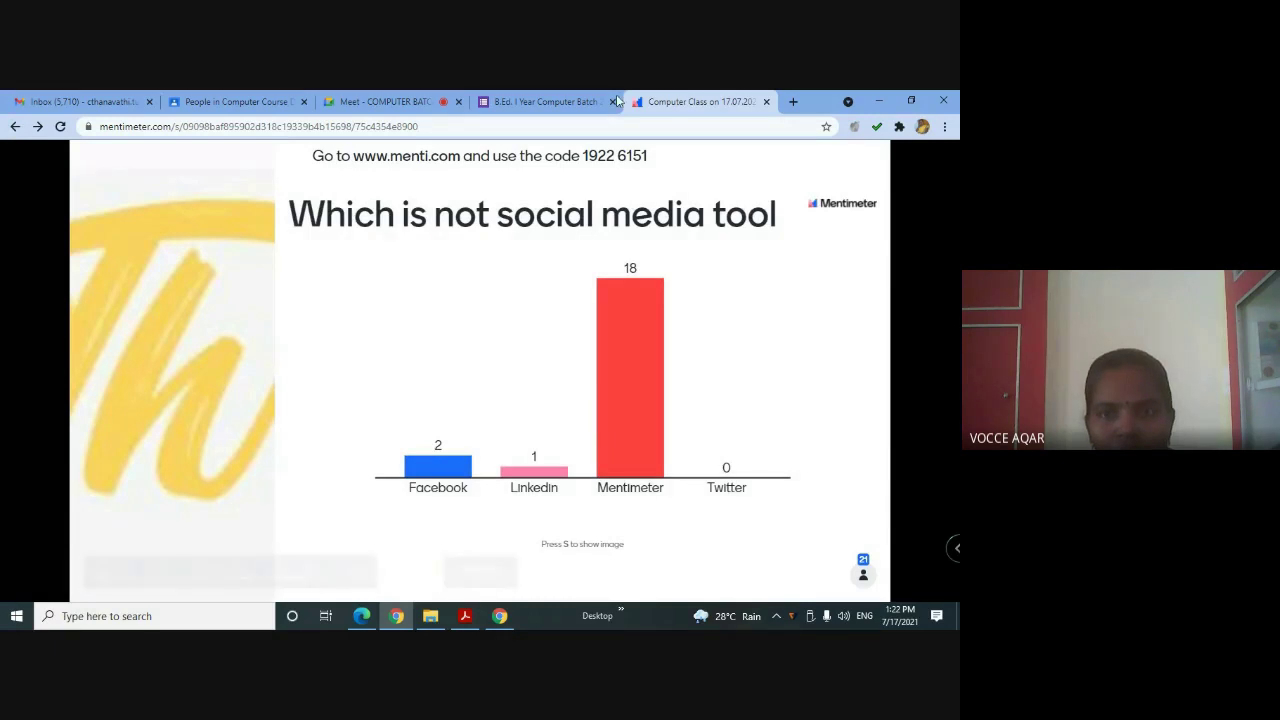
click(14, 127)
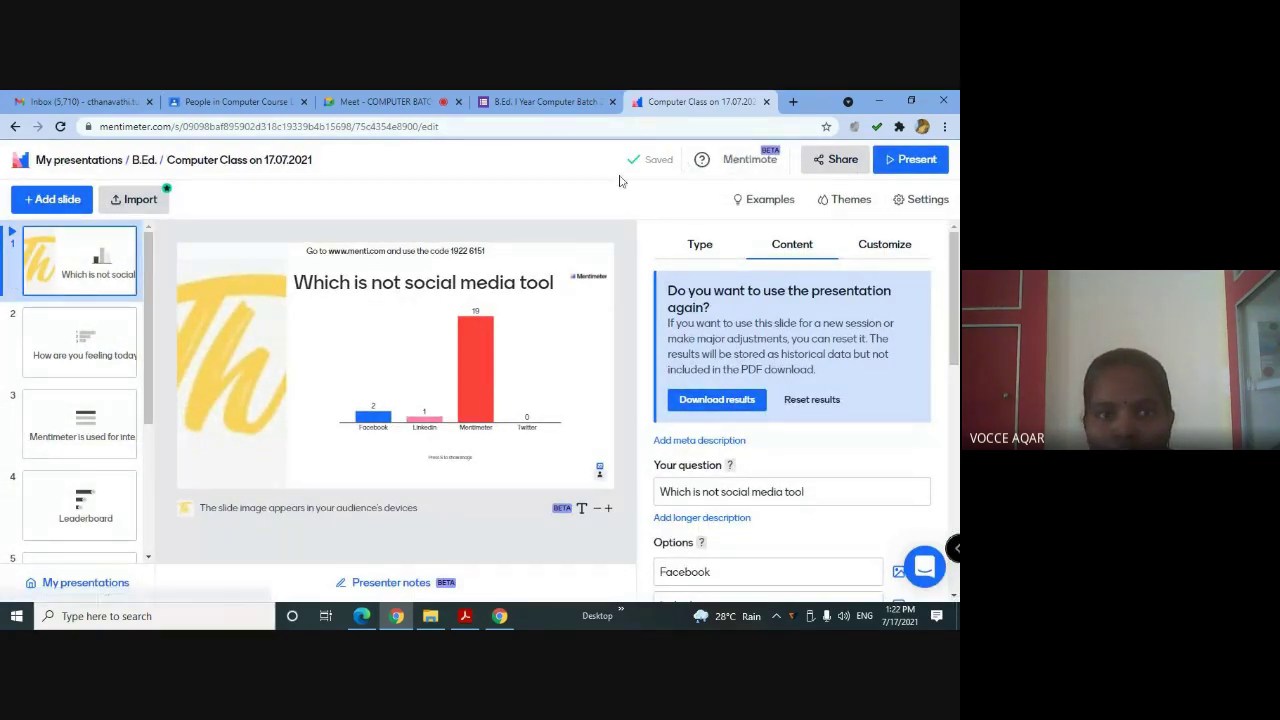
Open the results export page of the Computer Class on 17.07.2021 presentation from the B.Ed. folder
click(85, 162)
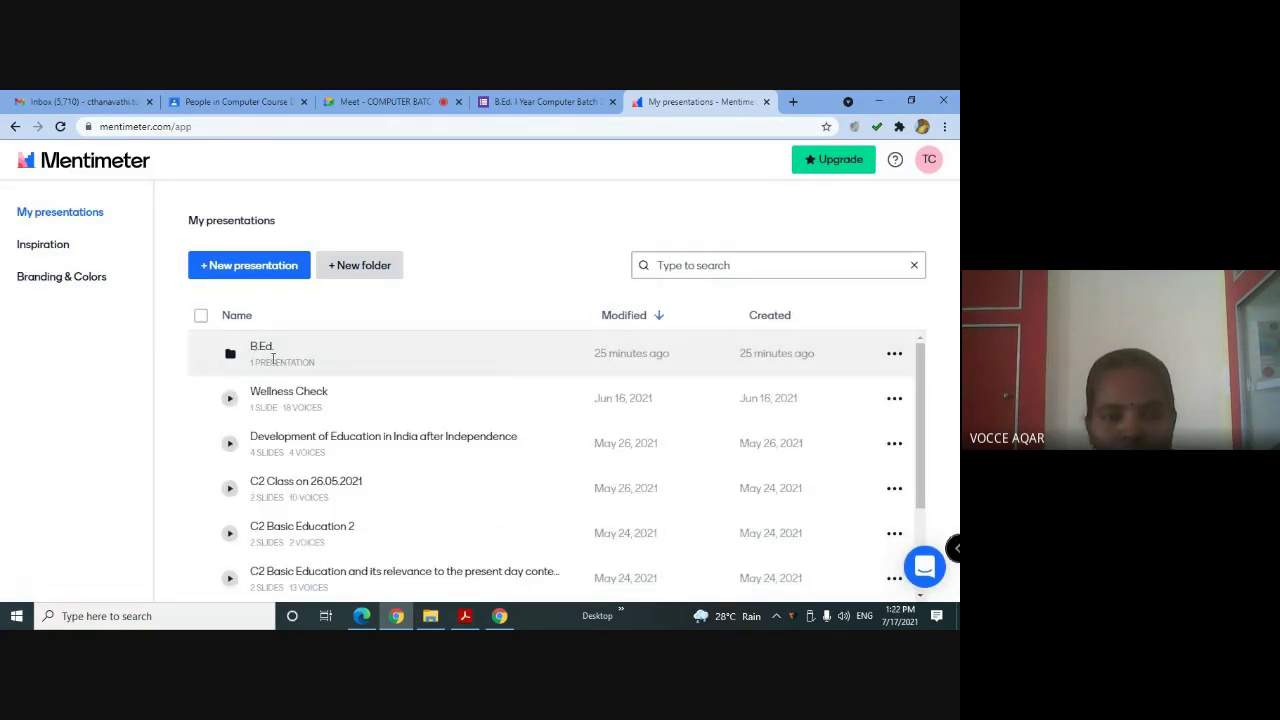
click(265, 350)
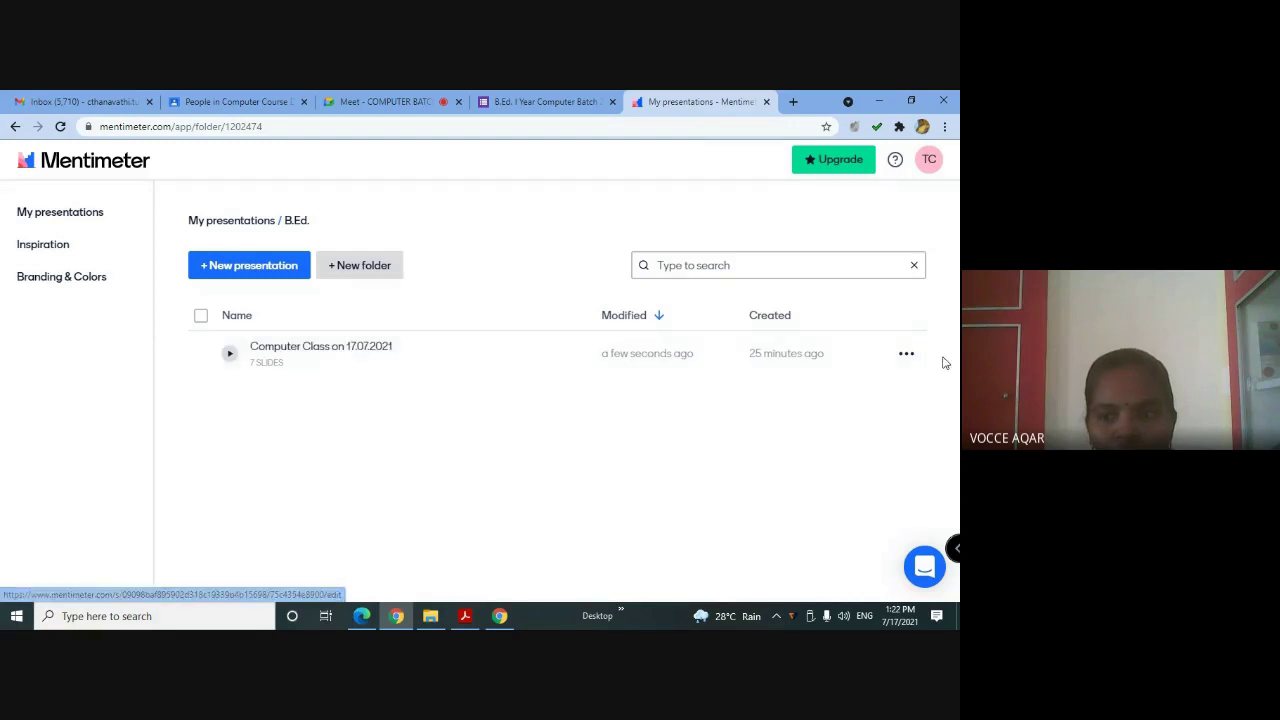
click(906, 355)
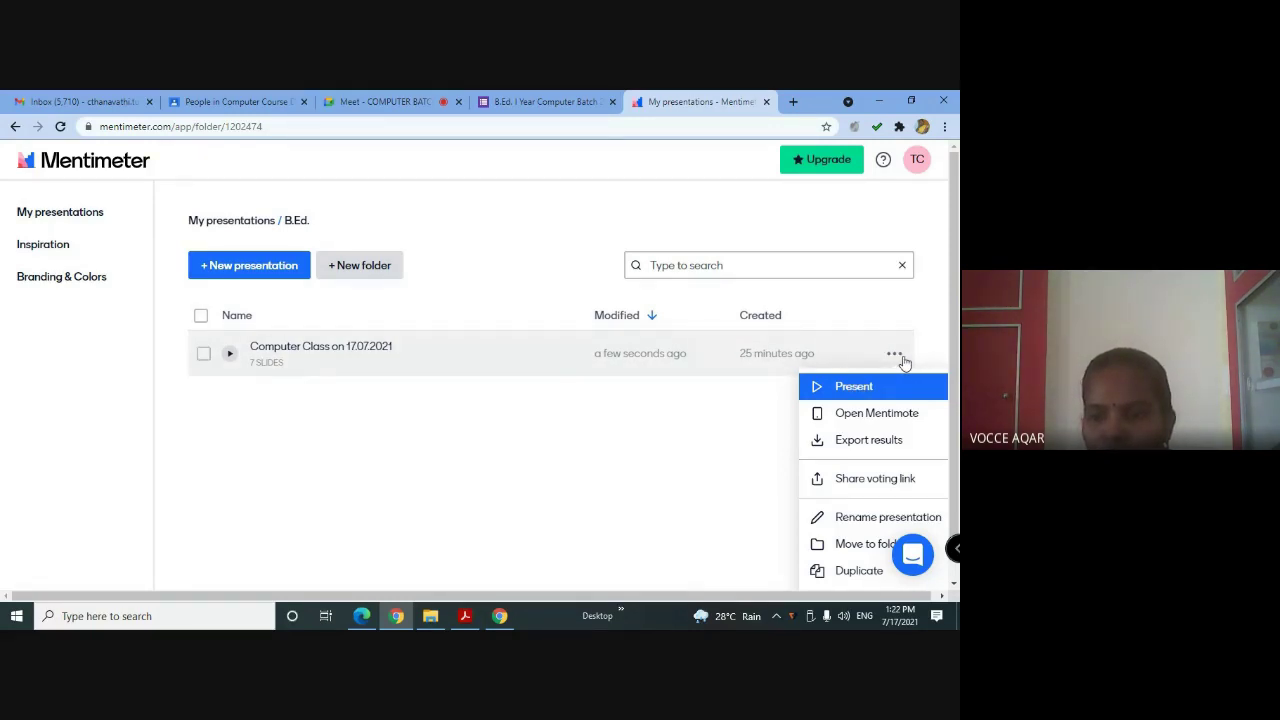
scroll(957, 298, down, 1)
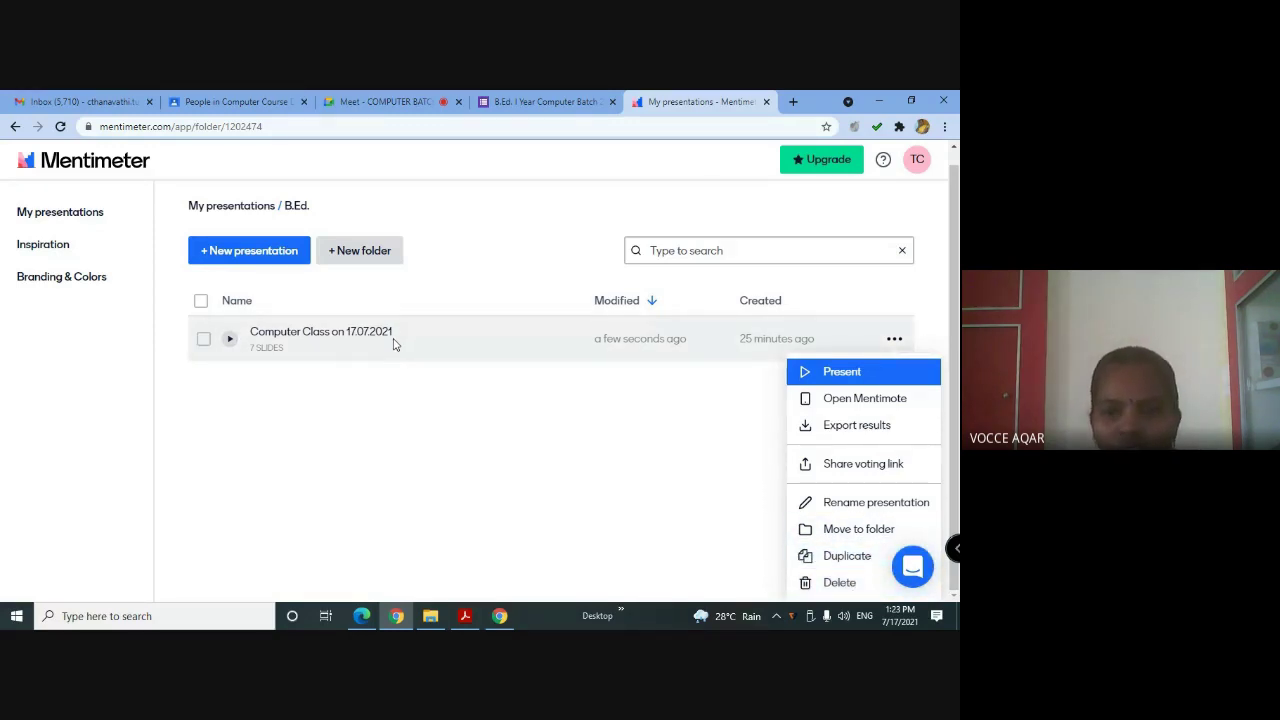
click(838, 428)
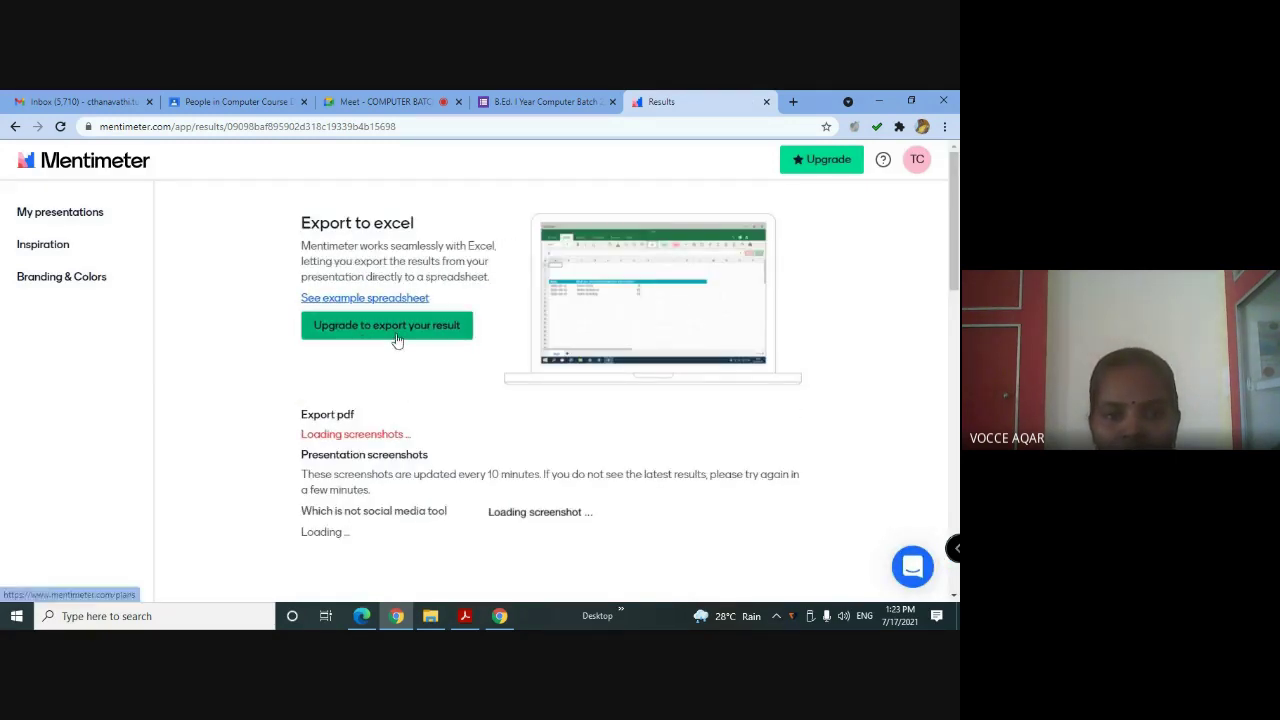
Look through the downloadable screenshots of each slide's results on the export page
scroll(357, 413, down, 3)
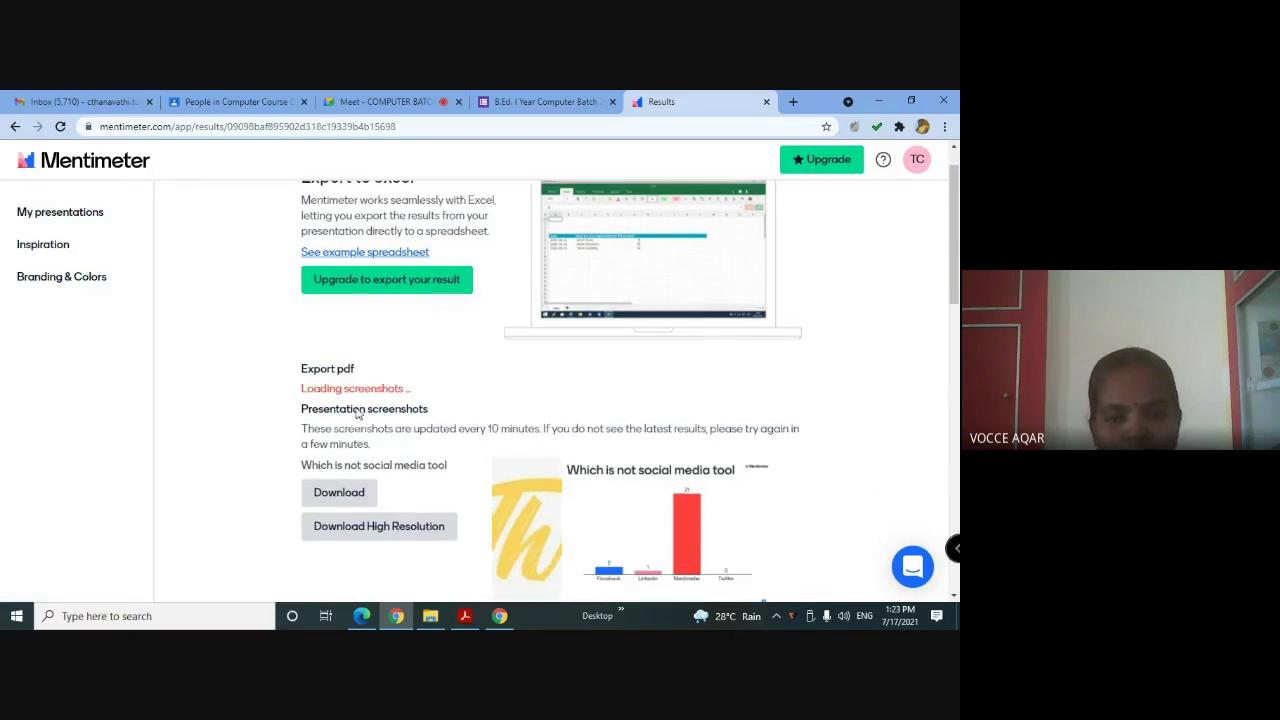
scroll(357, 413, down, 1)
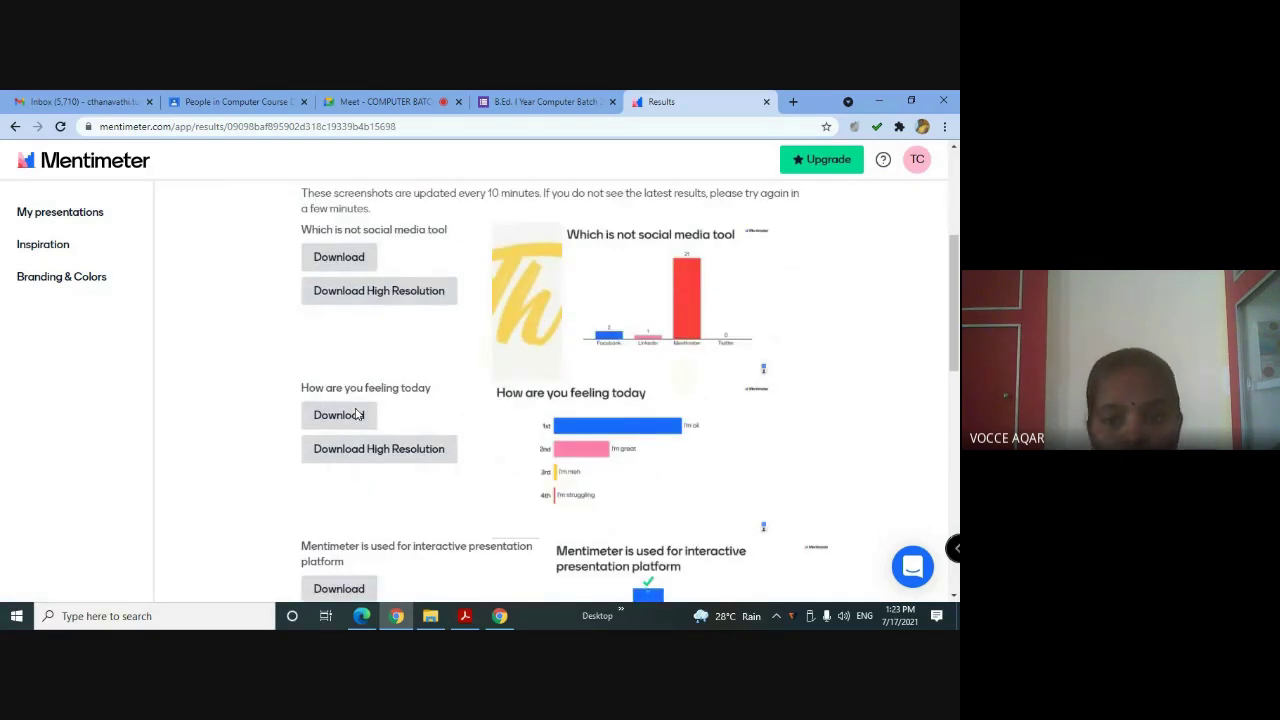
scroll(357, 413, down, 2)
scroll(357, 408, down, 4)
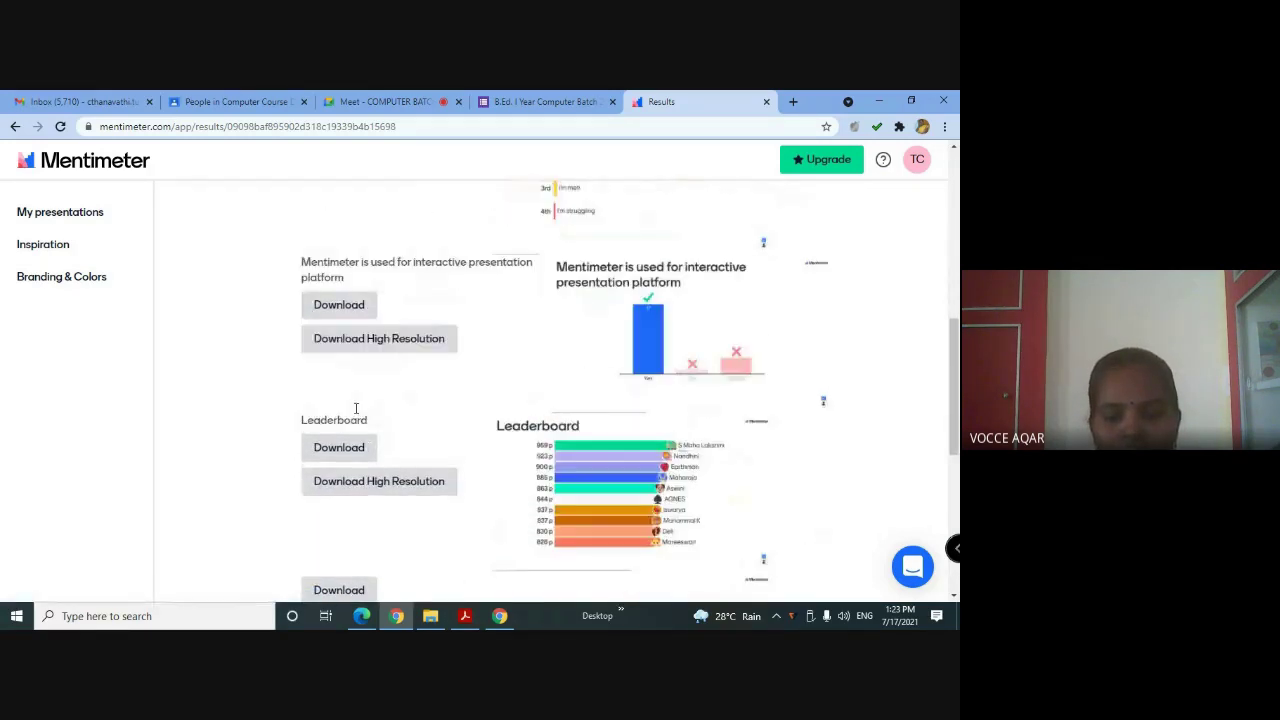
scroll(373, 418, down, 1)
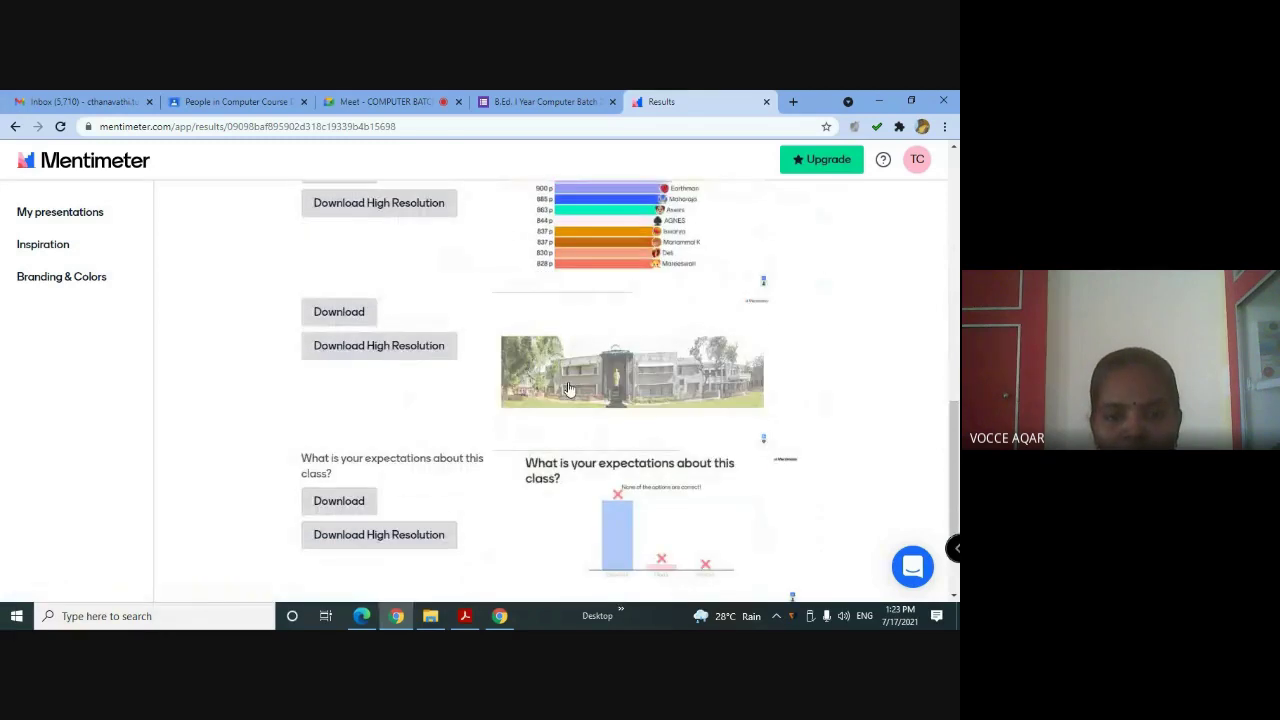
scroll(383, 409, down, 1)
scroll(383, 409, down, 2)
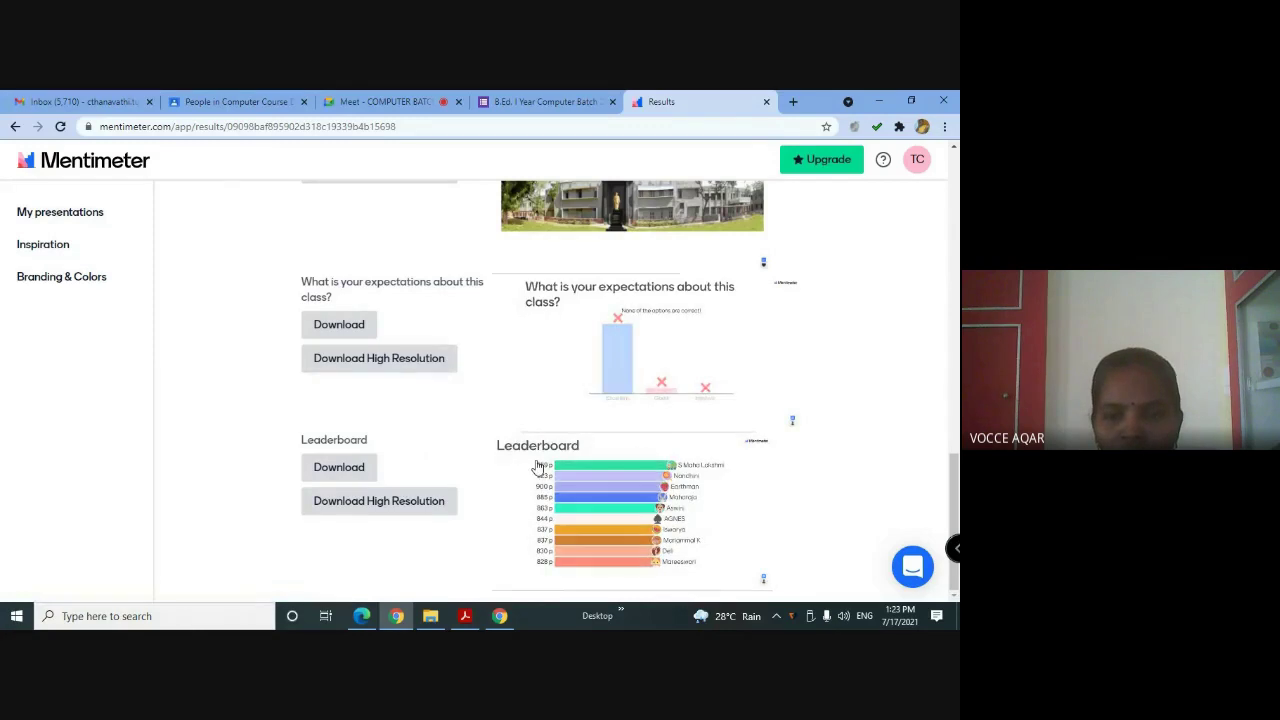
Open the Computer Class on 17.07.2021.pdf export and review its result pages from the first question to the final leaderboard
scroll(391, 374, up, 10)
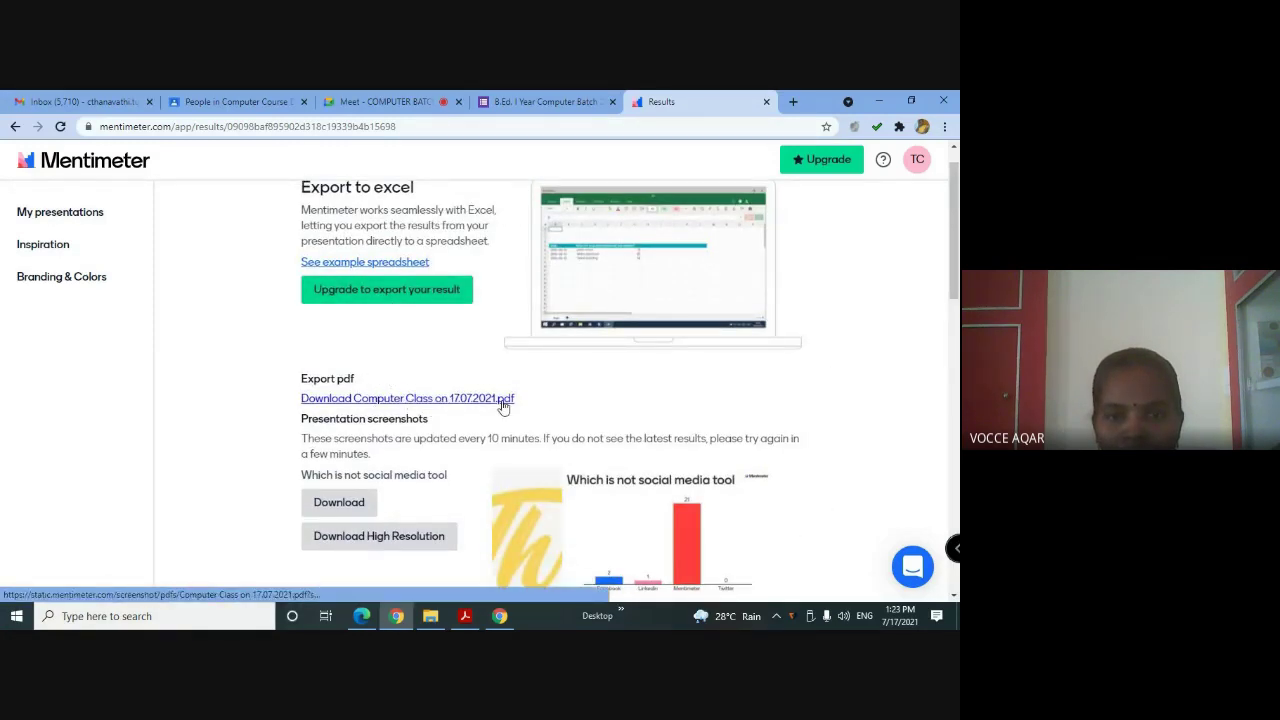
click(414, 400)
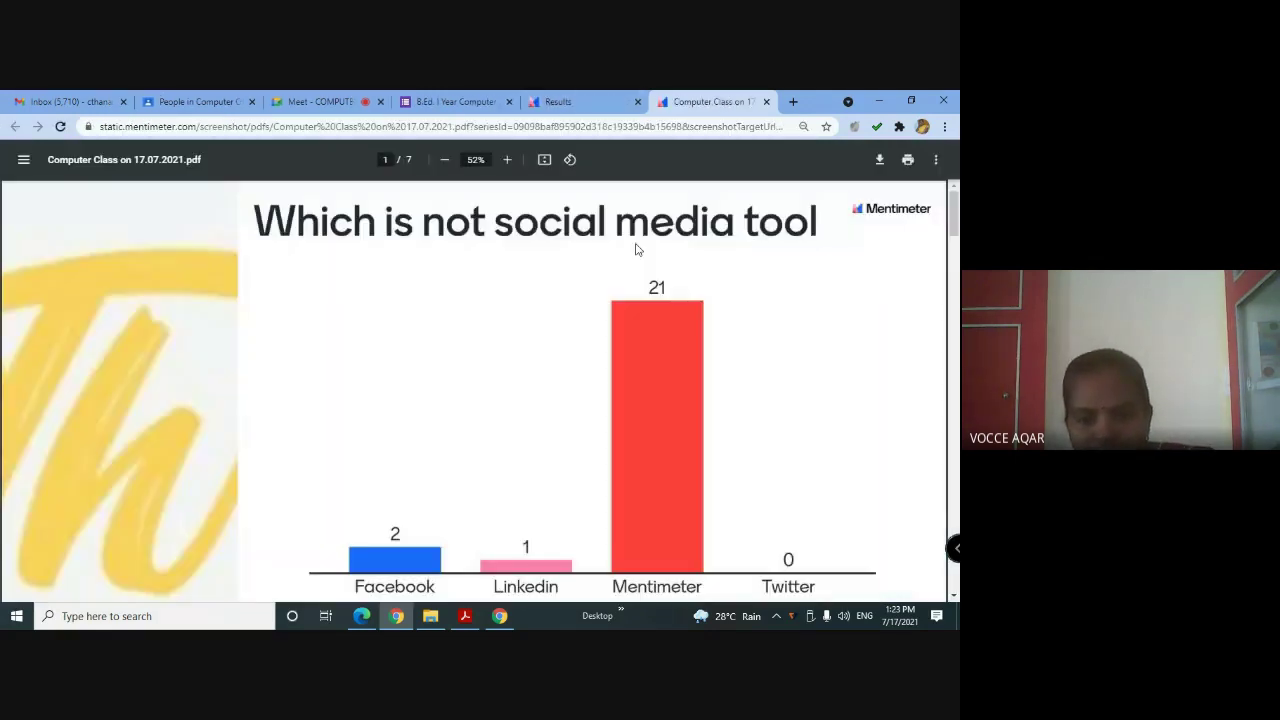
scroll(397, 338, down, 1)
scroll(443, 429, down, 5)
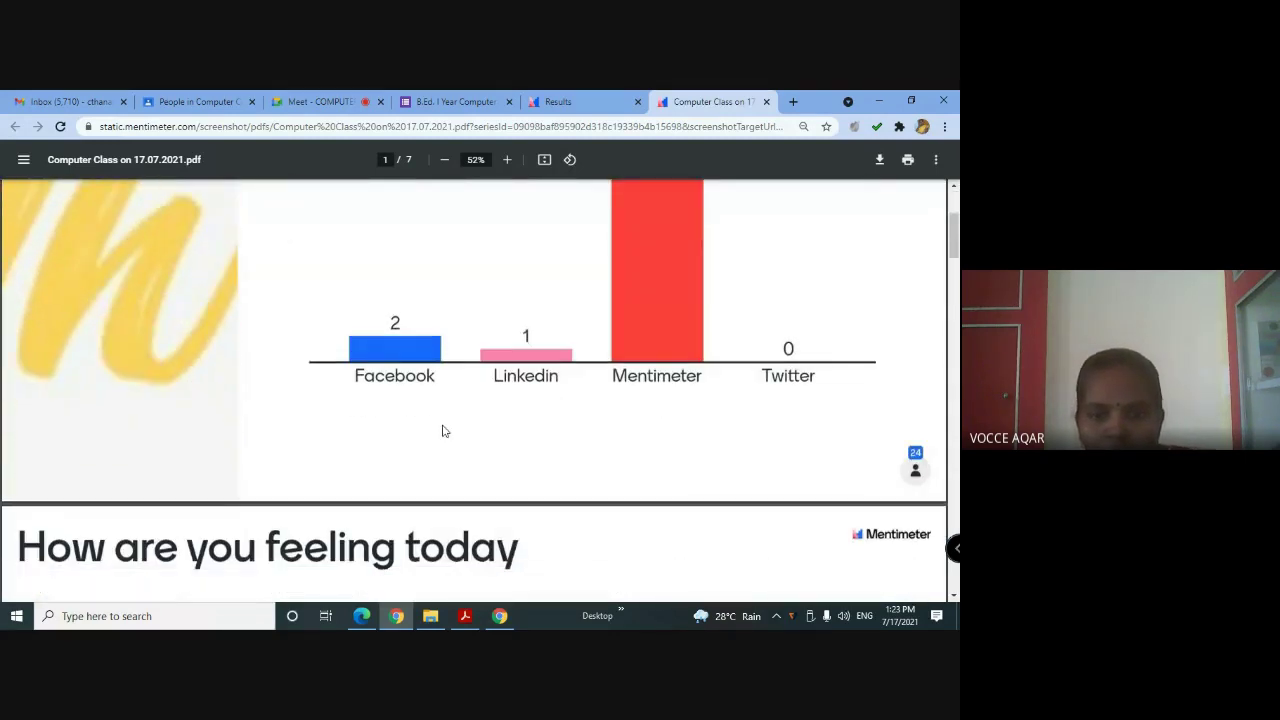
scroll(471, 415, down, 6)
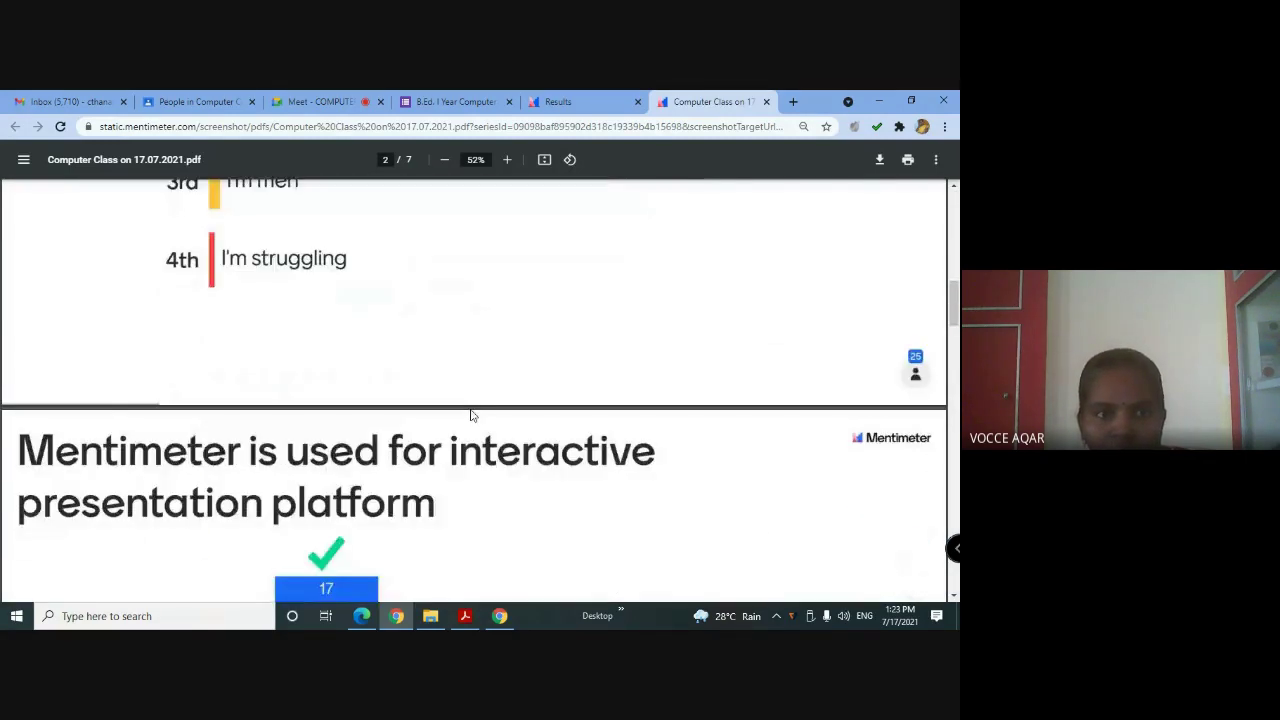
scroll(337, 369, down, 5)
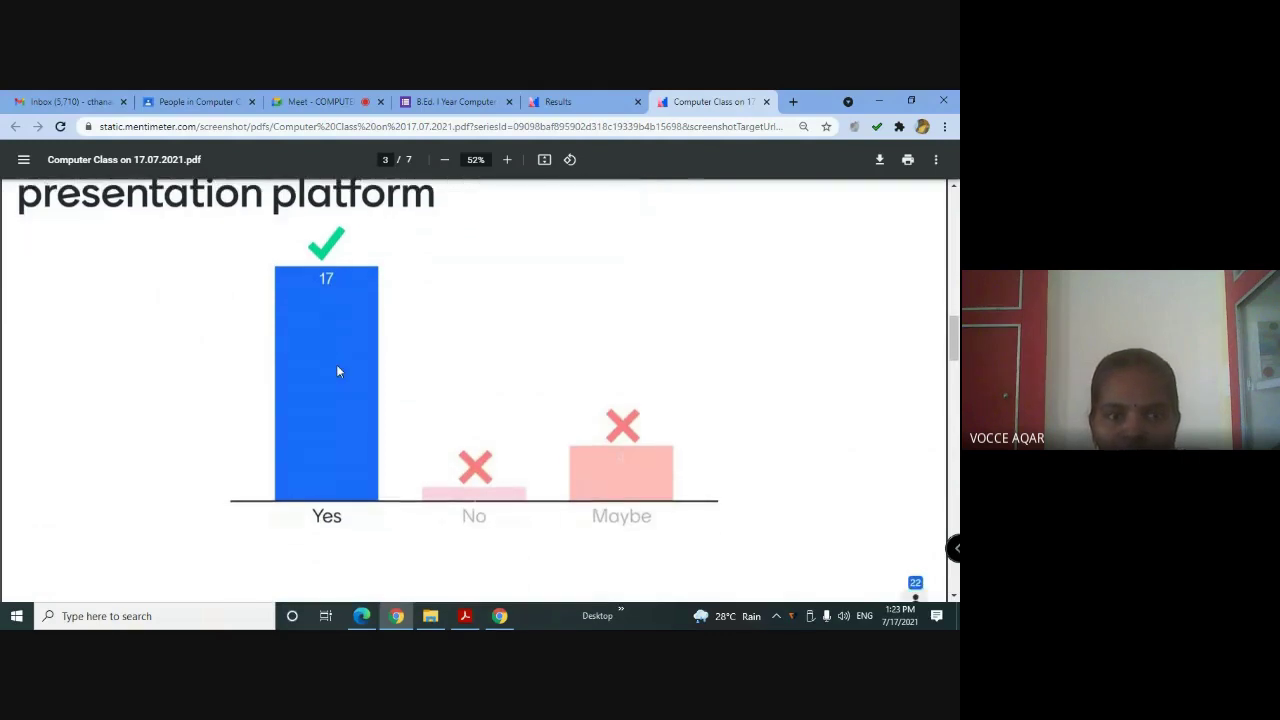
scroll(480, 380, down, 10)
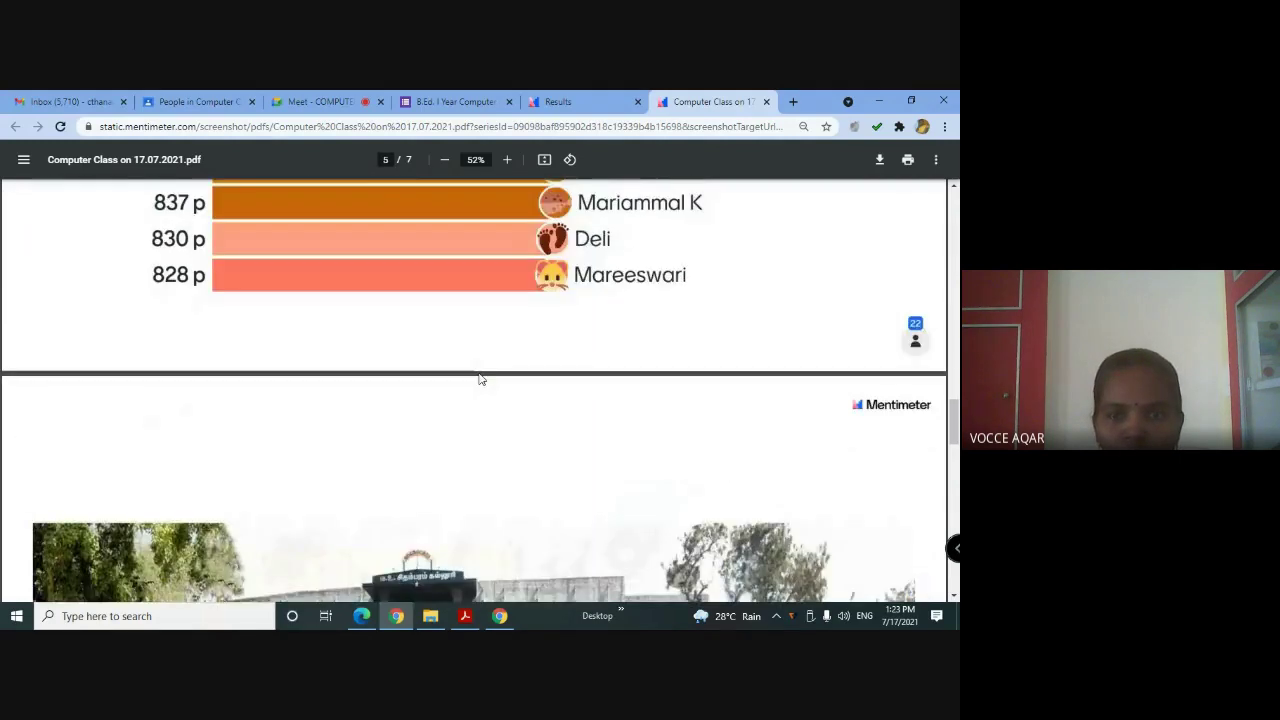
scroll(480, 380, up, 10)
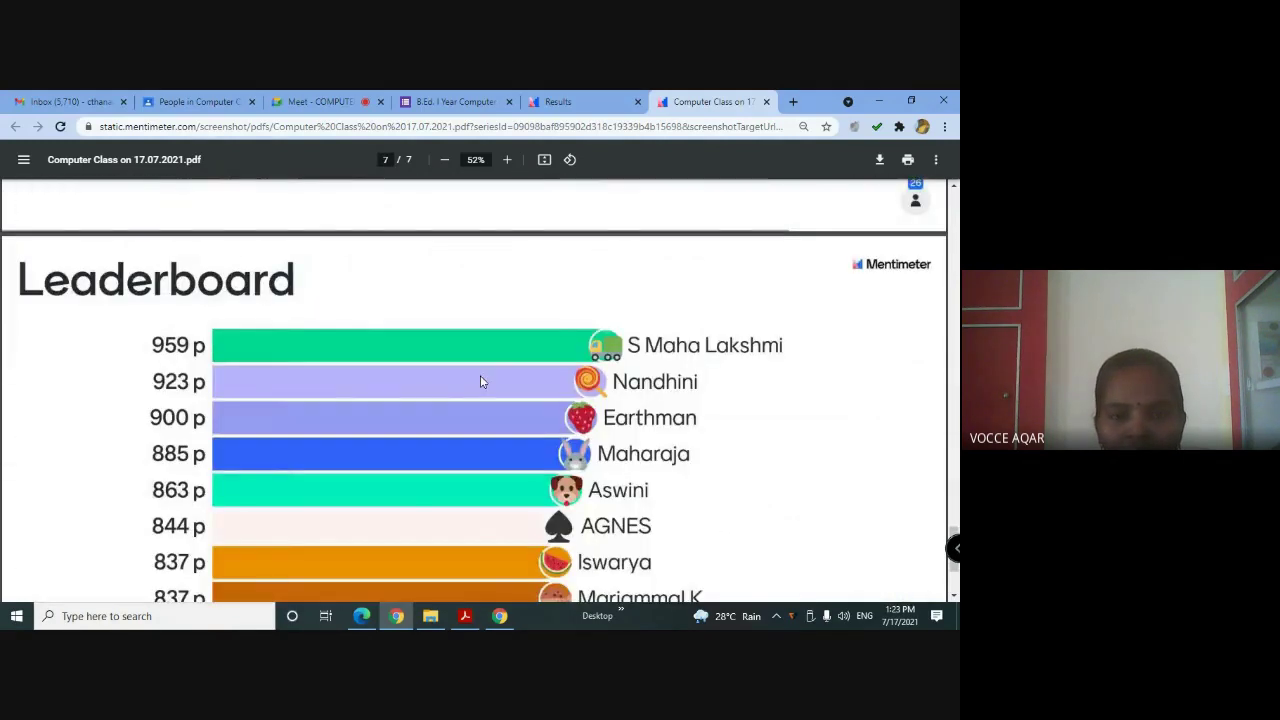
scroll(480, 375, down, 9)
scroll(479, 361, up, 5)
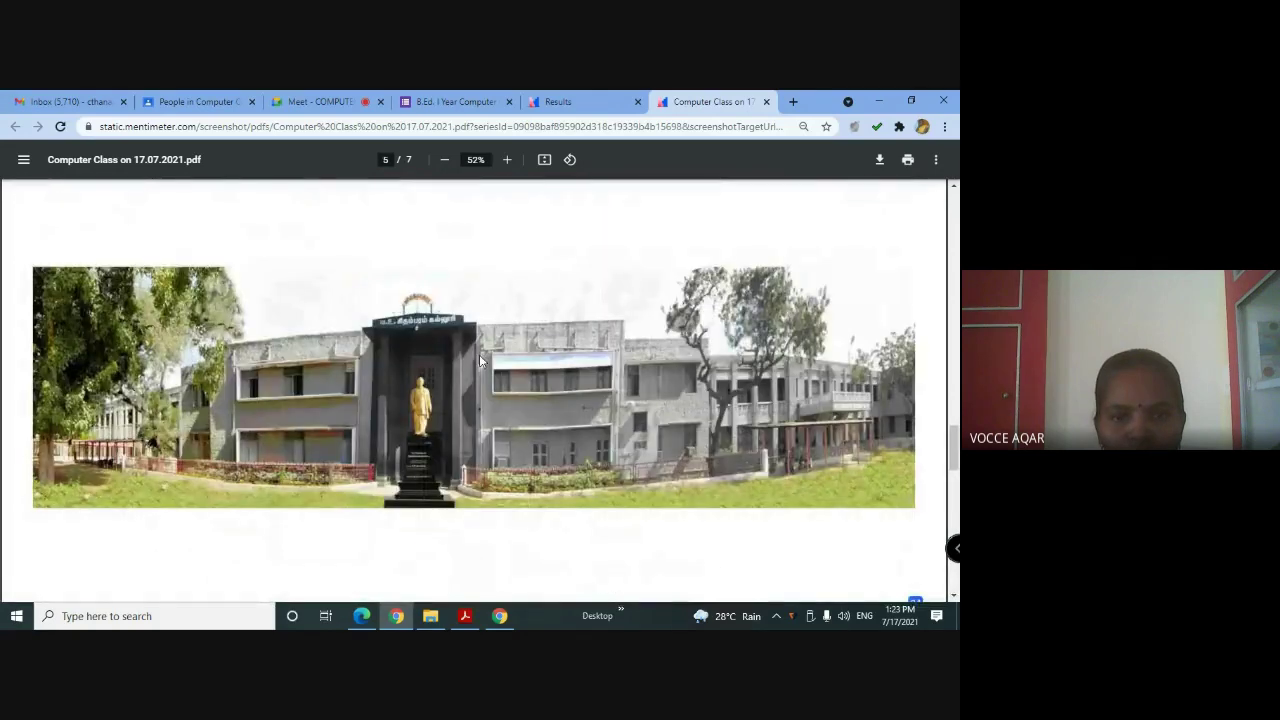
scroll(479, 361, down, 10)
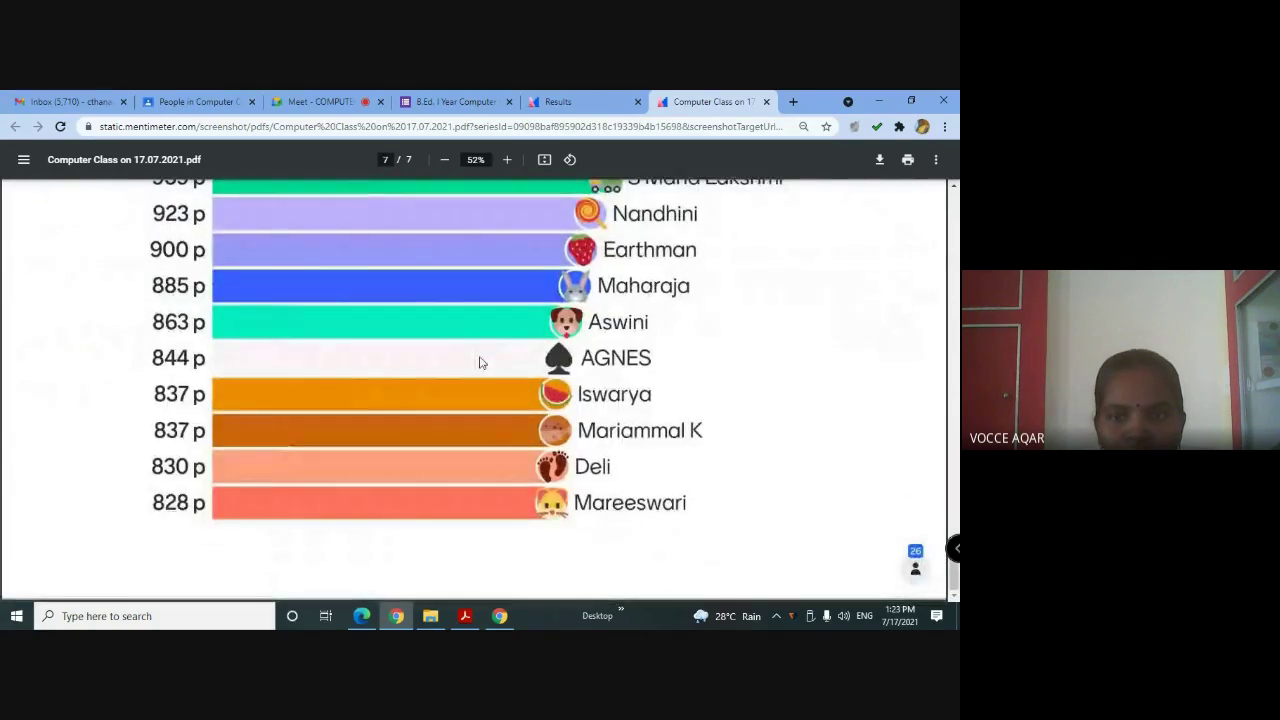
Return from the PDF to the results page and show the Inspiration templates for Teachers & students
click(560, 101)
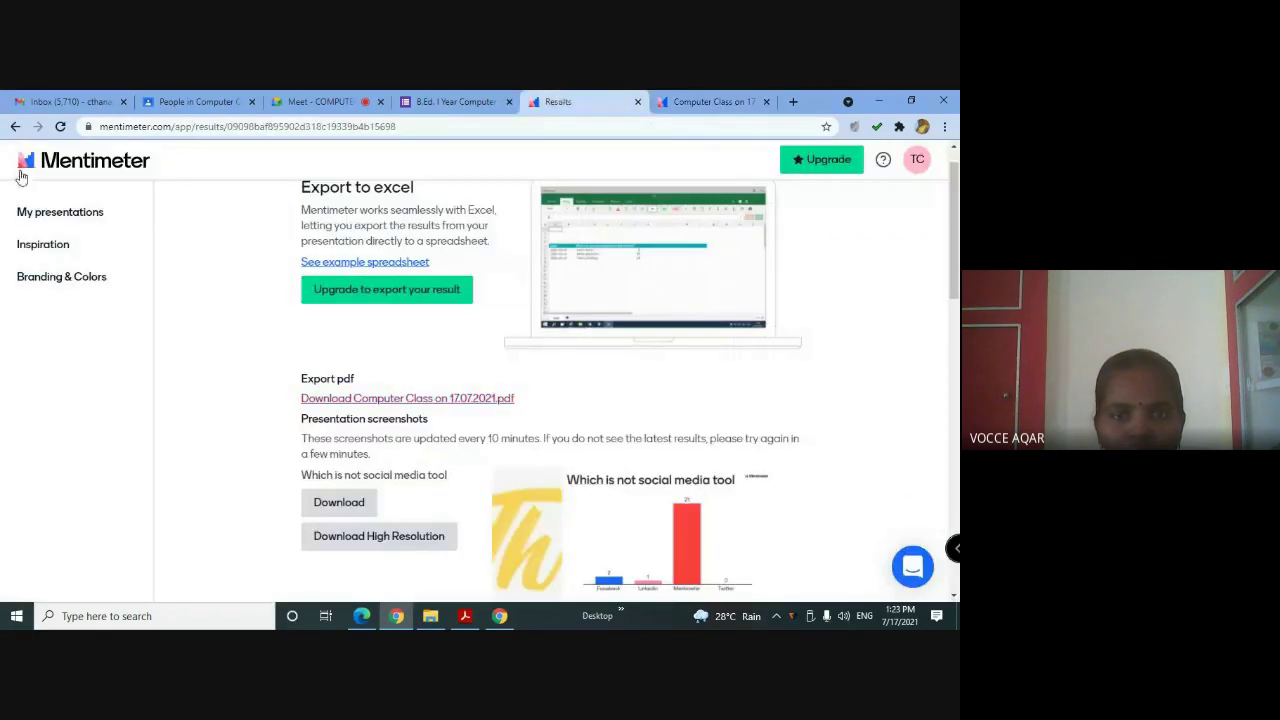
scroll(700, 305, up, 1)
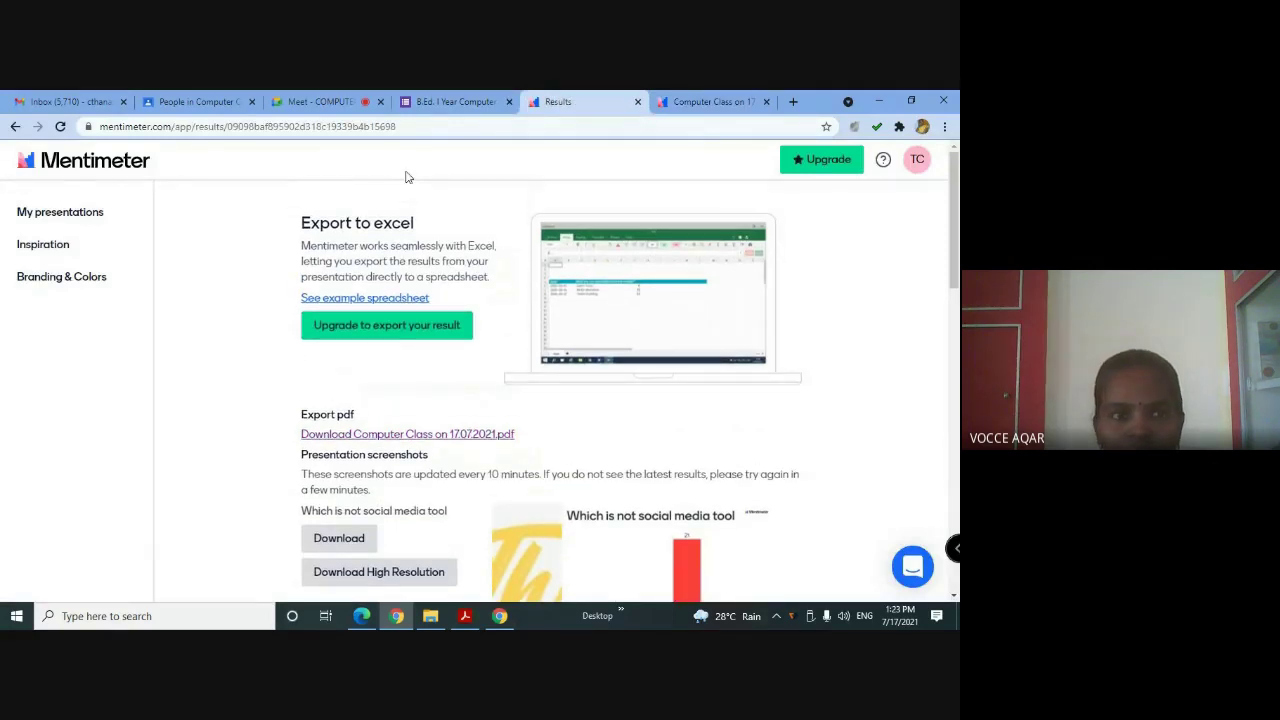
click(40, 245)
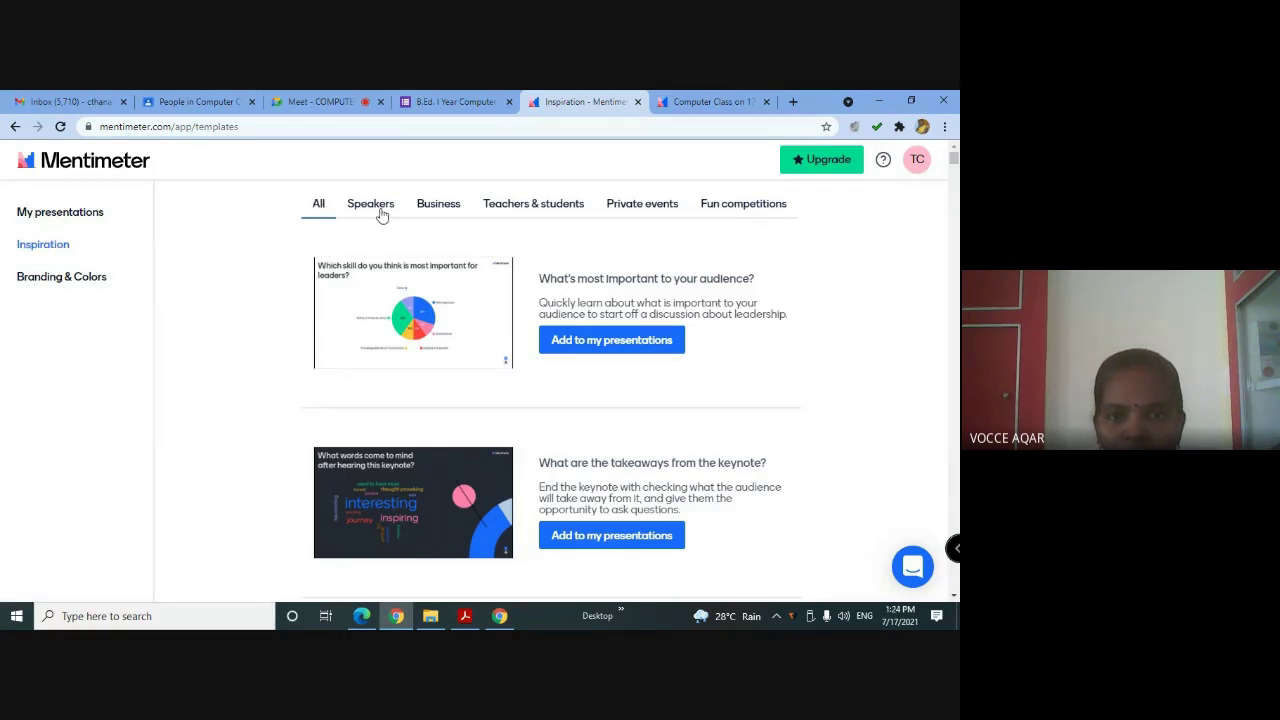
click(549, 214)
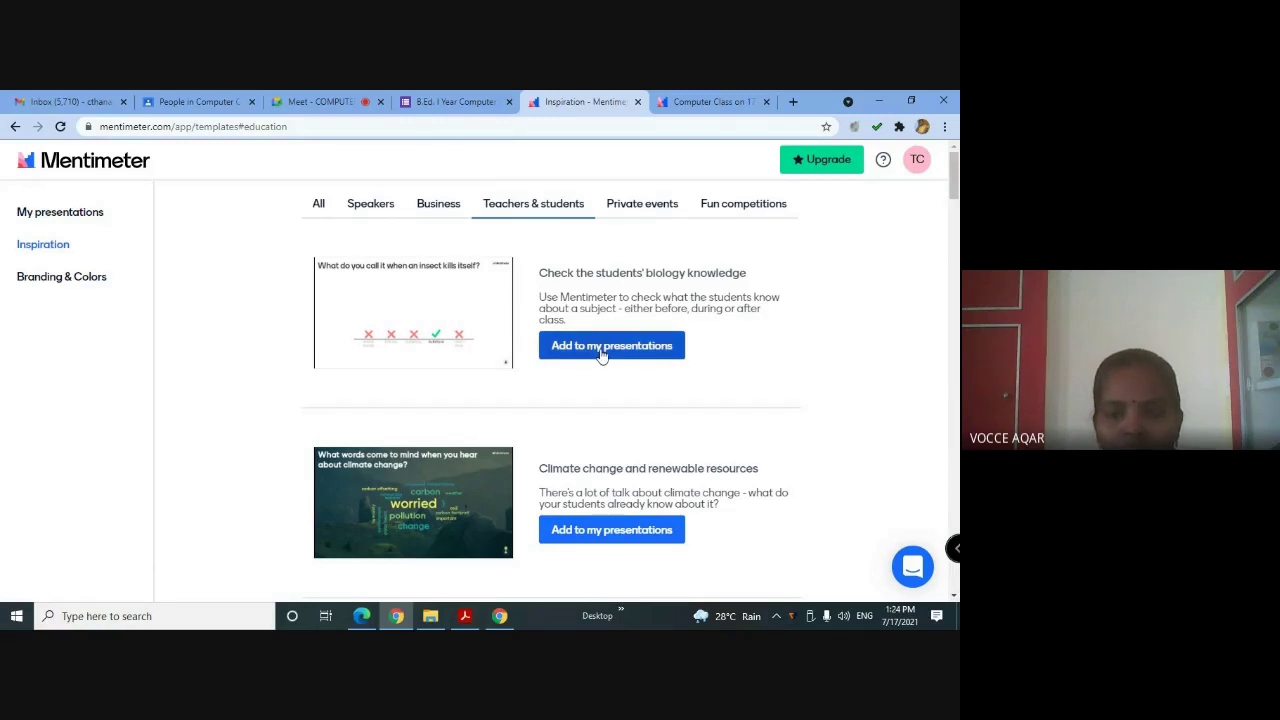
Browse the education templates, examining the quiz, language class, student reflection and teacher training examples
scroll(601, 355, down, 2)
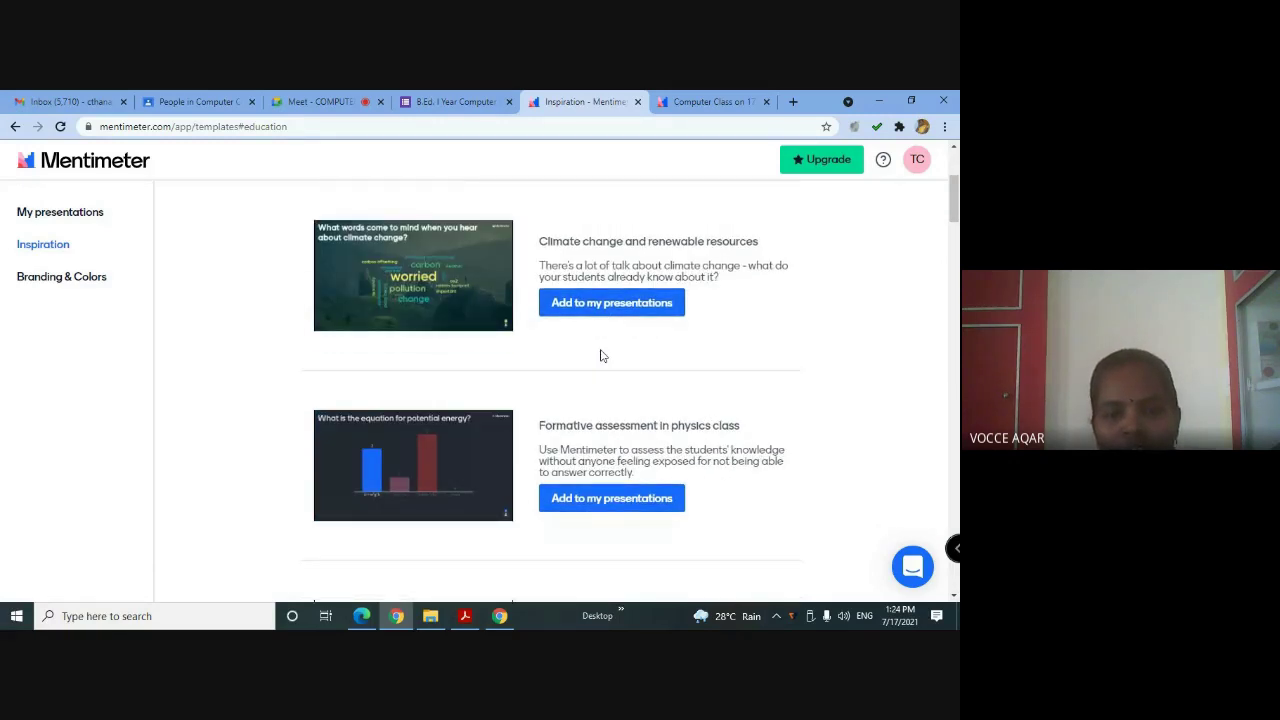
scroll(601, 355, down, 2)
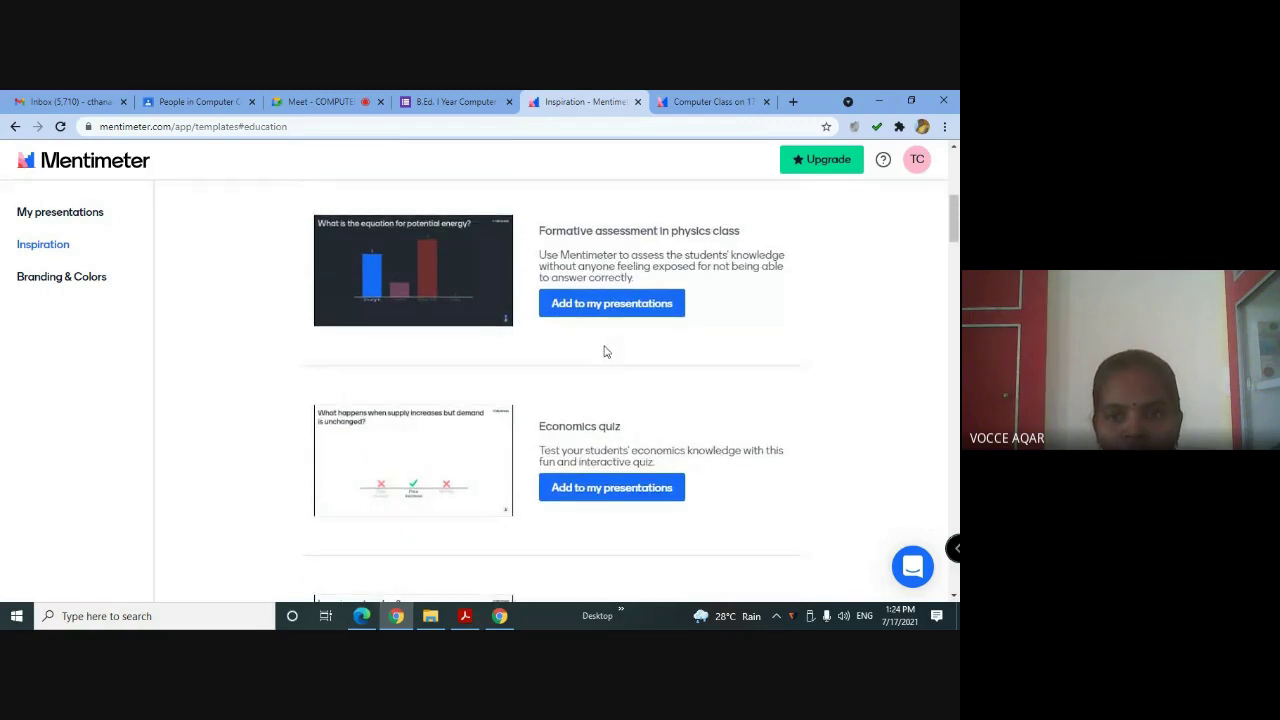
scroll(604, 351, down, 2)
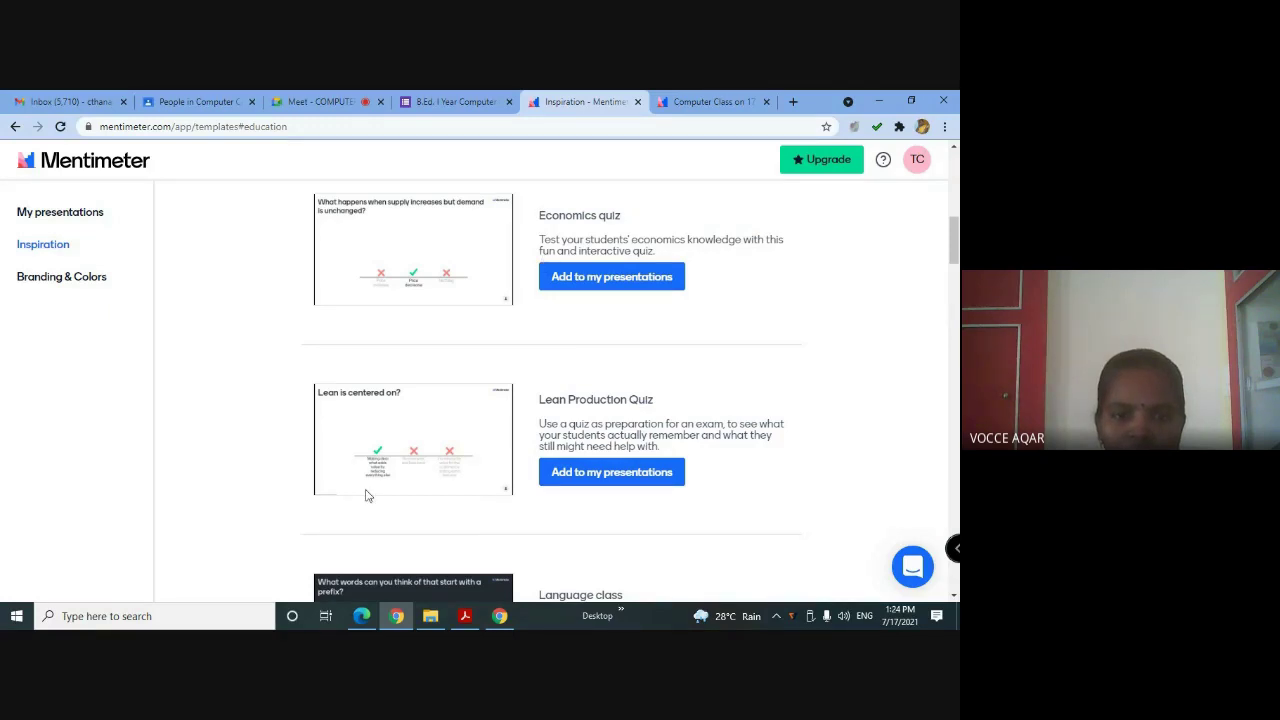
scroll(366, 490, down, 2)
scroll(366, 494, down, 2)
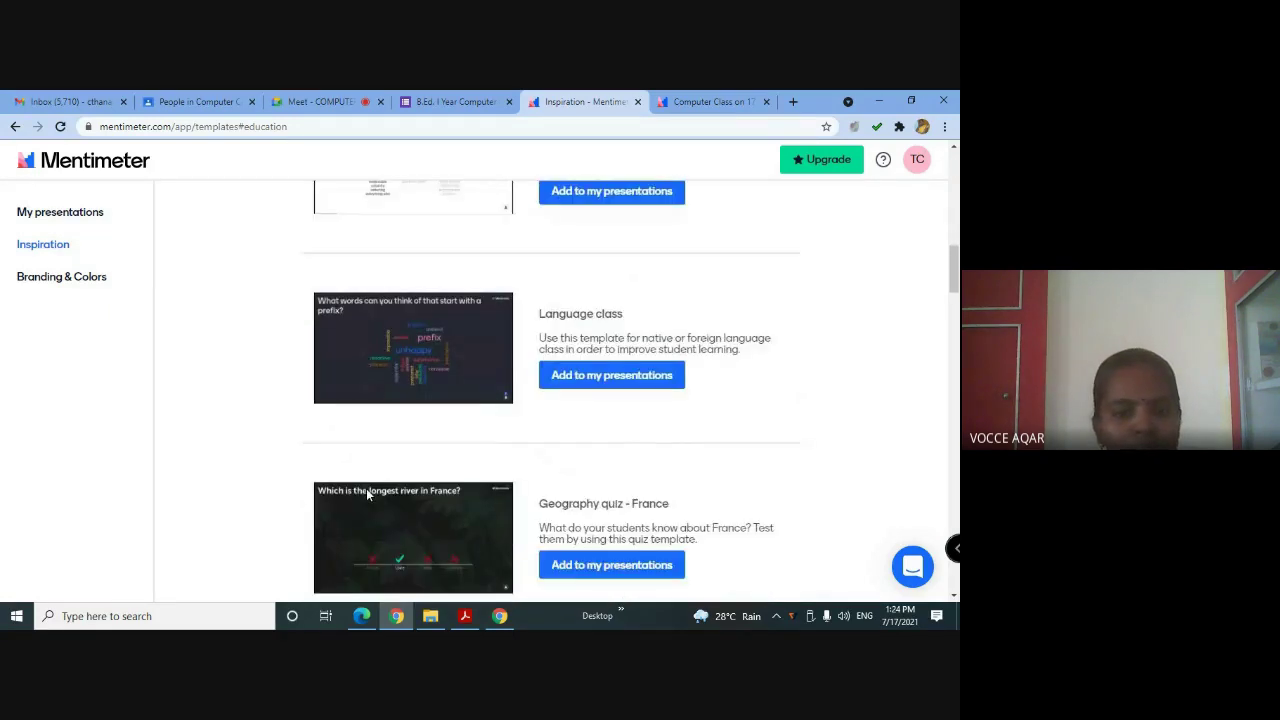
scroll(366, 490, down, 1)
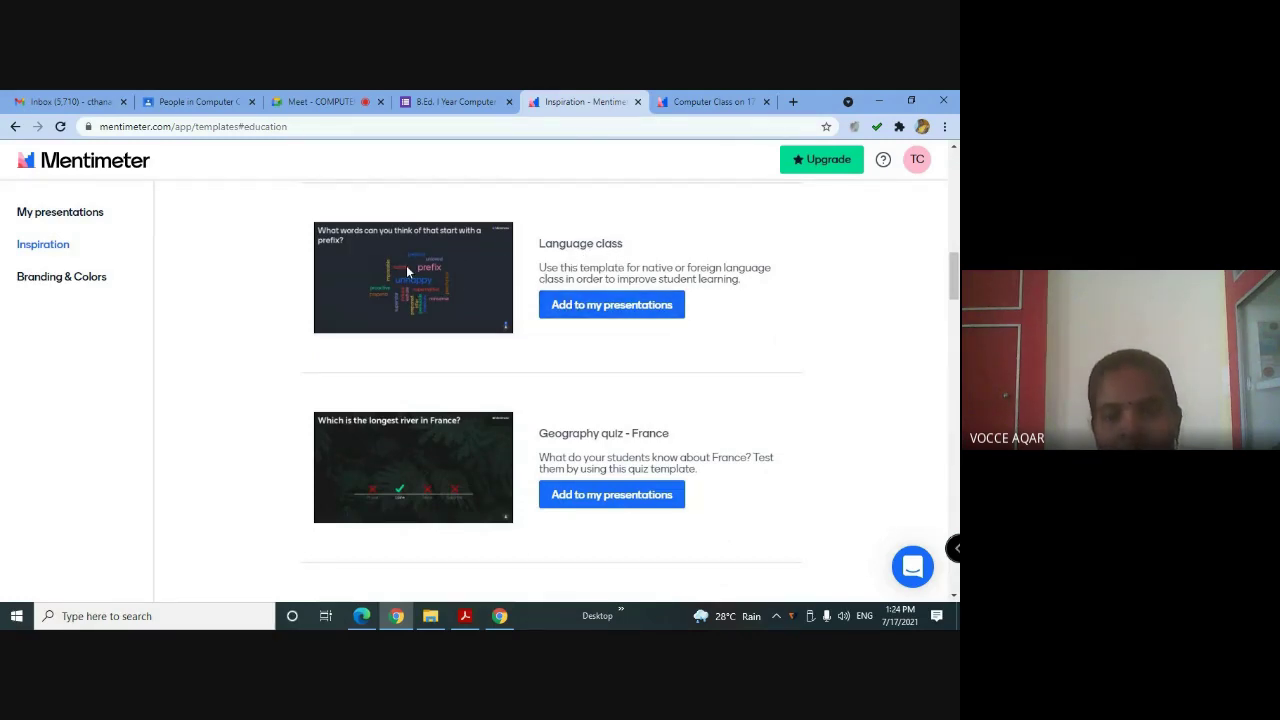
scroll(451, 515, down, 4)
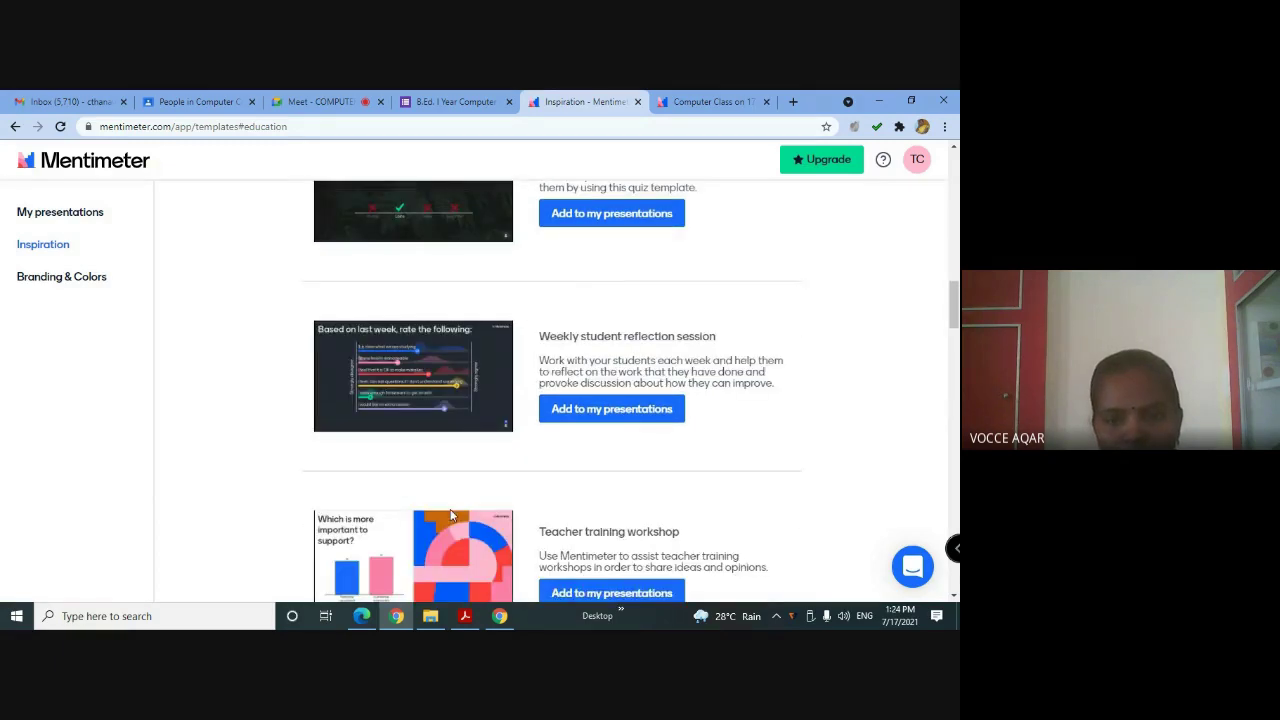
scroll(451, 515, down, 3)
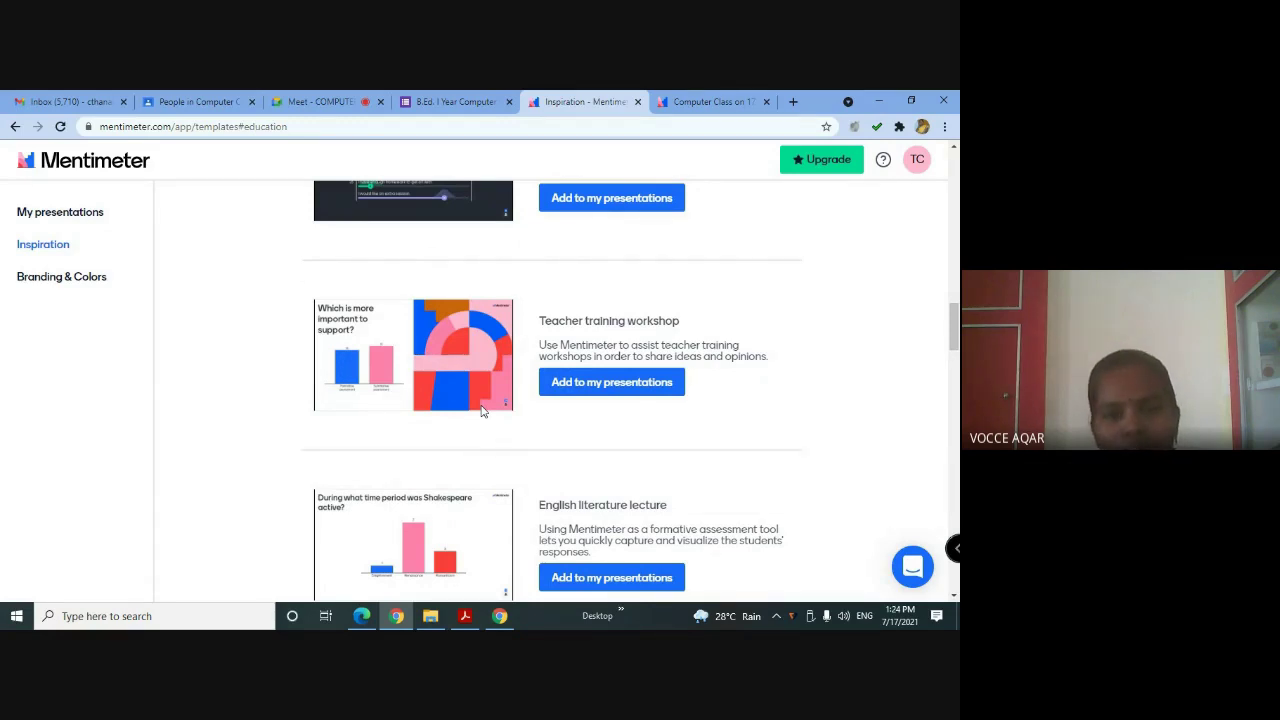
Browse the remaining education templates, from English literature lecture to the post-lecture survey, and return to the start of the list
scroll(499, 430, down, 4)
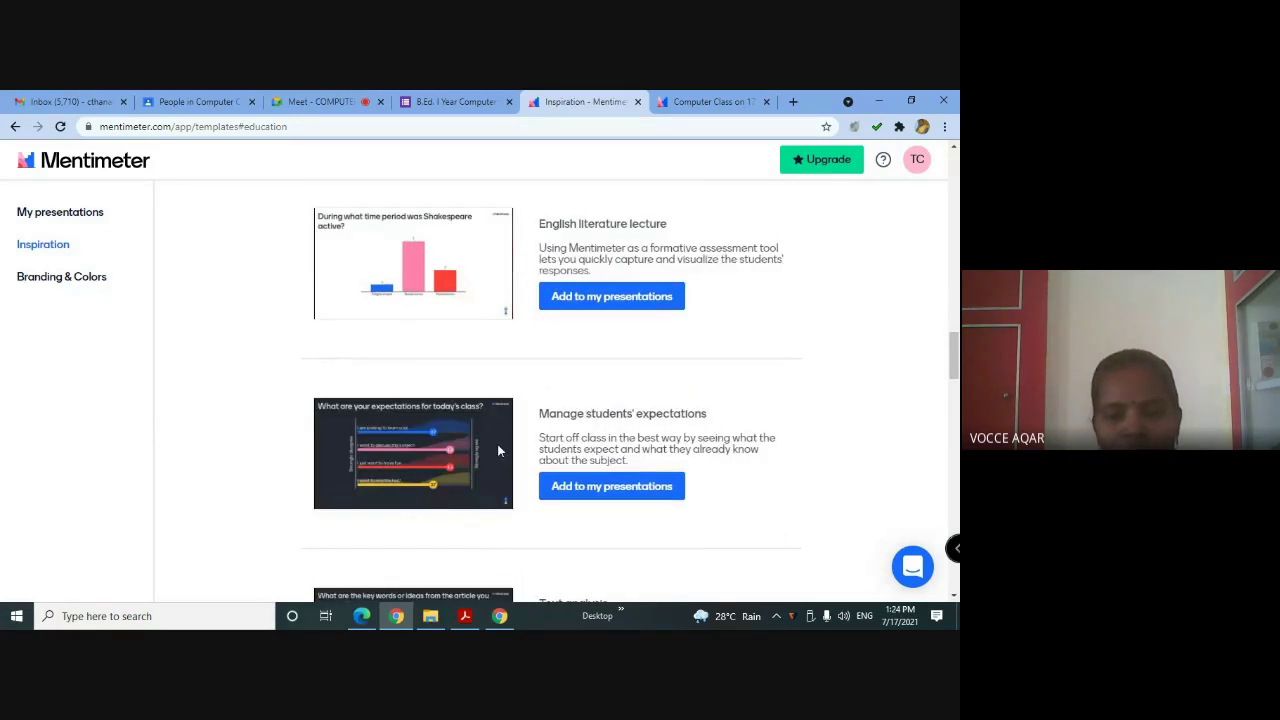
scroll(498, 451, down, 4)
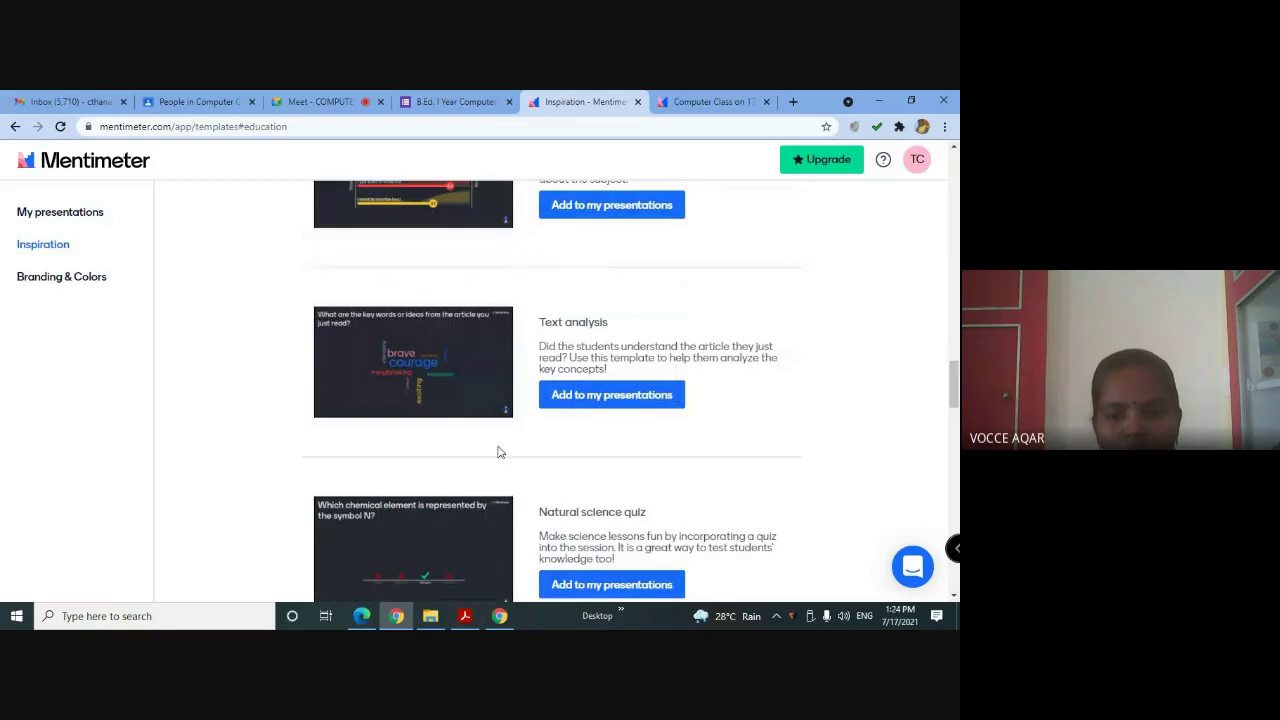
scroll(500, 453, down, 4)
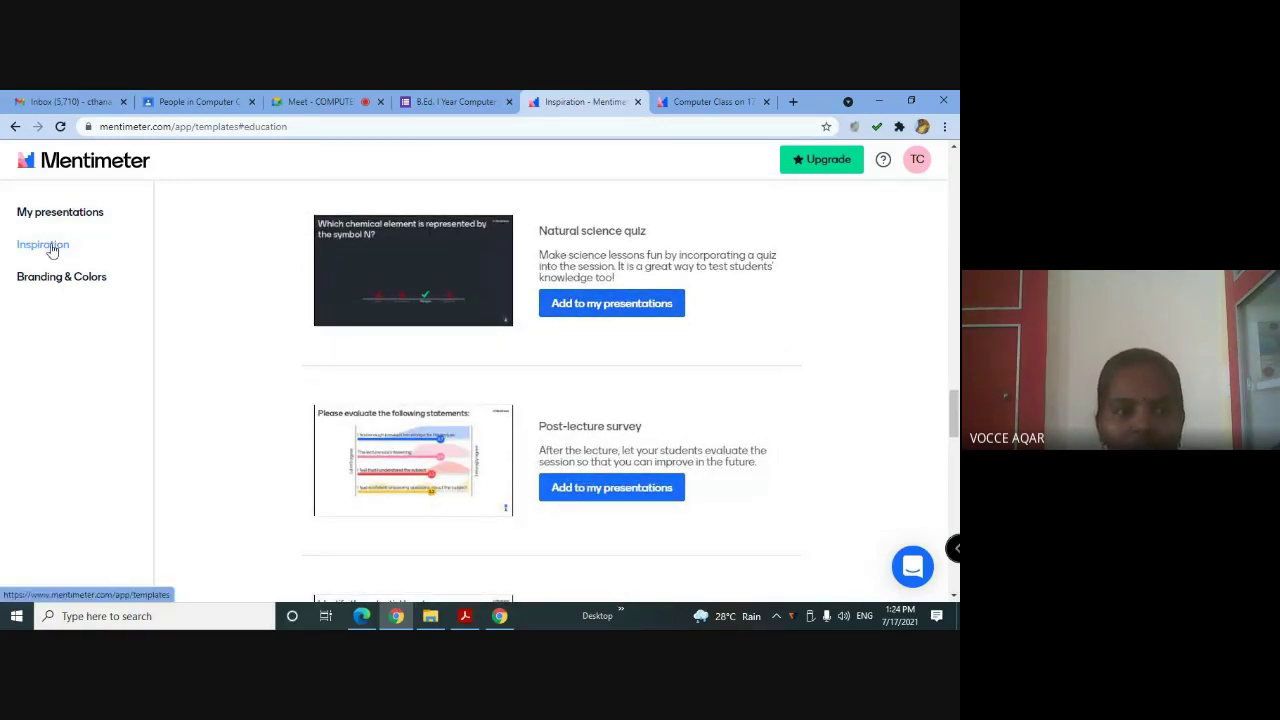
scroll(883, 349, down, 6)
drag(954, 383, 954, 195)
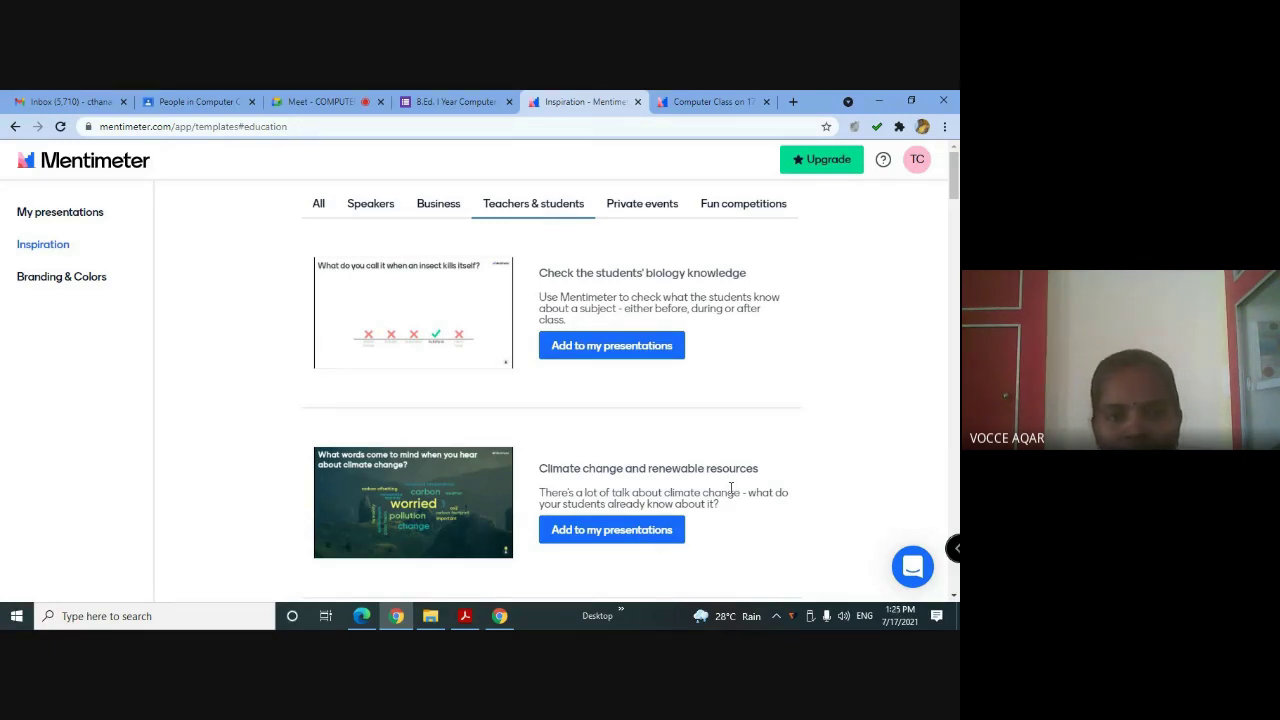
Show the Speakers, Business, Private events and Fun competitions template categories one after another
click(369, 209)
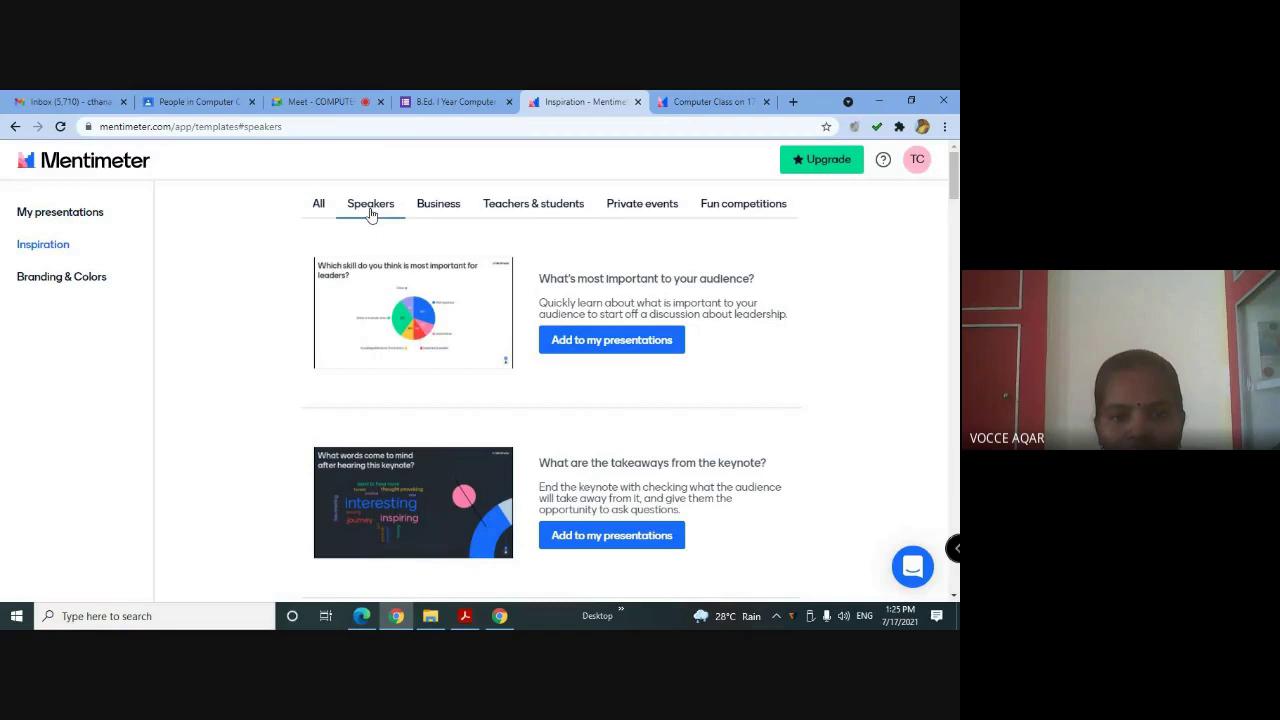
click(436, 206)
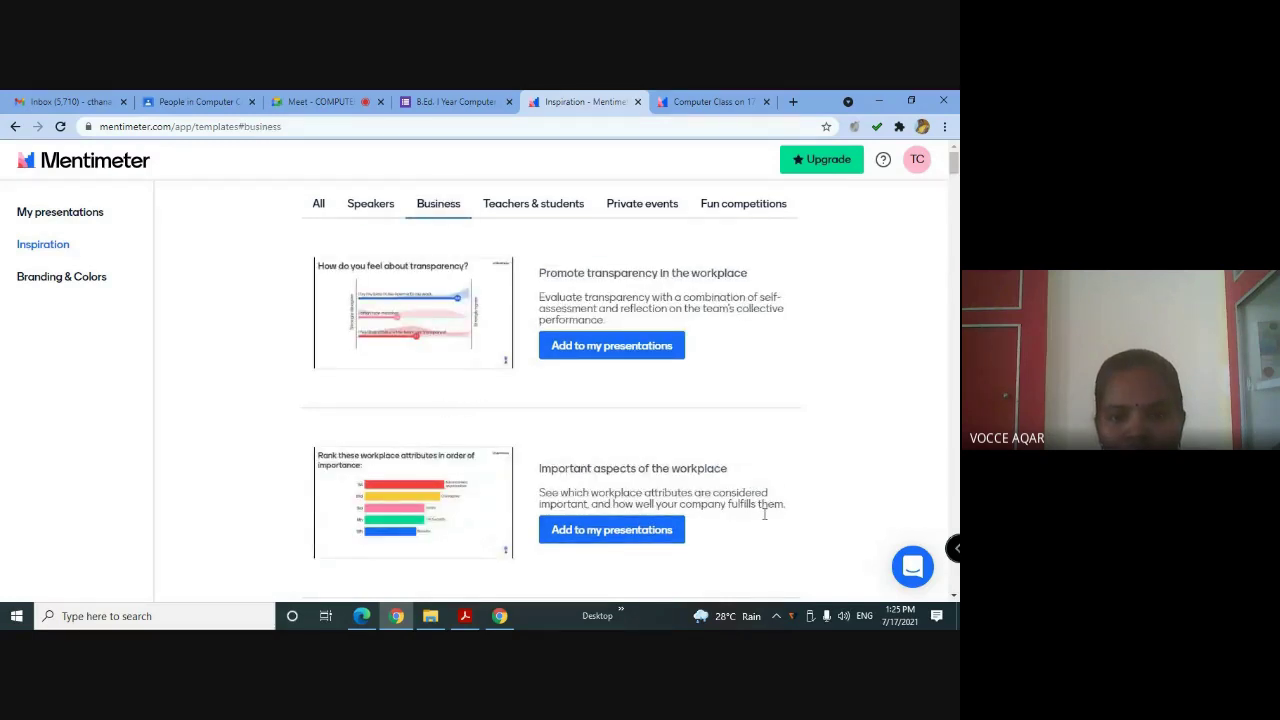
click(652, 206)
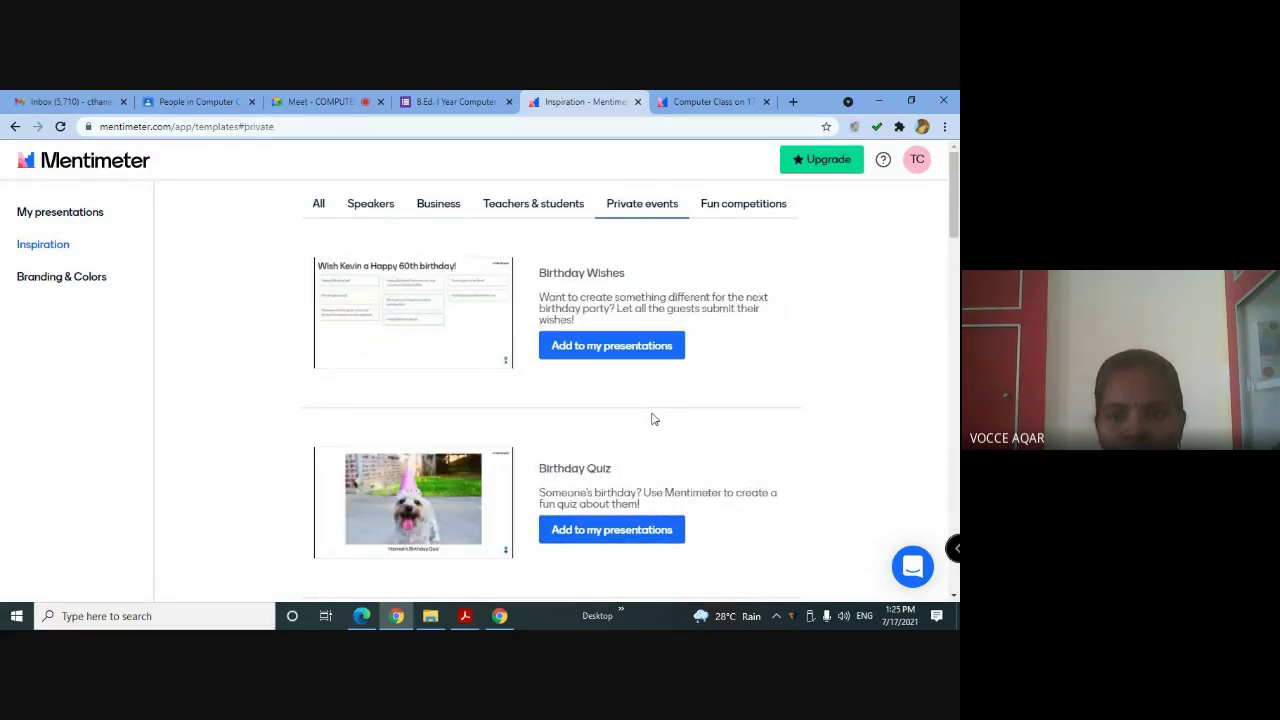
click(738, 206)
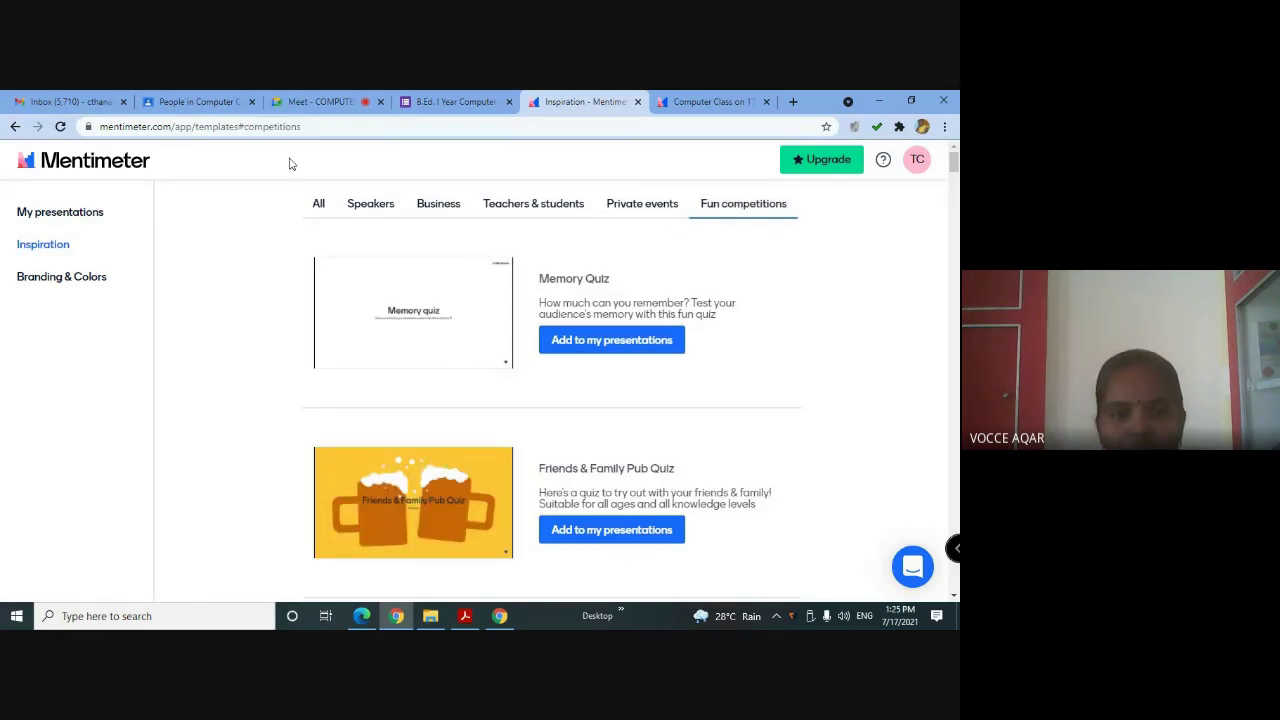
Review the Branding & Colors page on creating custom themes and go back to My presentations
click(61, 277)
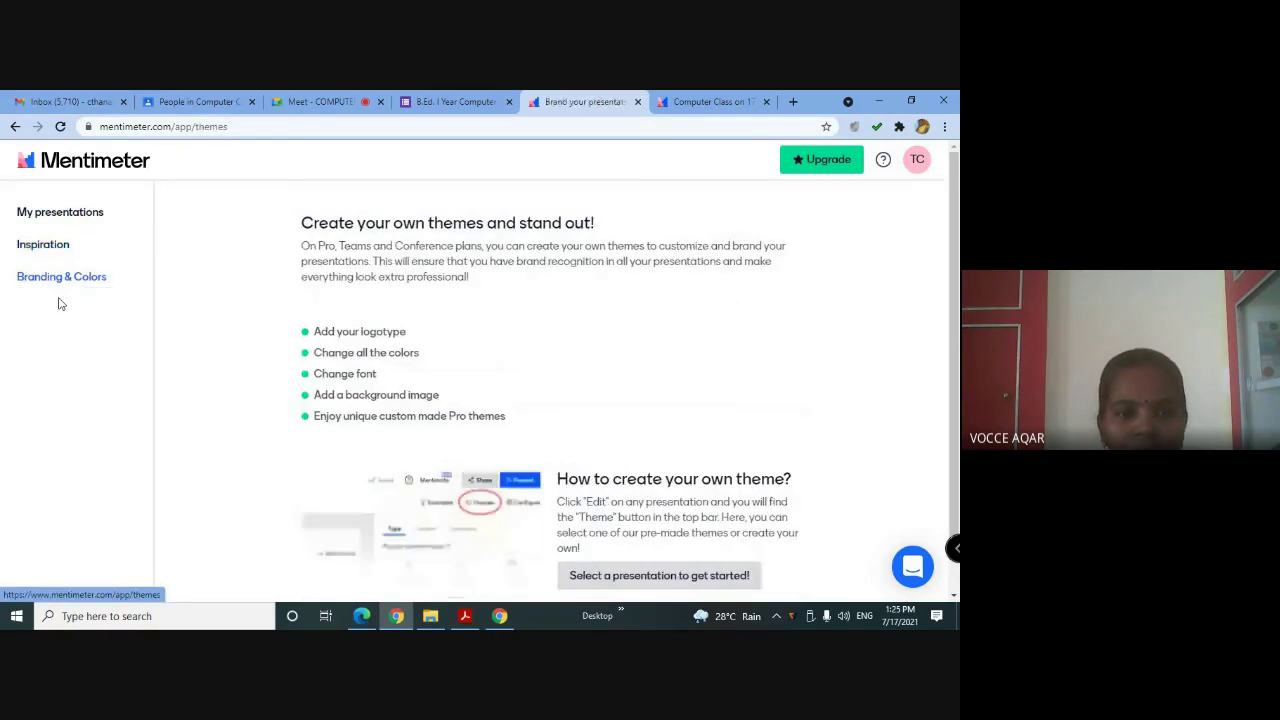
scroll(466, 345, down, 2)
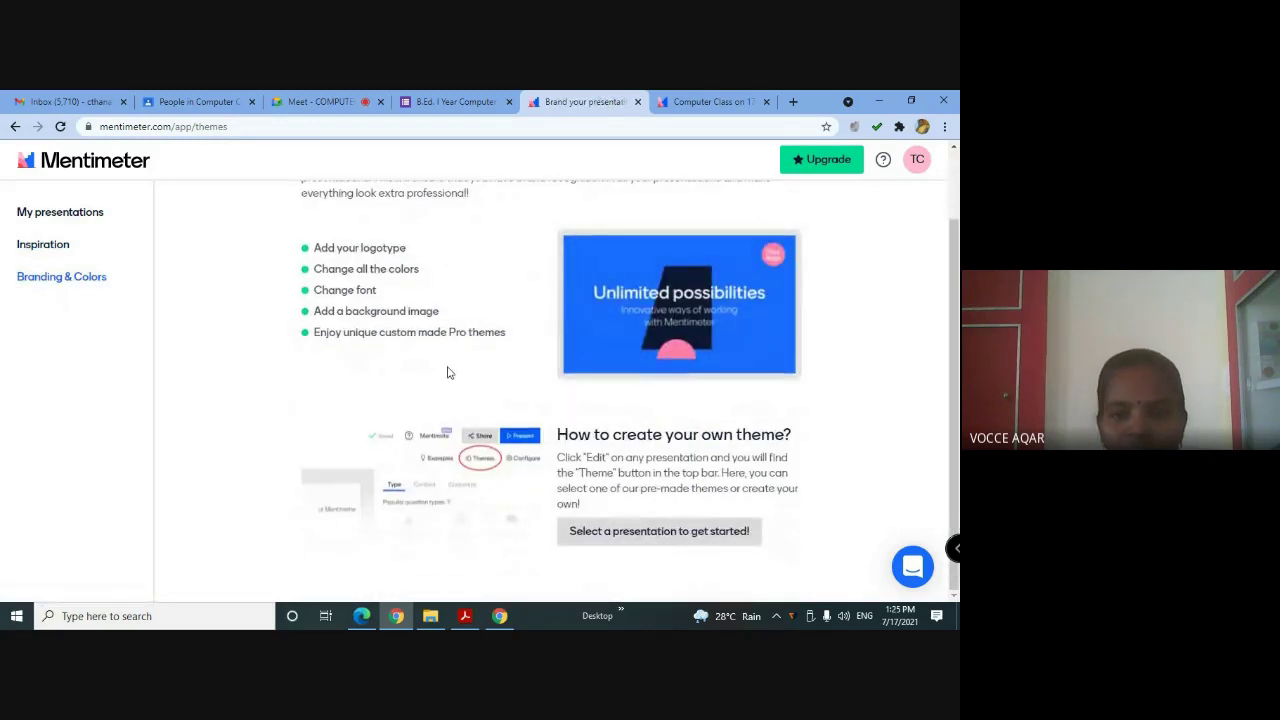
scroll(333, 401, up, 2)
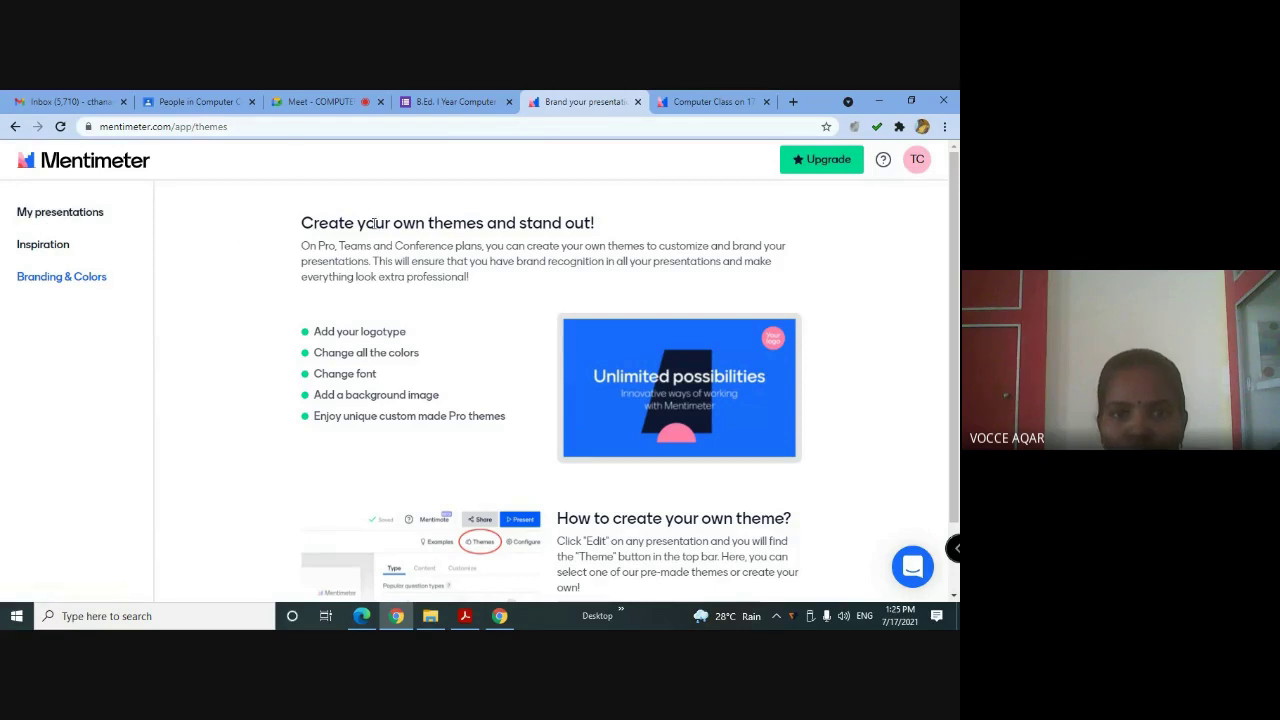
click(64, 214)
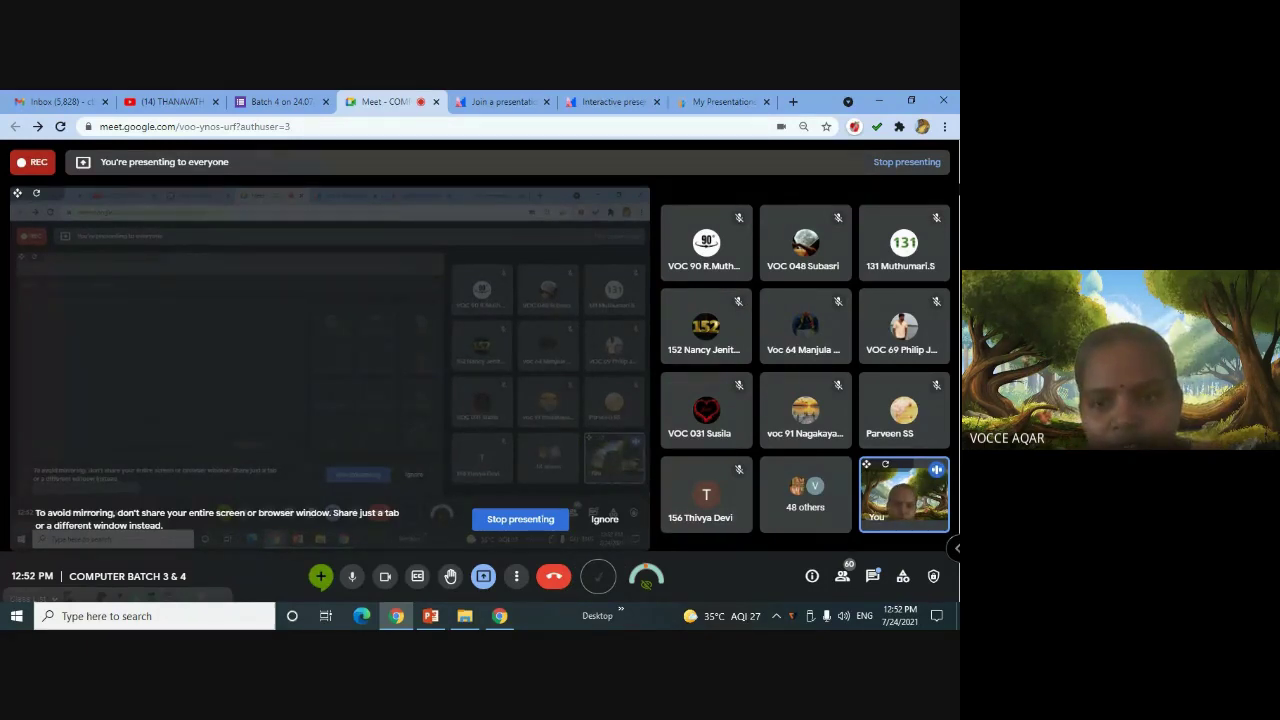
Switch to SlideShare and look over the uploaded presentations on the profile
click(712, 100)
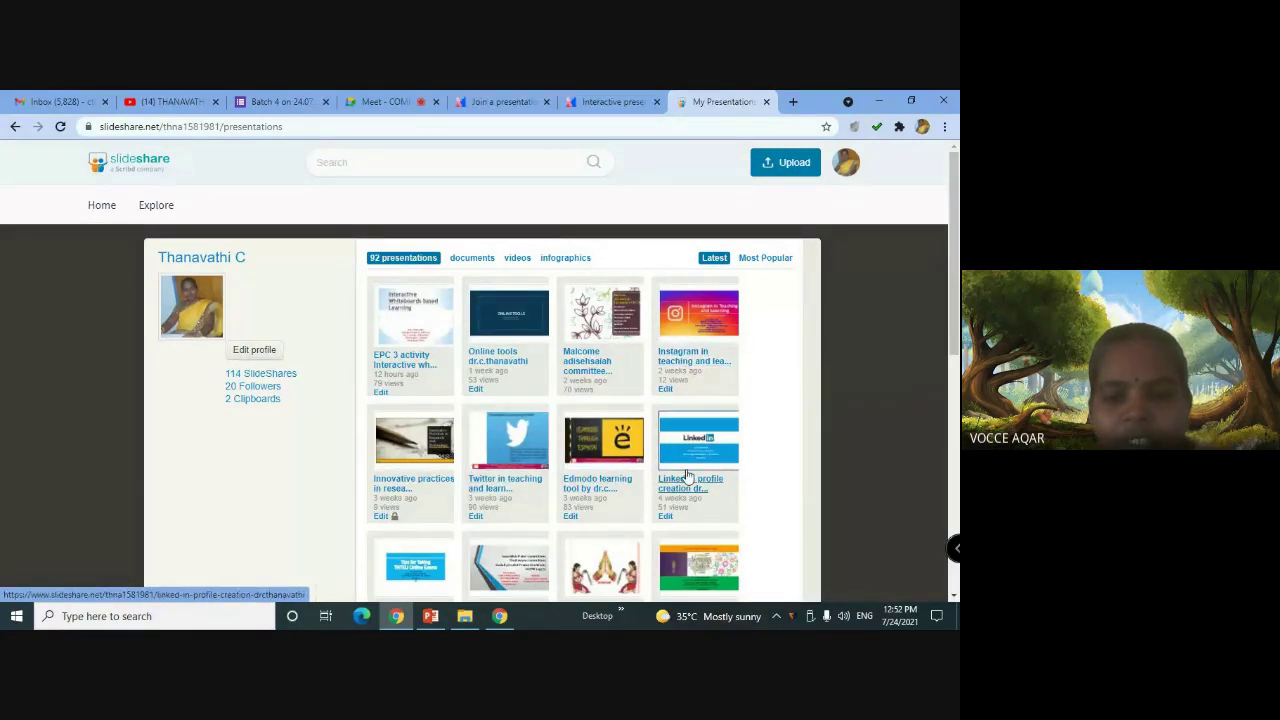
scroll(716, 405, down, 1)
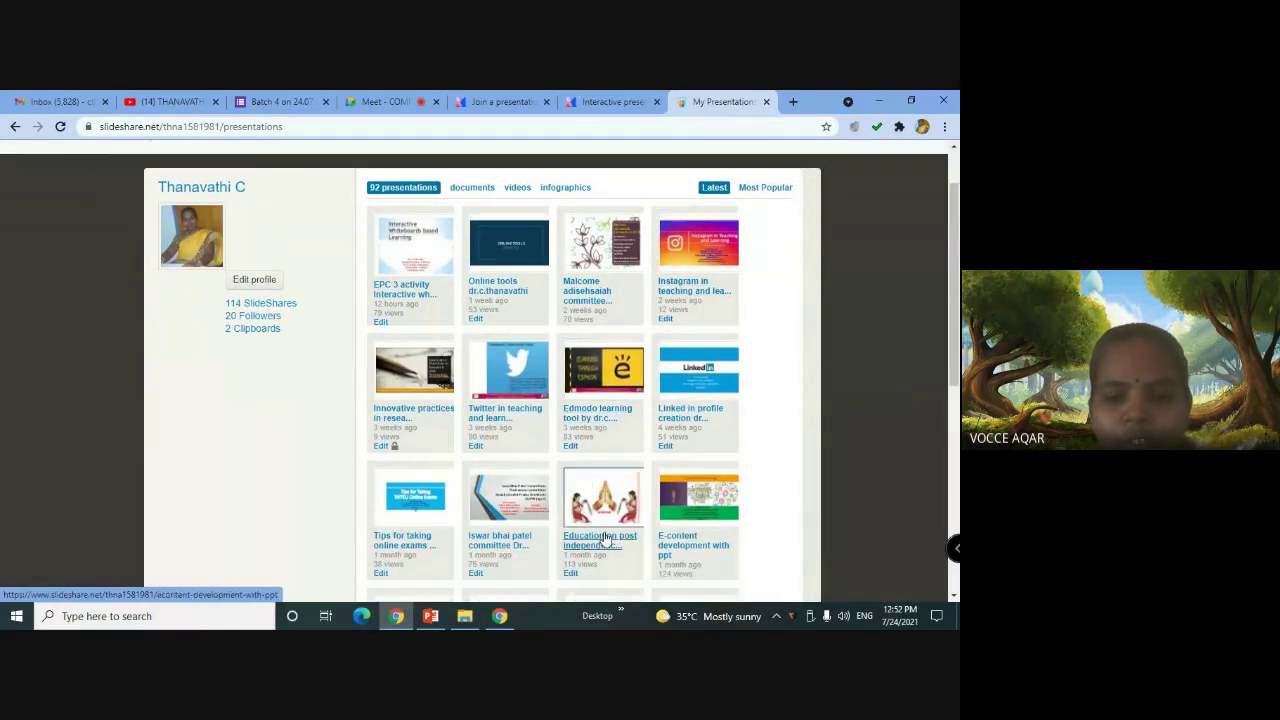
scroll(600, 500, up, 1)
Switch to the YouTube channel and look through its uploaded videos
click(172, 101)
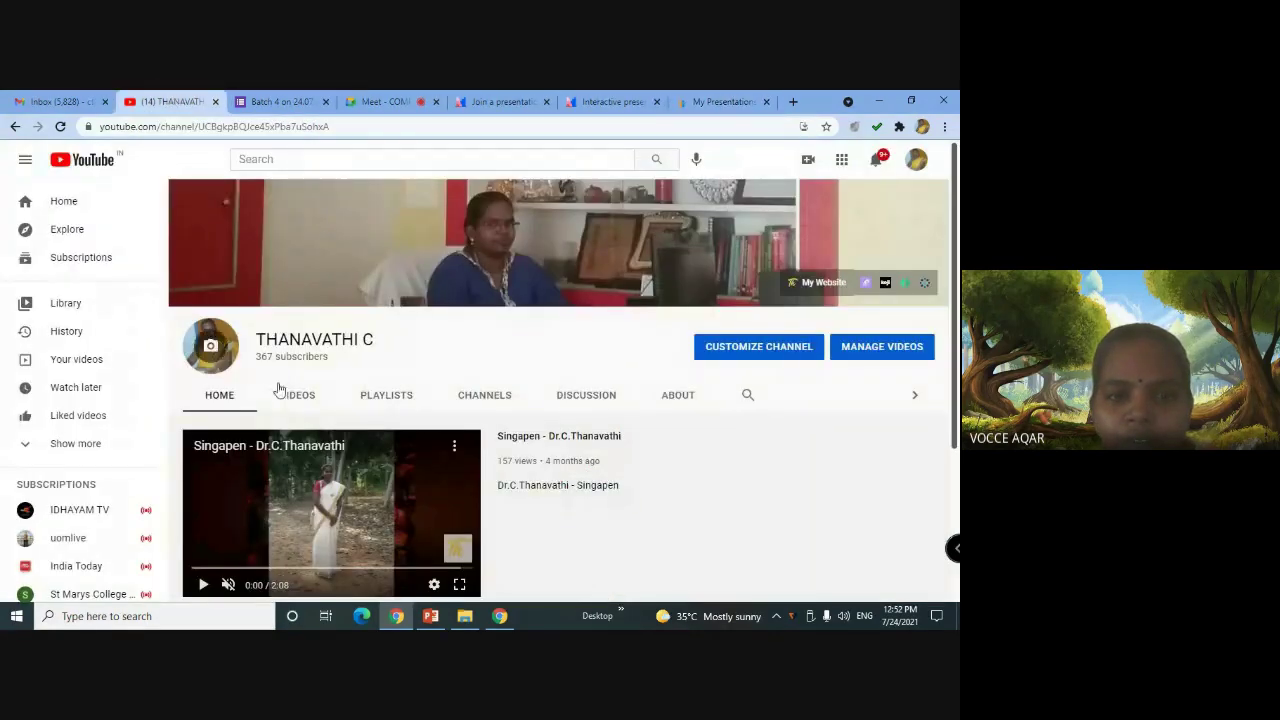
scroll(277, 386, down, 1)
click(297, 254)
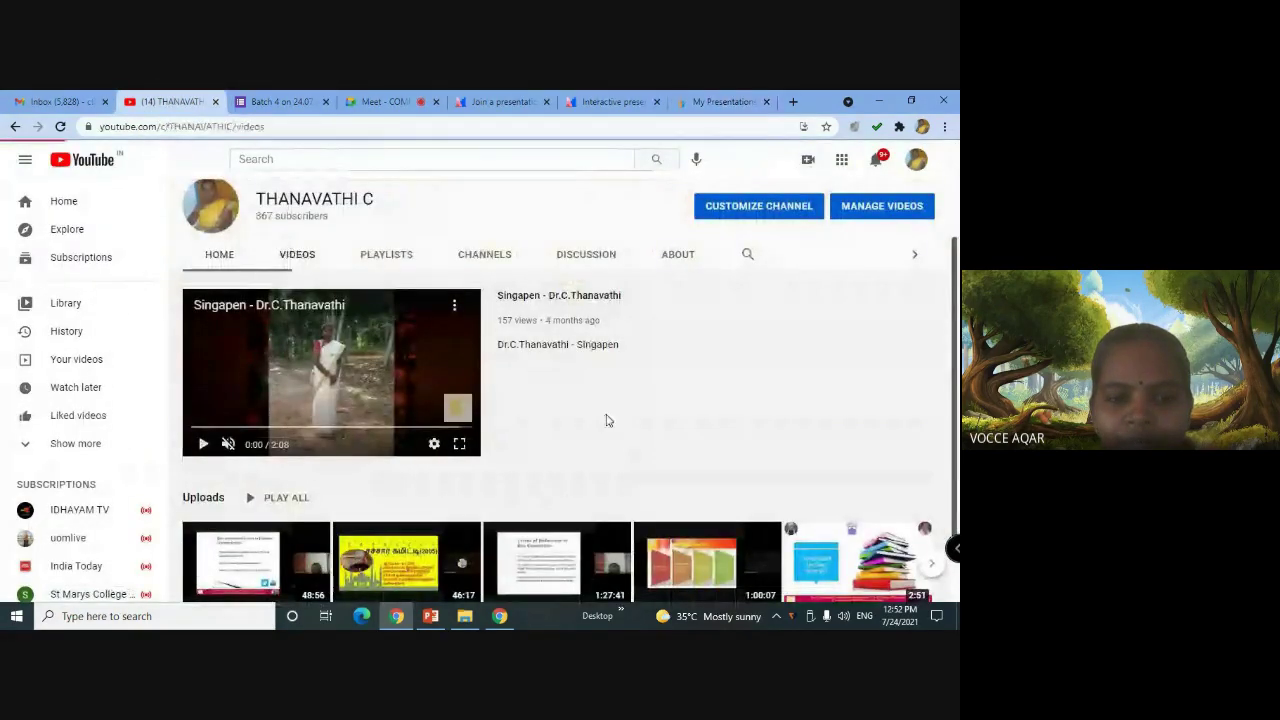
scroll(612, 437, down, 3)
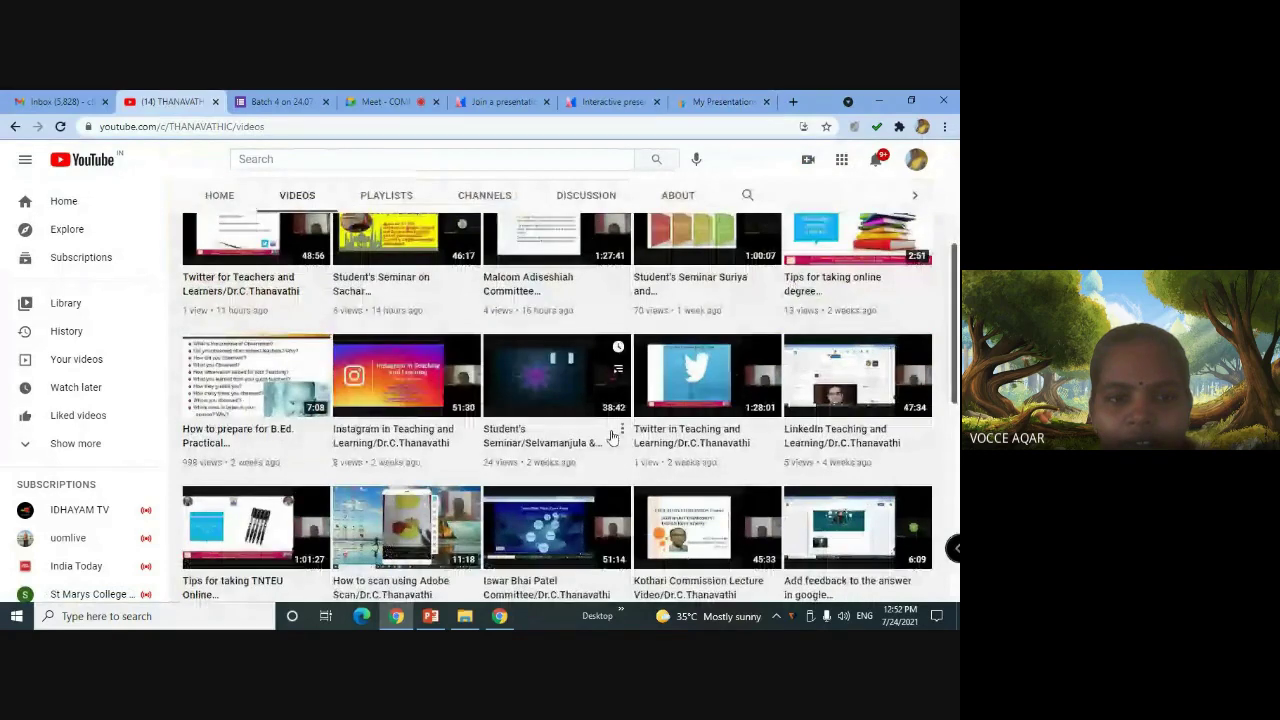
scroll(612, 437, up, 1)
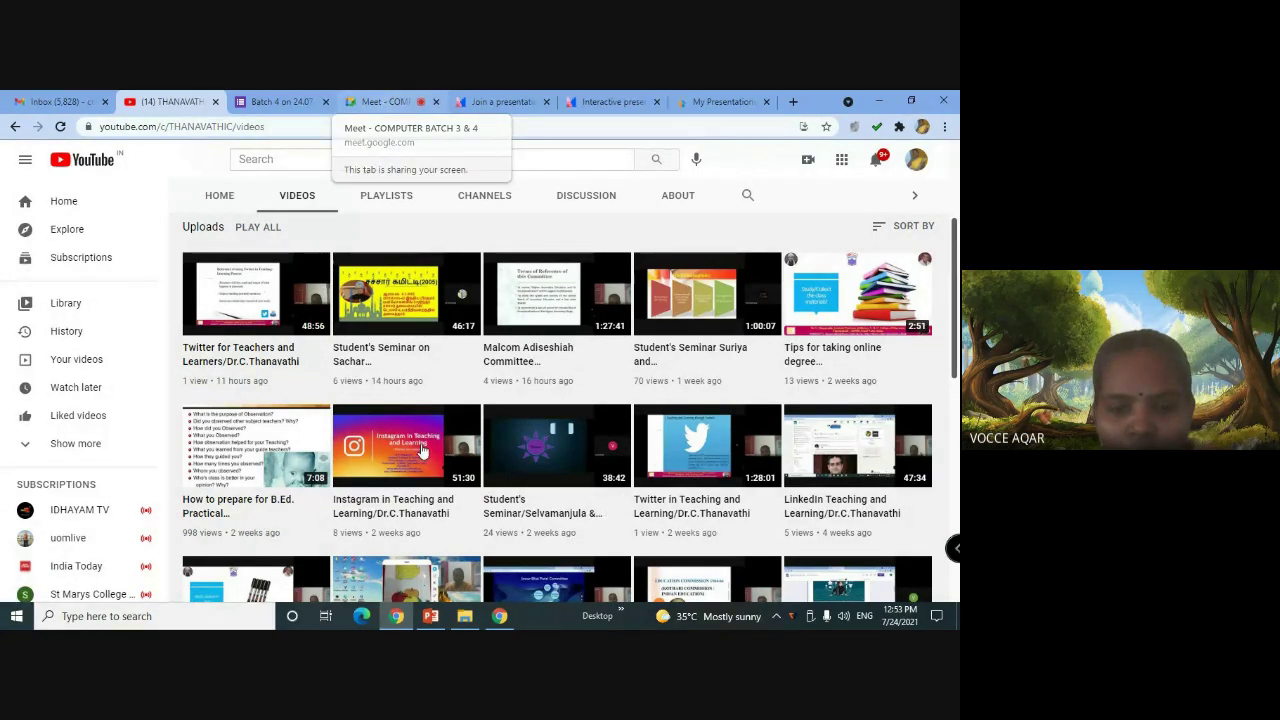
Check the Mentimeter deck in PowerPoint, return to the Google Meet call and respond to the pending join requests
click(430, 616)
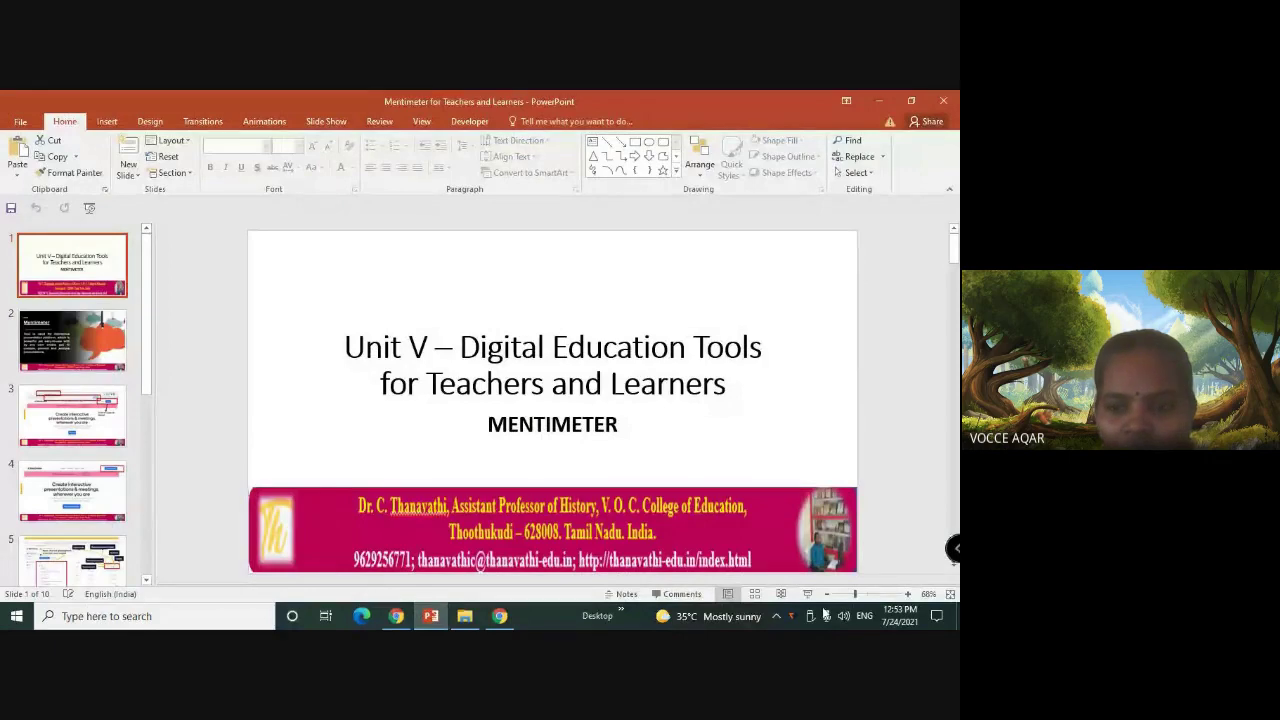
click(396, 616)
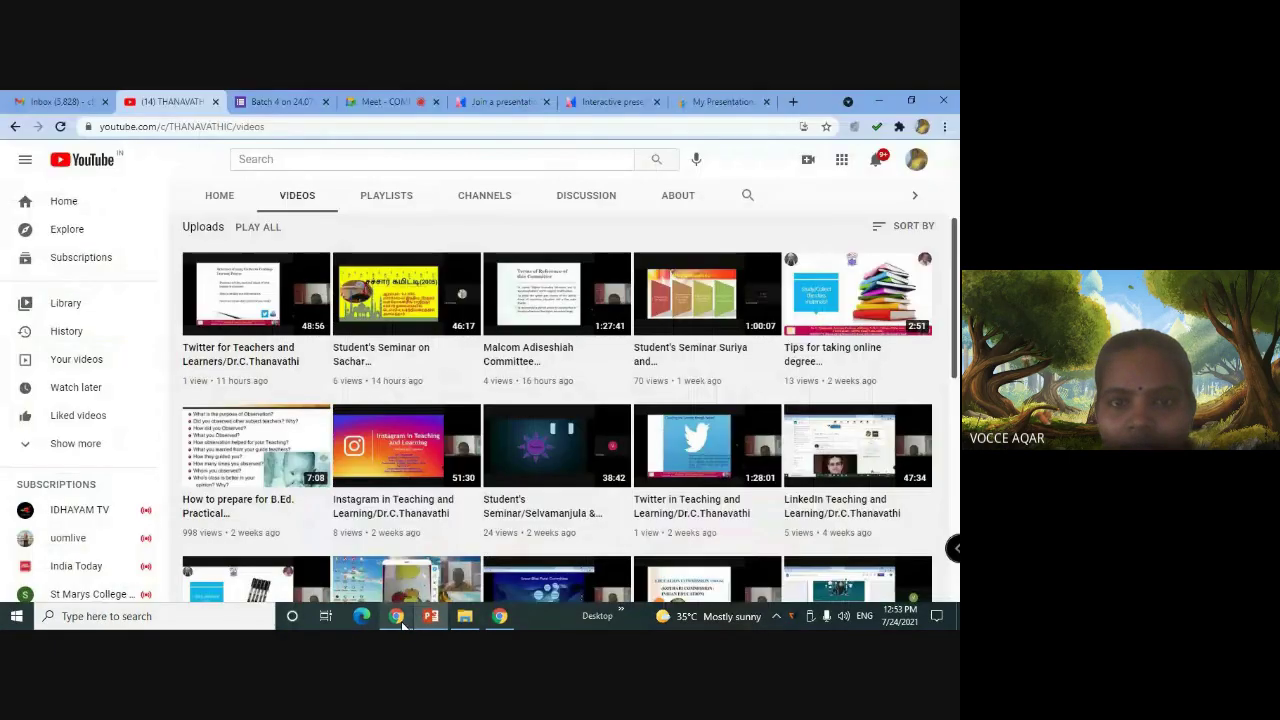
click(385, 101)
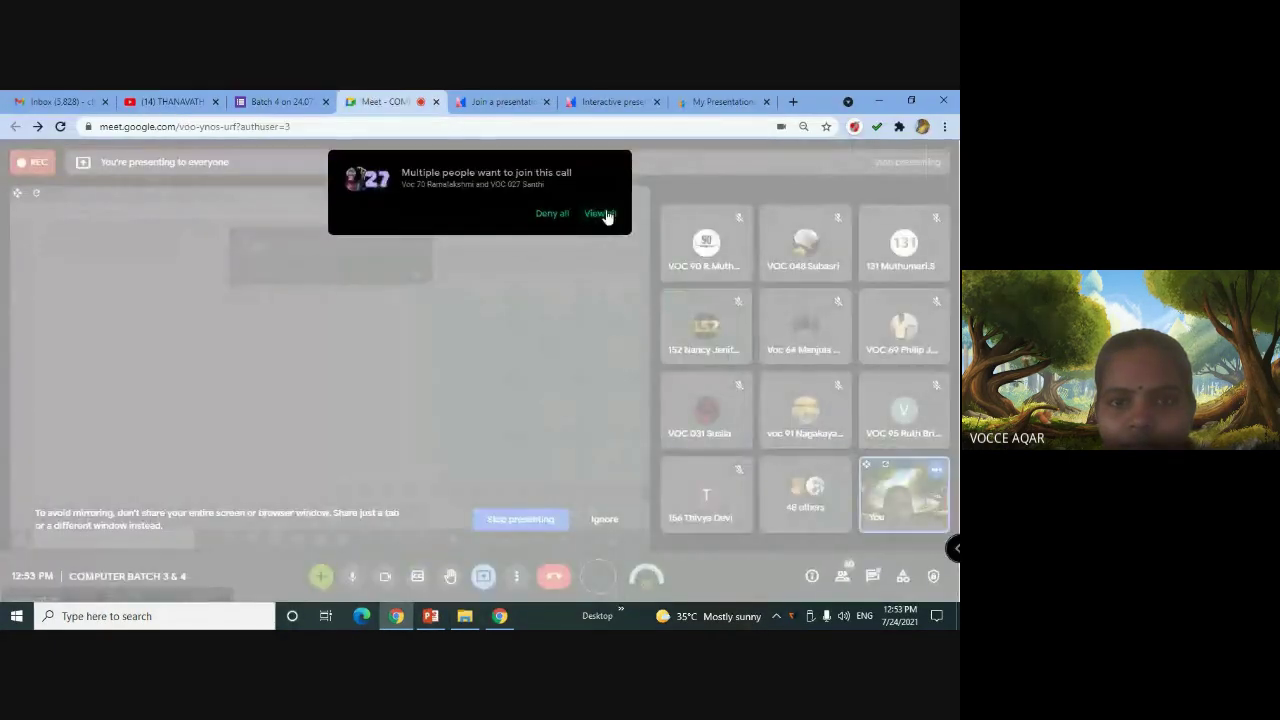
click(601, 214)
click(597, 295)
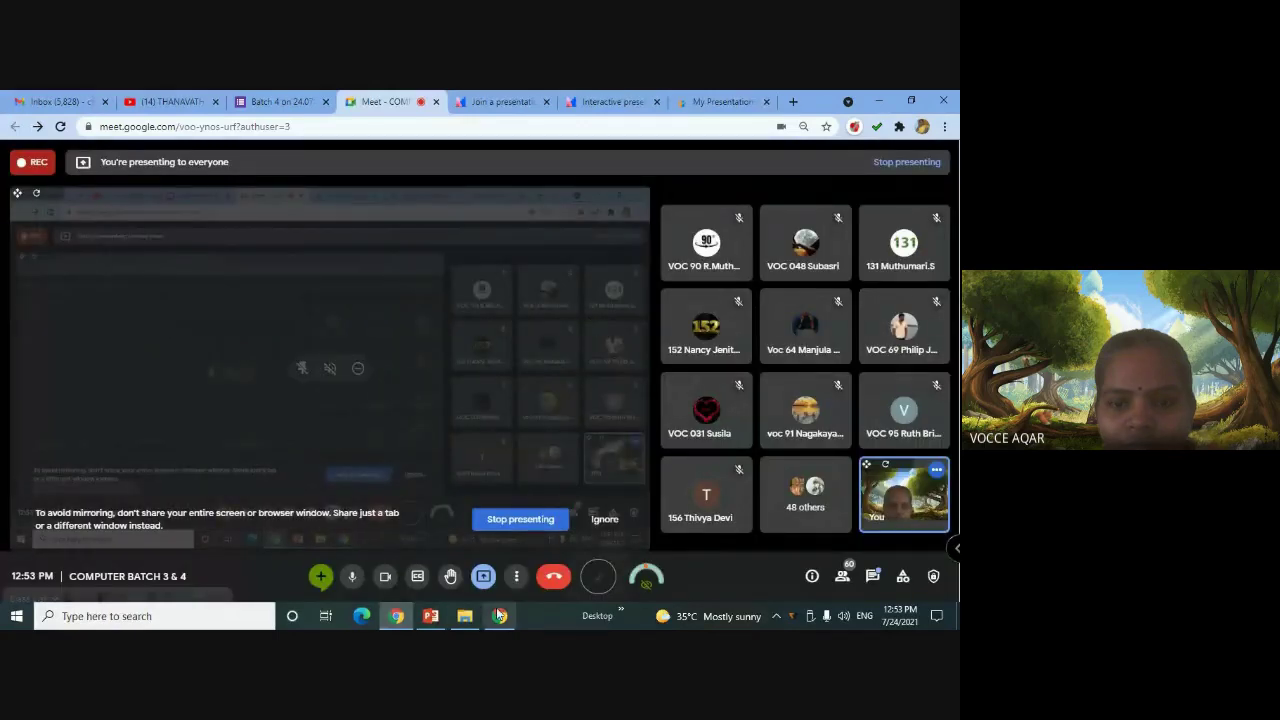
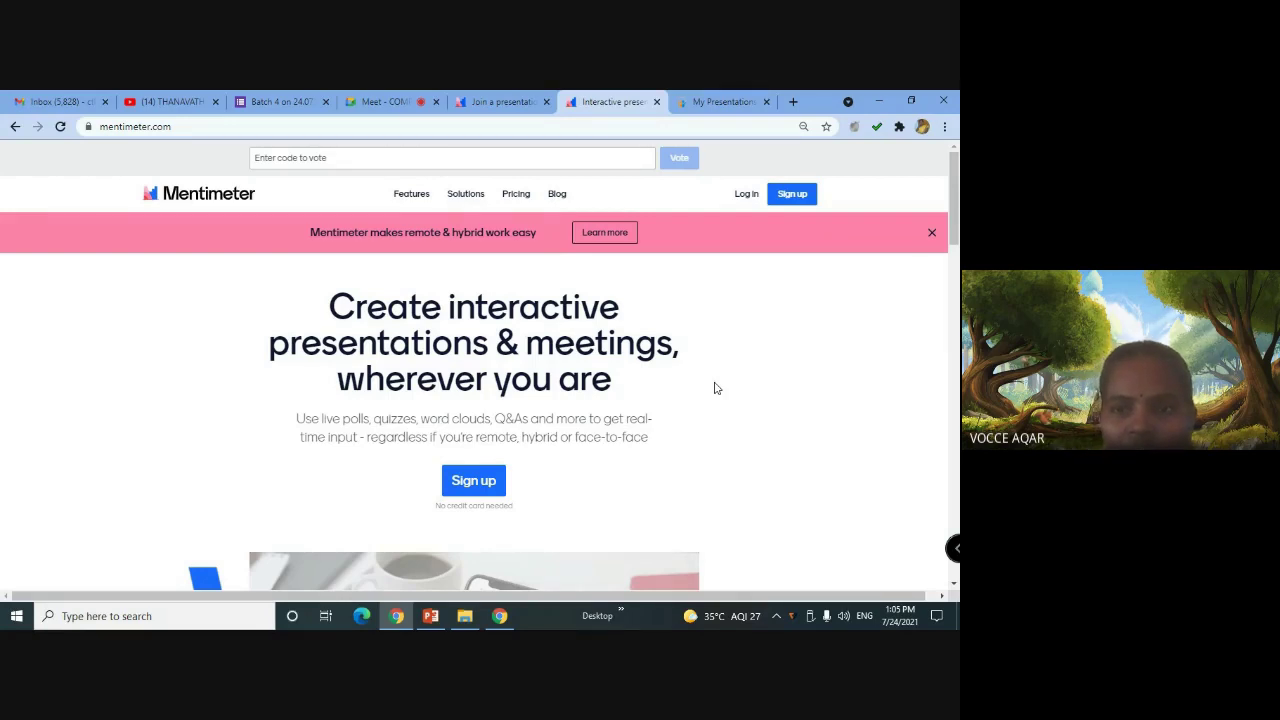
Open the Mentimeter sign-up page and go over the Google option and the email, password and name fields
click(792, 195)
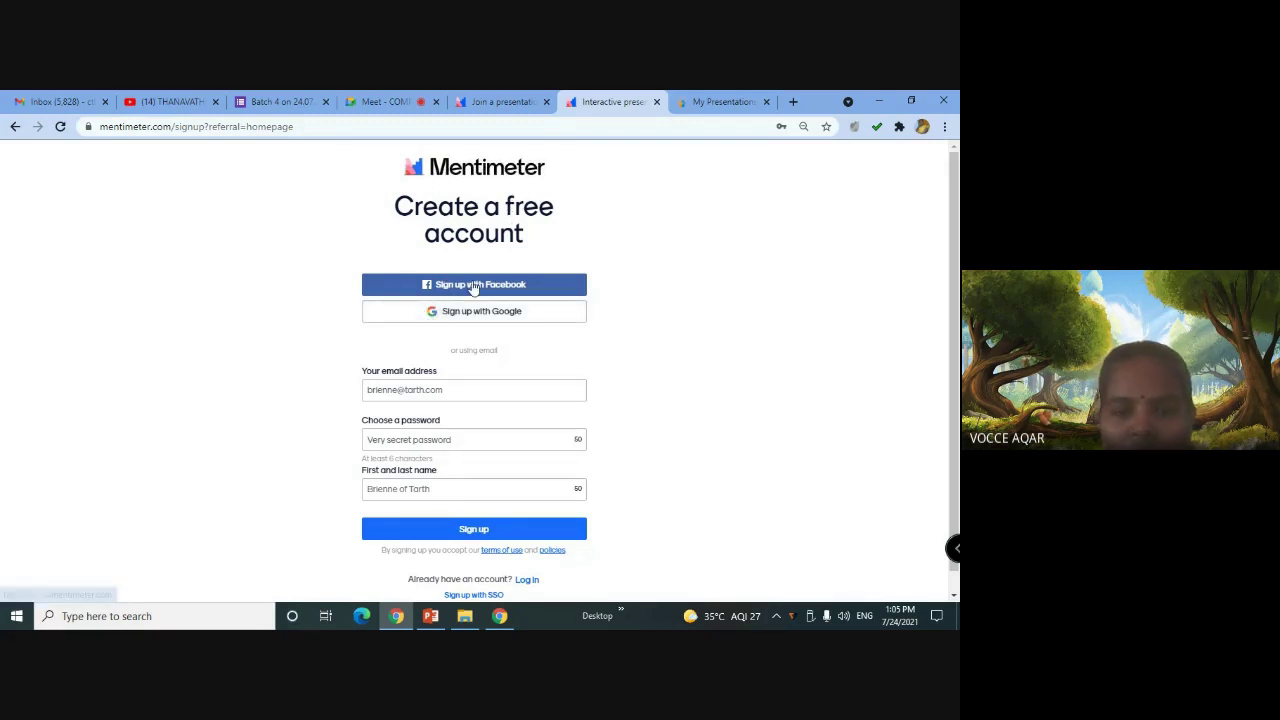
click(524, 318)
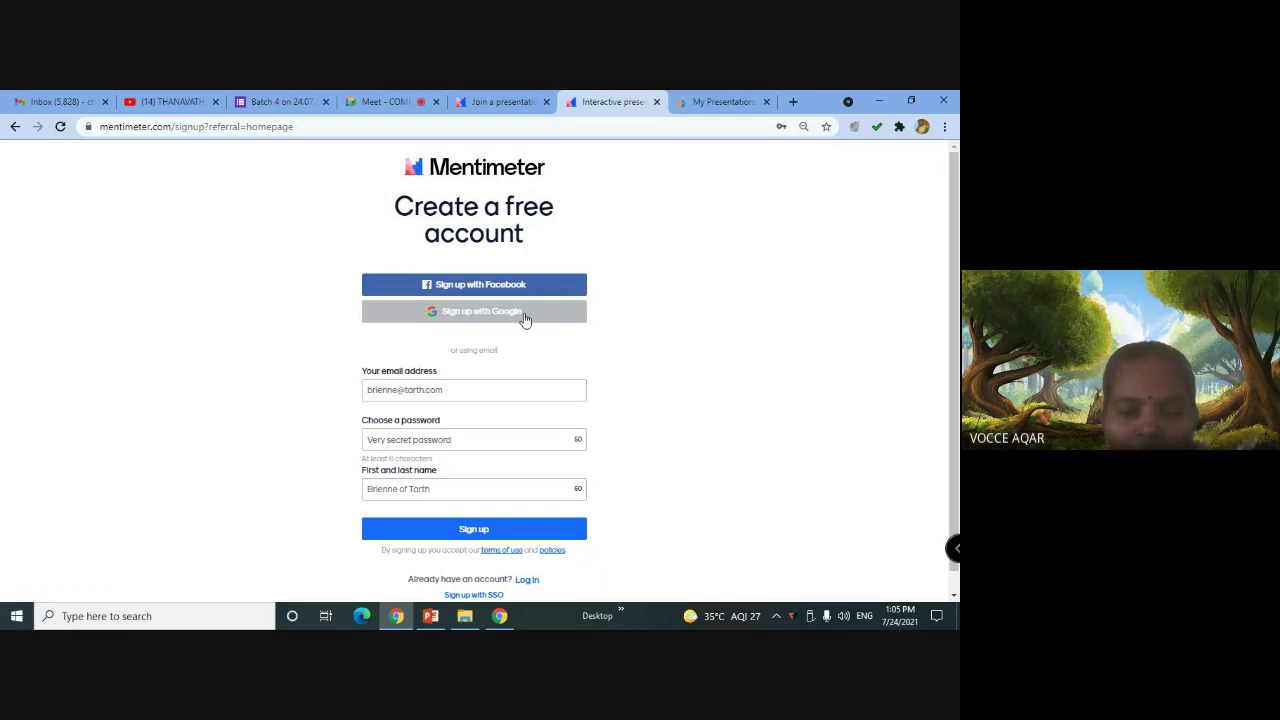
scroll(309, 374, down, 1)
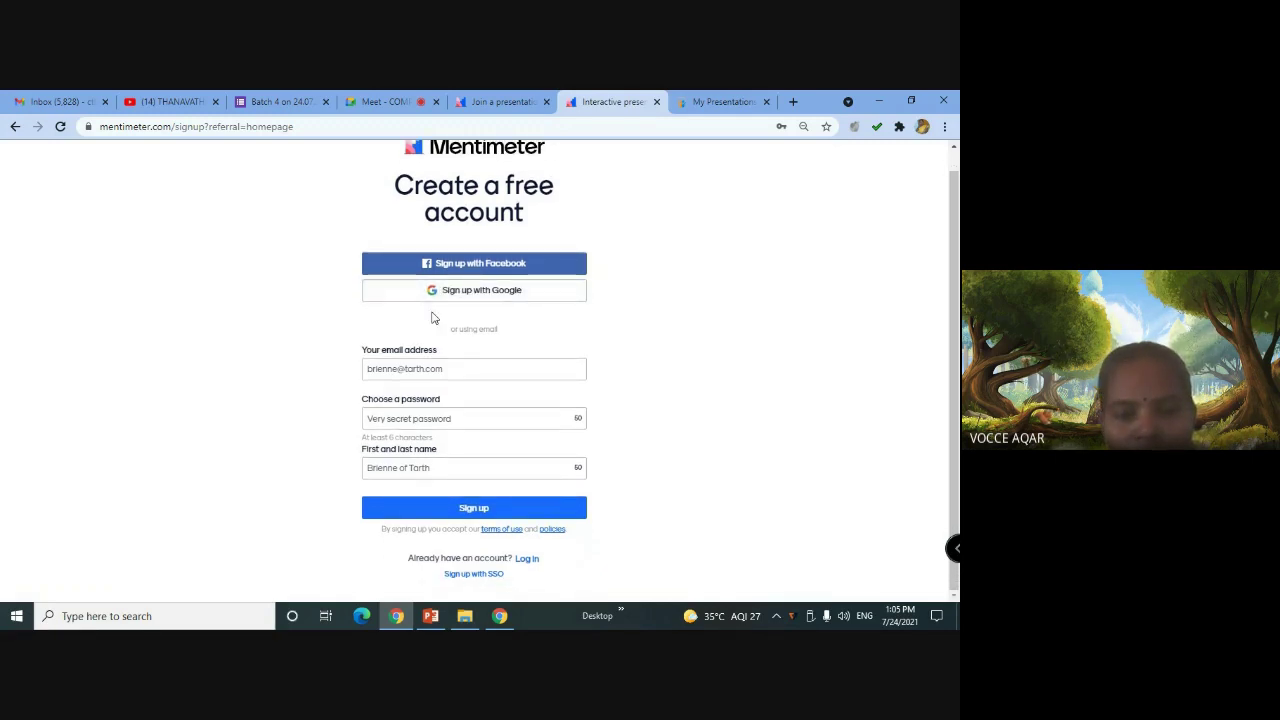
click(448, 363)
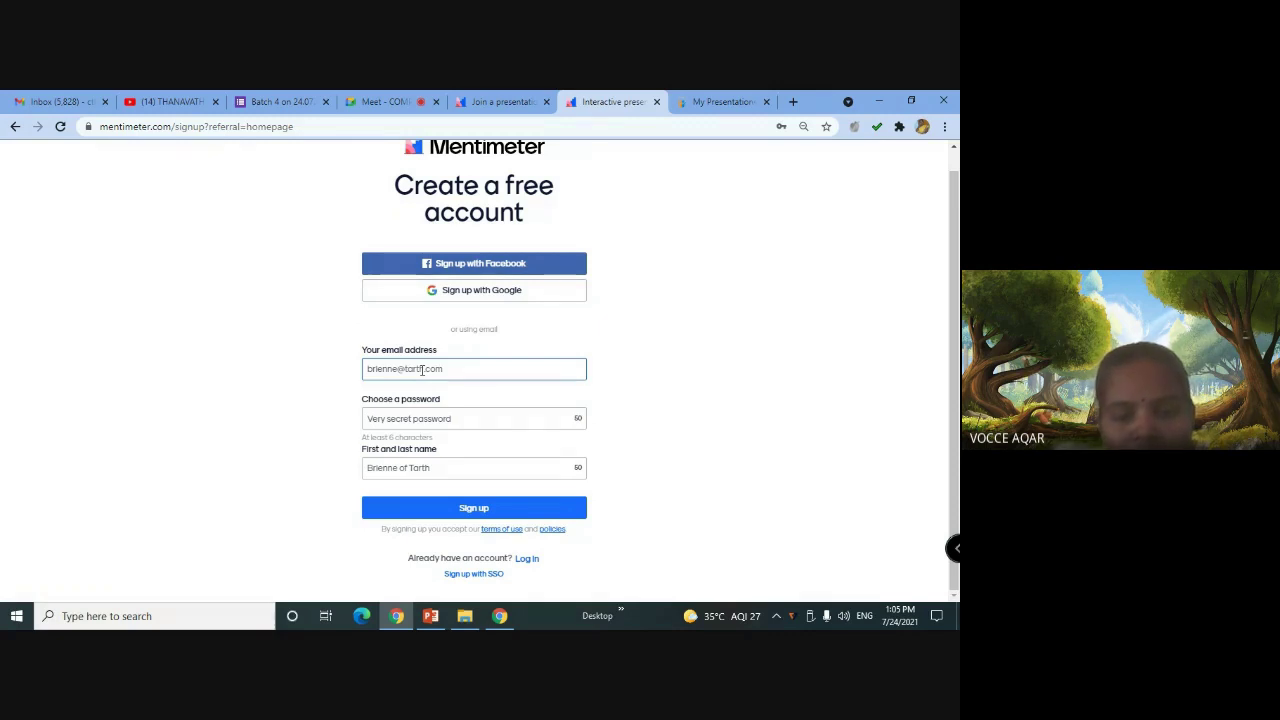
click(390, 418)
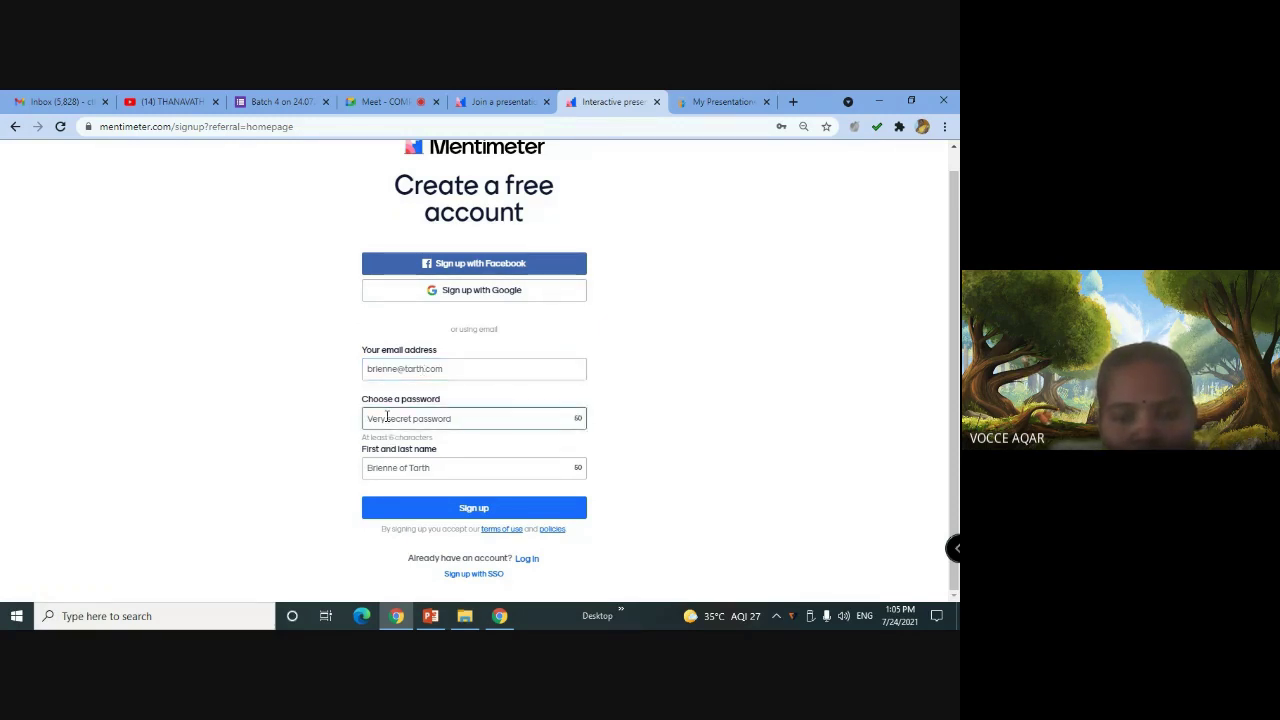
click(398, 467)
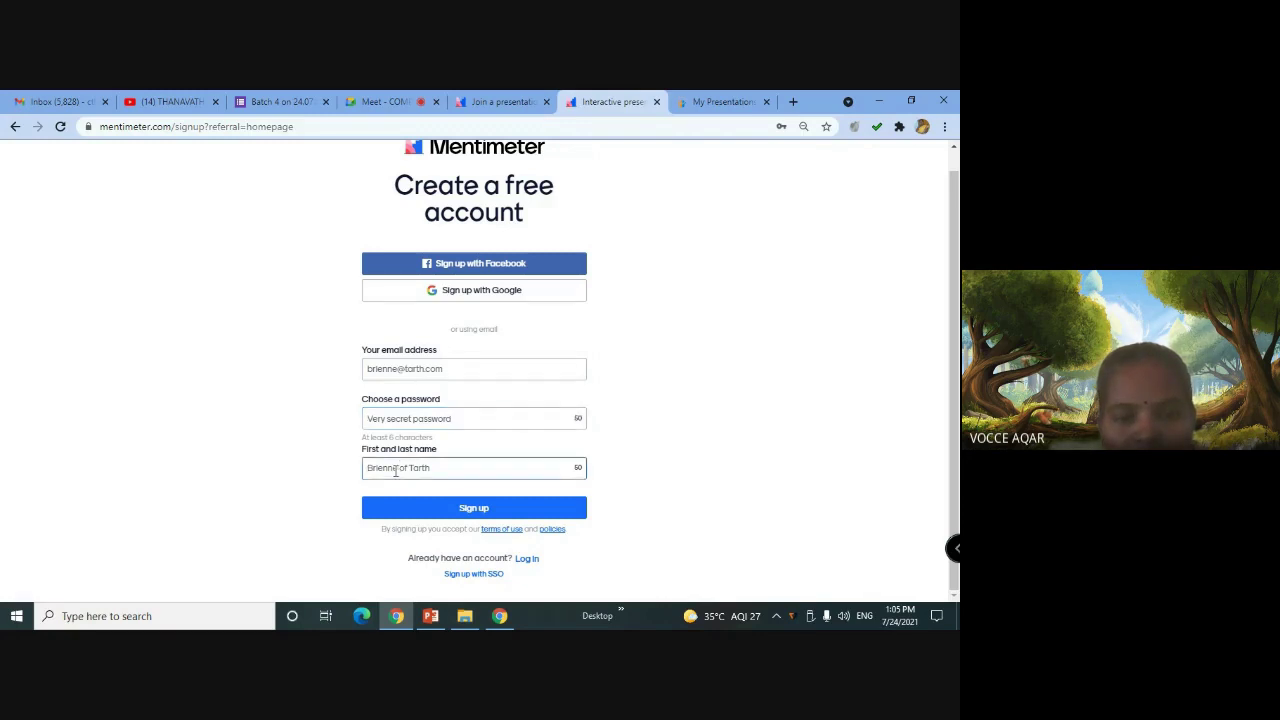
click(430, 512)
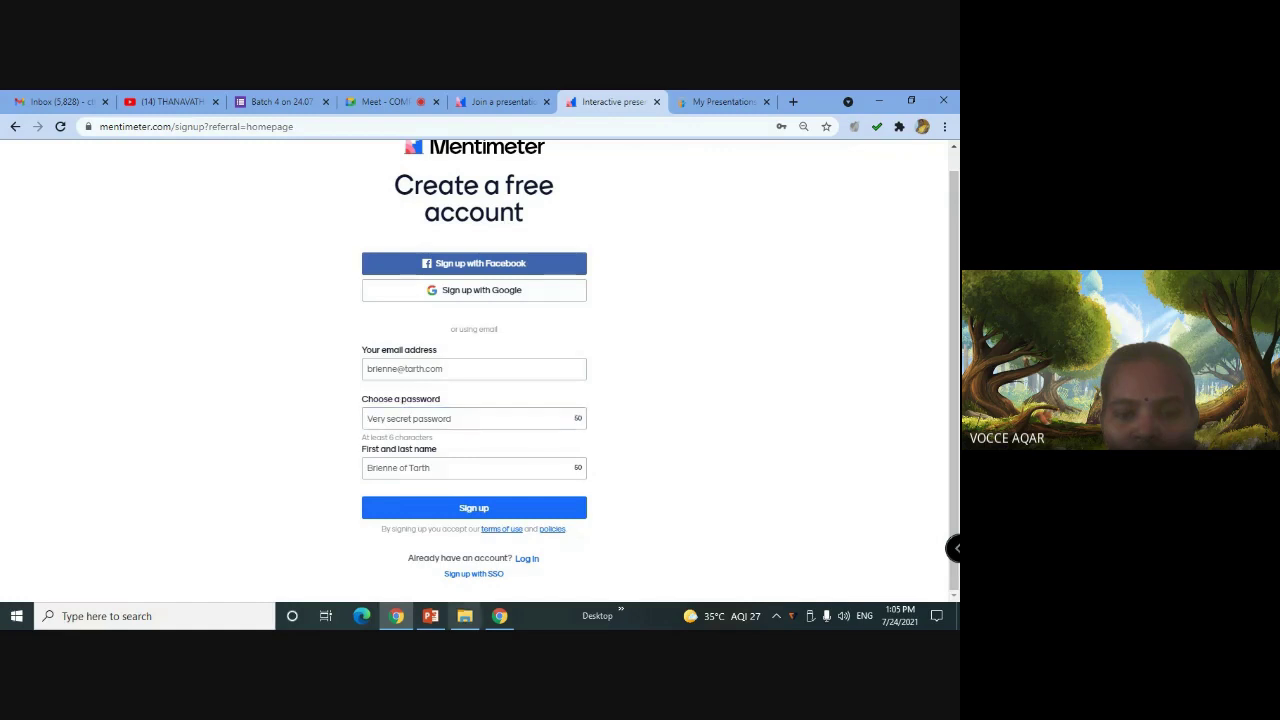
Log in to the existing Mentimeter account with the prefilled credentials and look over the My presentations list
click(527, 559)
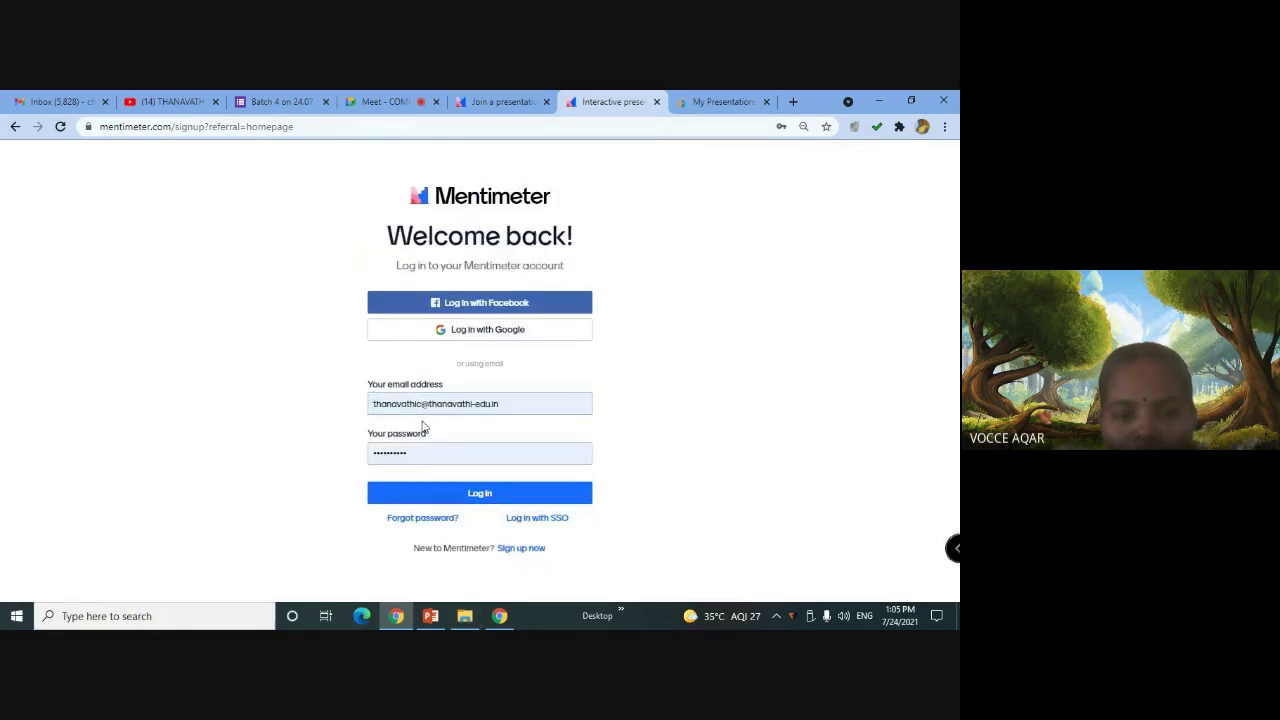
click(478, 500)
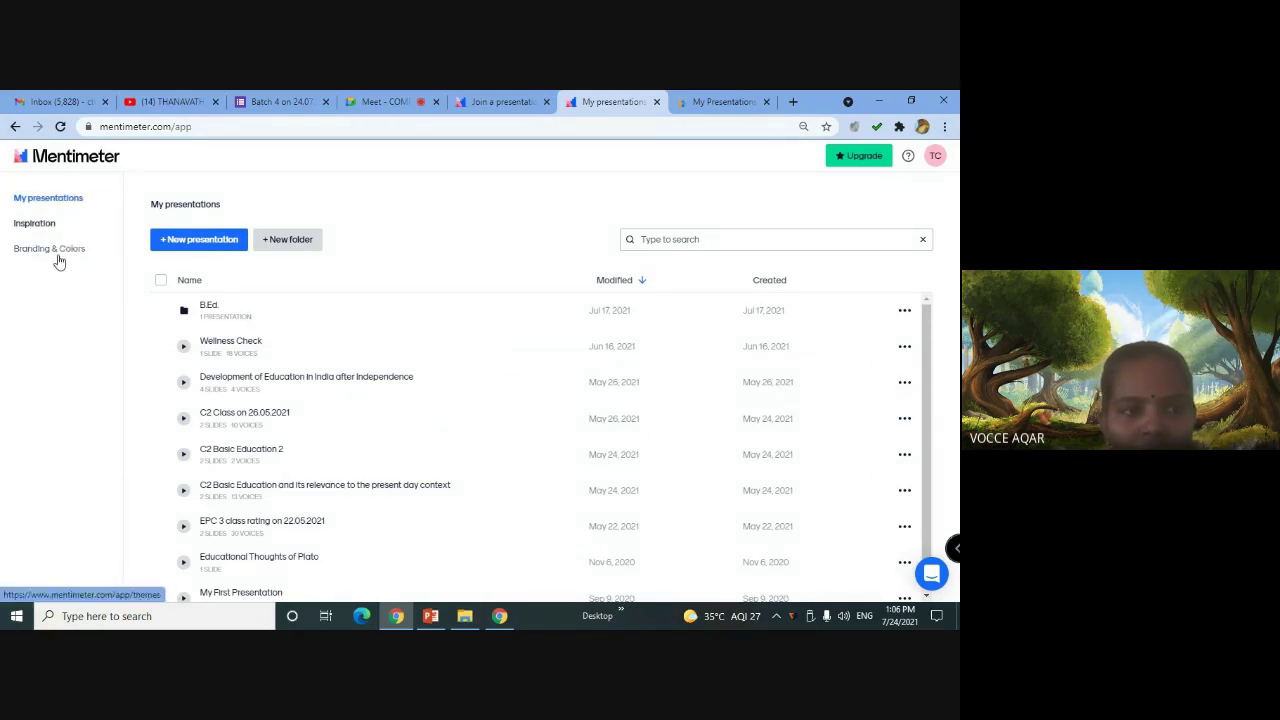
click(186, 244)
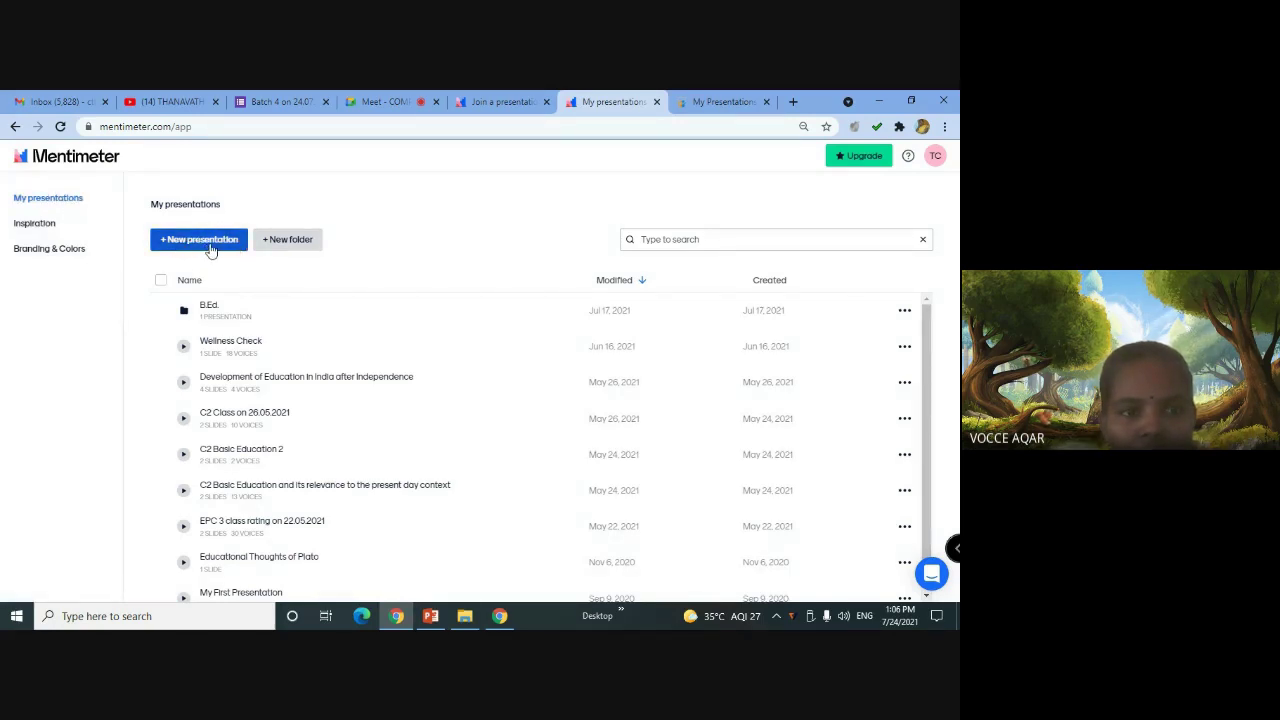
scroll(214, 400, down, 1)
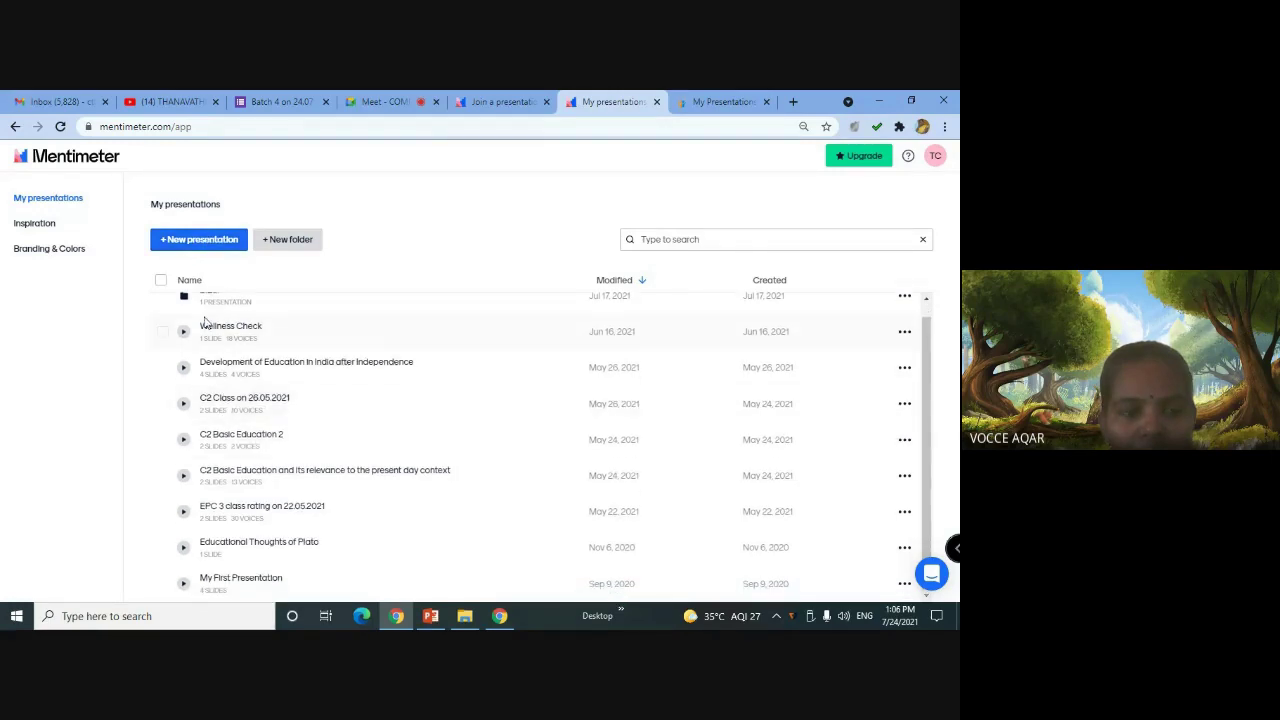
scroll(251, 560, up, 1)
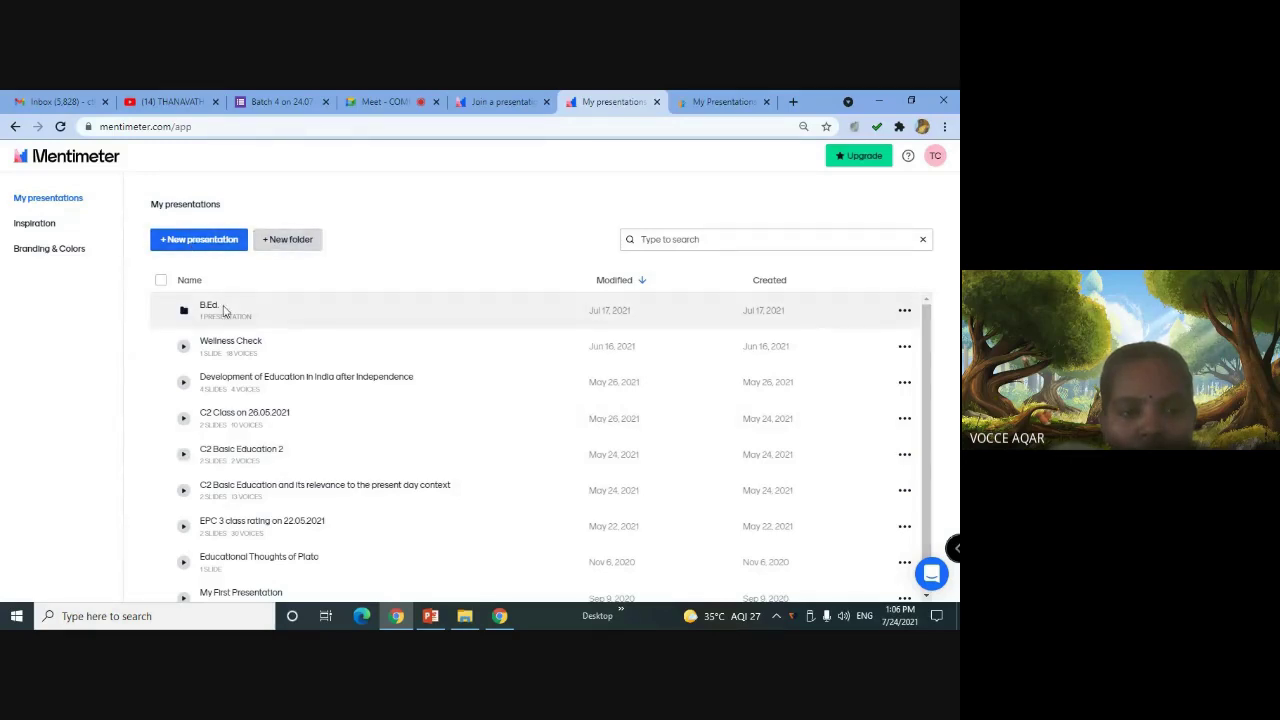
Check the Google Meet call briefly, return to Mentimeter and create a new presentation named "Computer class on 24.07.2021"
click(385, 101)
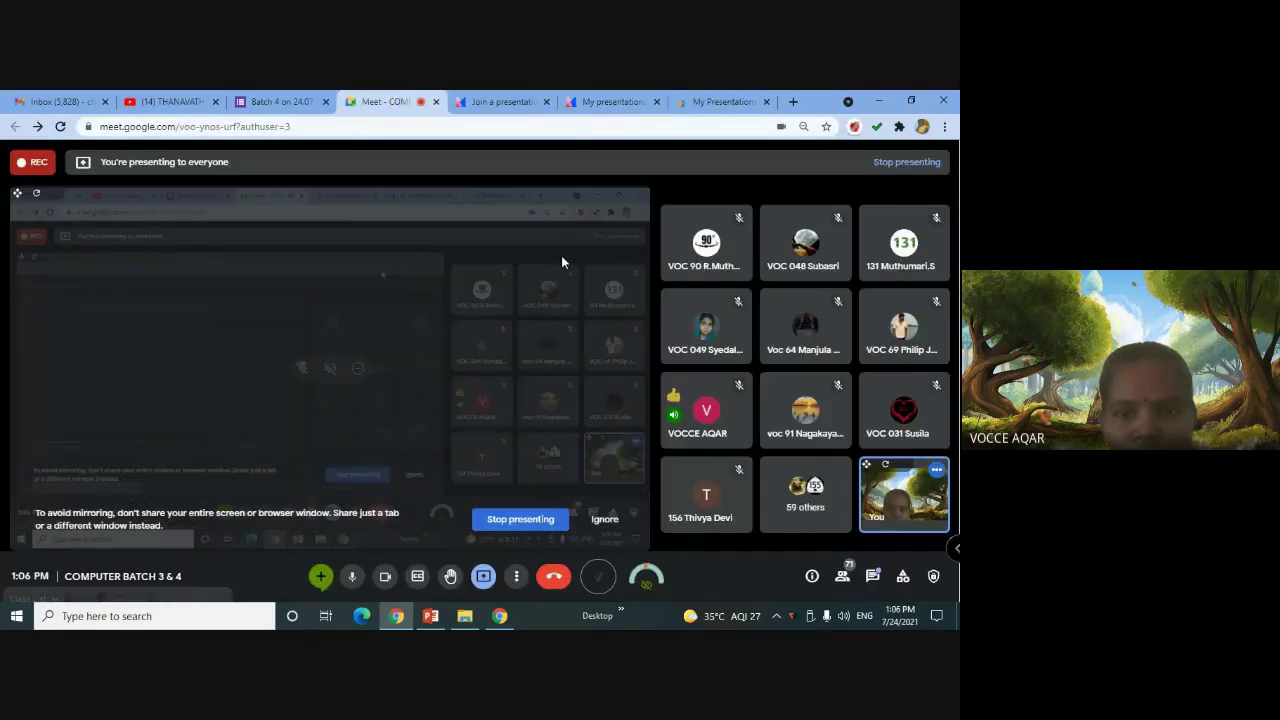
click(612, 101)
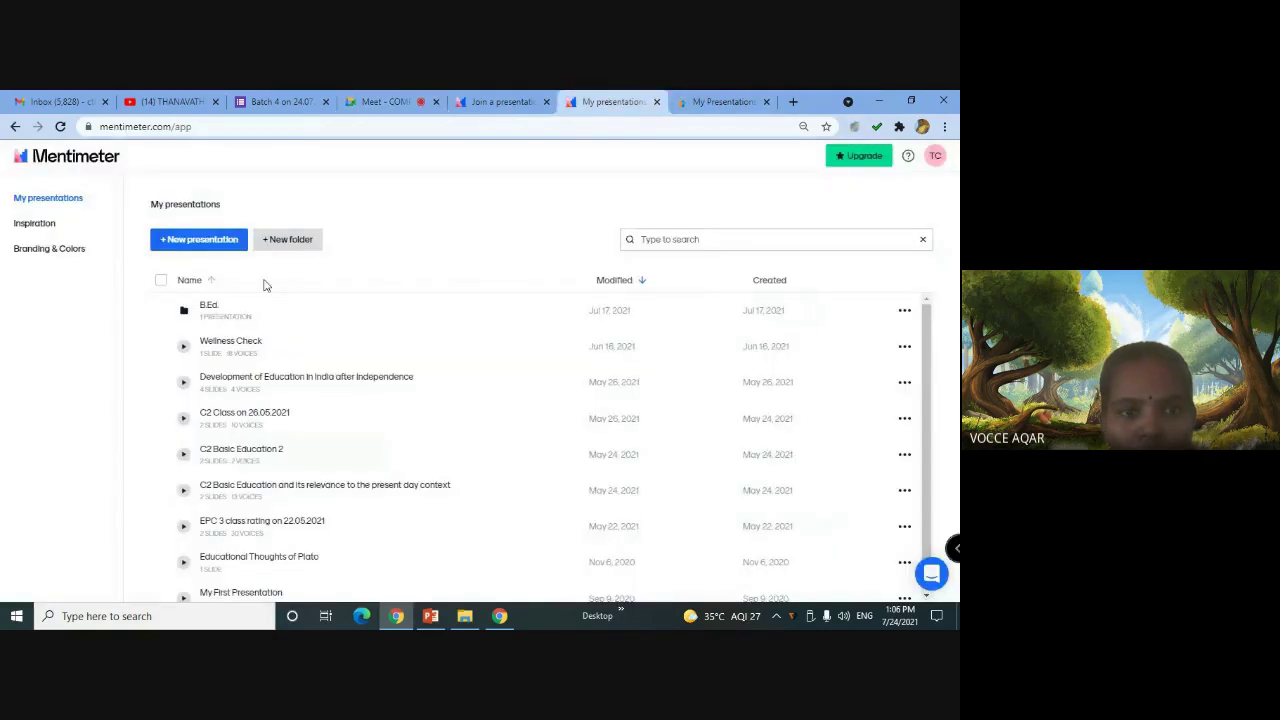
click(205, 242)
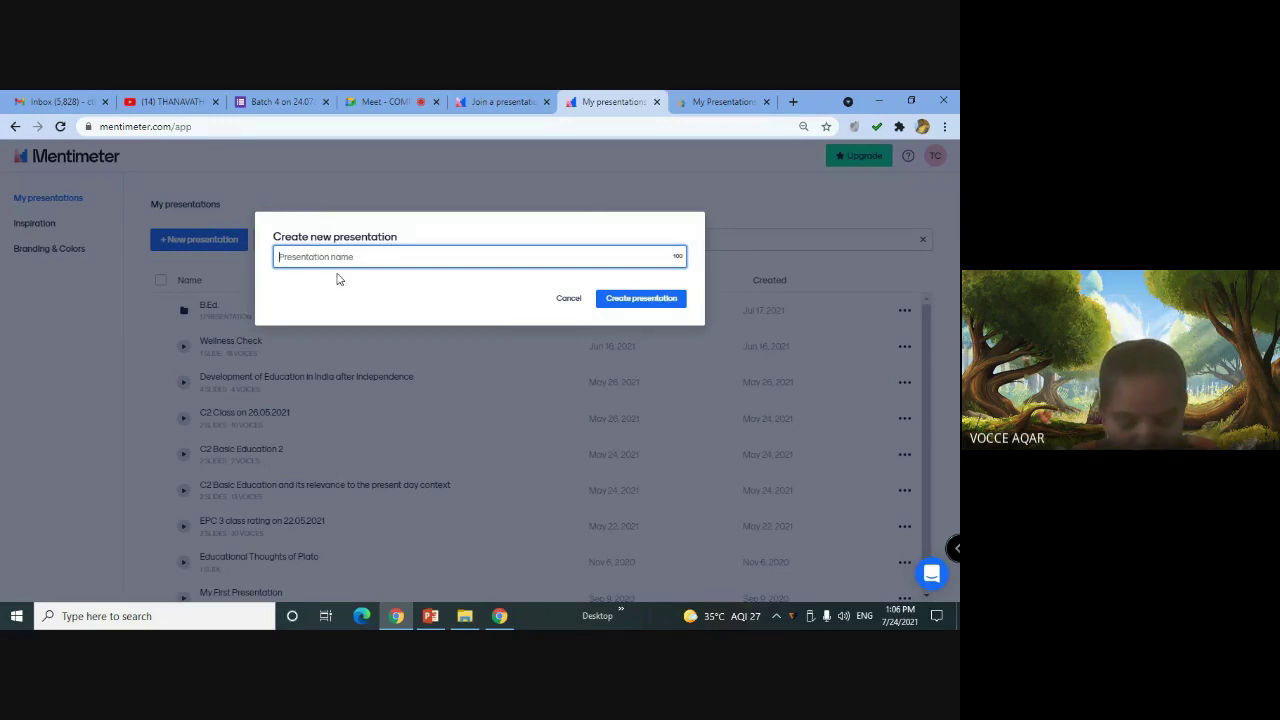
text(Computer)
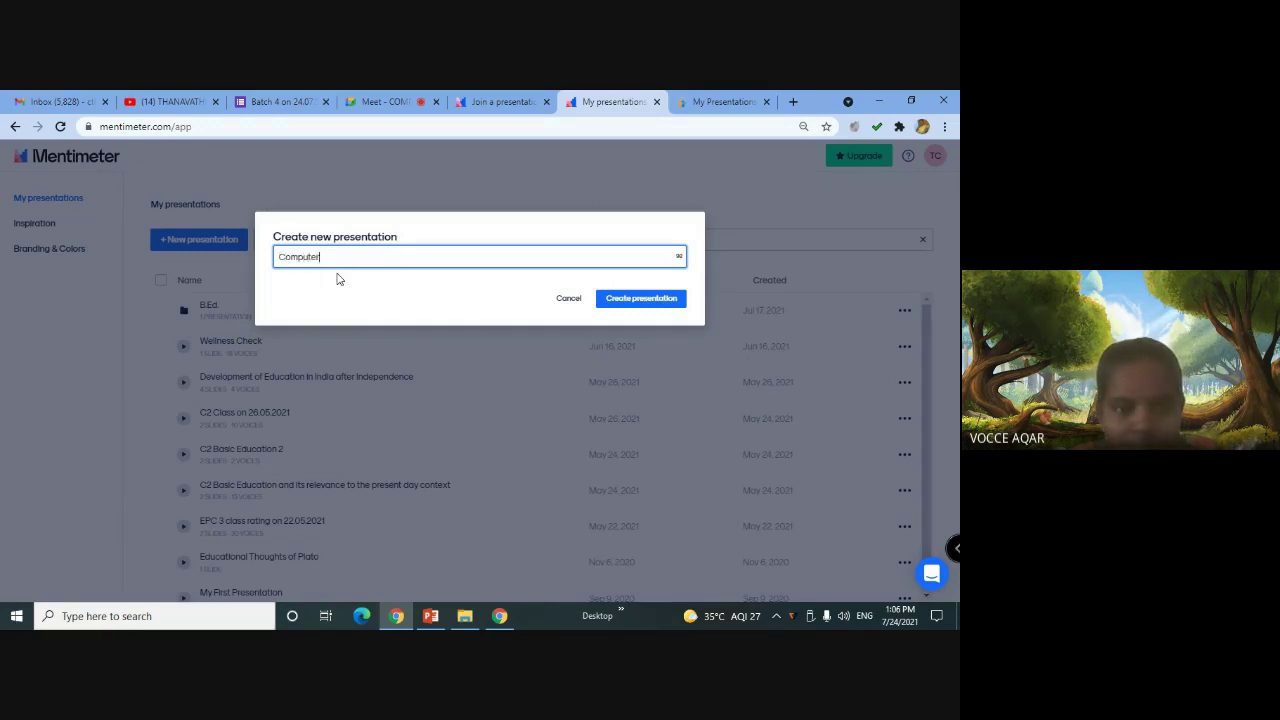
text( class on)
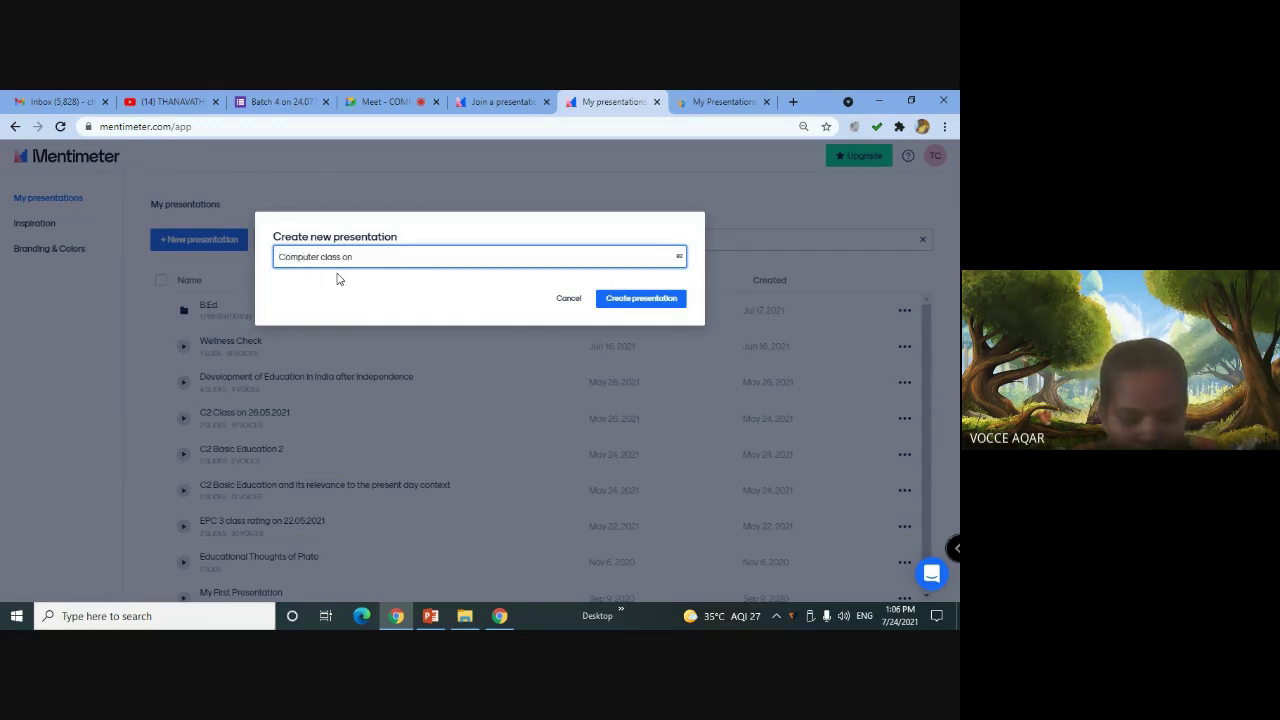
text( 24.07.0)
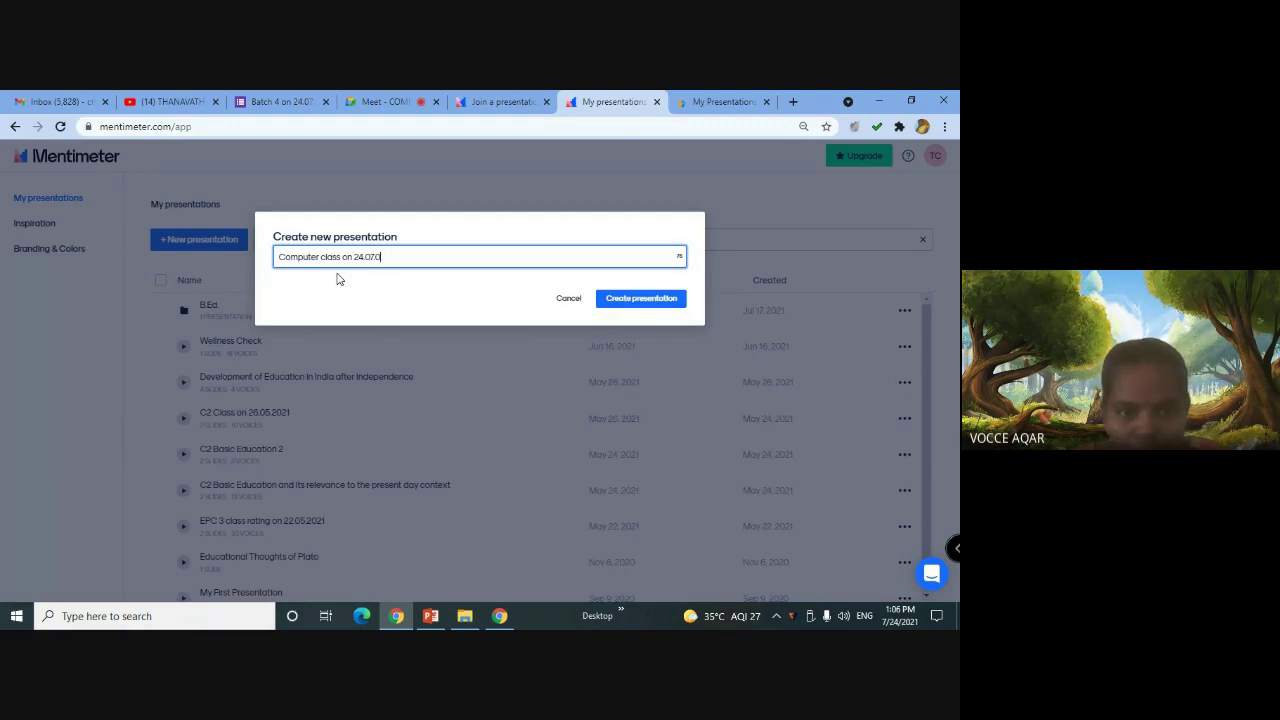
key(BackSpace)
text(2021)
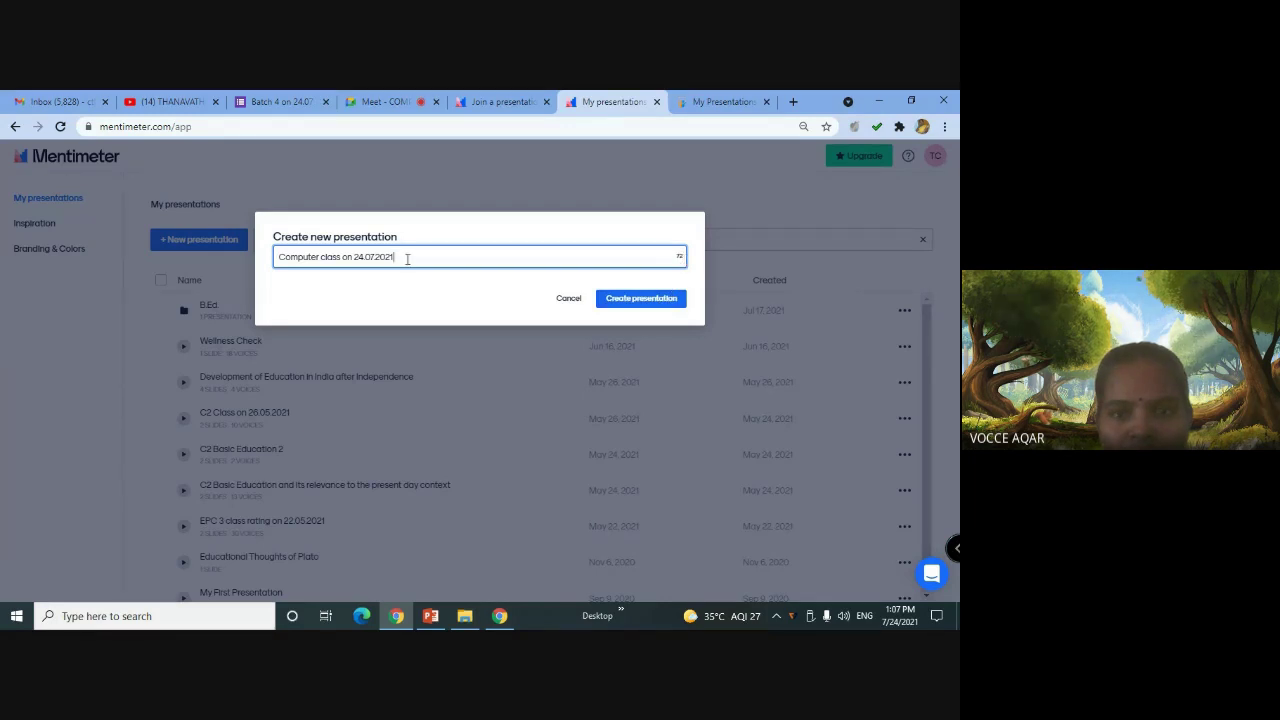
click(654, 308)
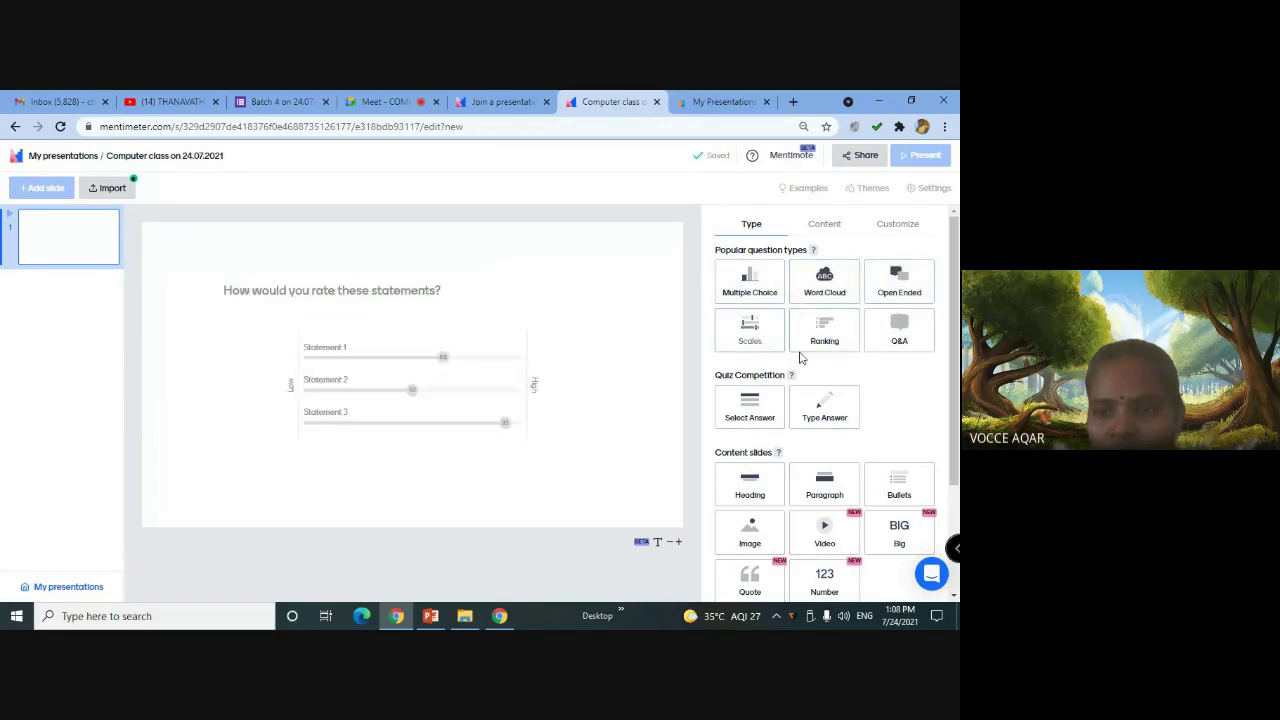
Make the first slide a Multiple Choice question reading "How are you feeling today?"
click(758, 289)
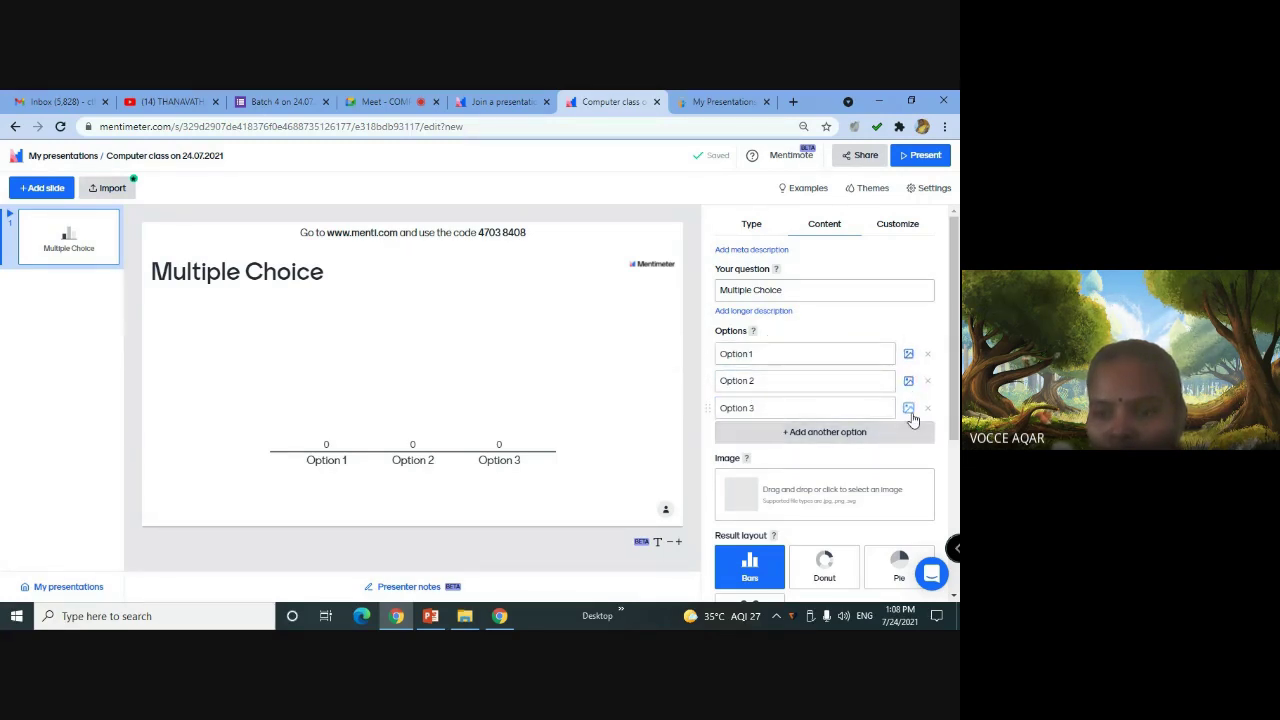
click(787, 288)
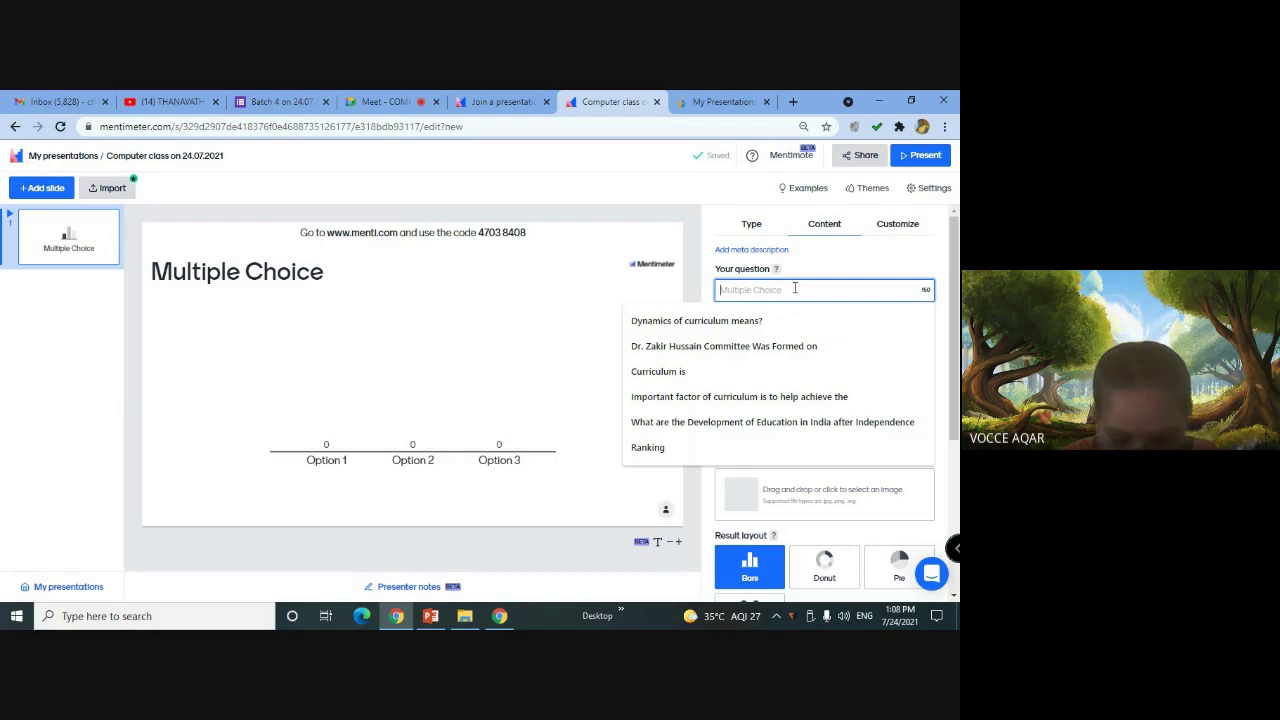
text(How are you)
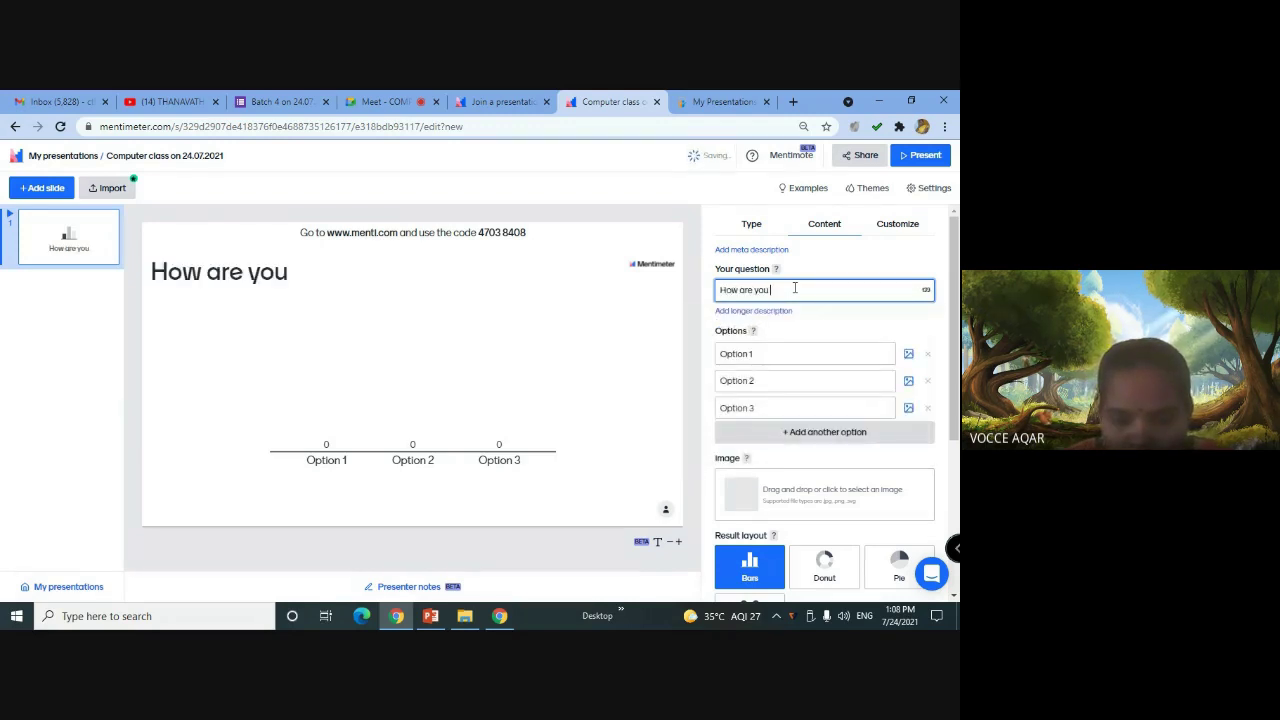
text( feeling)
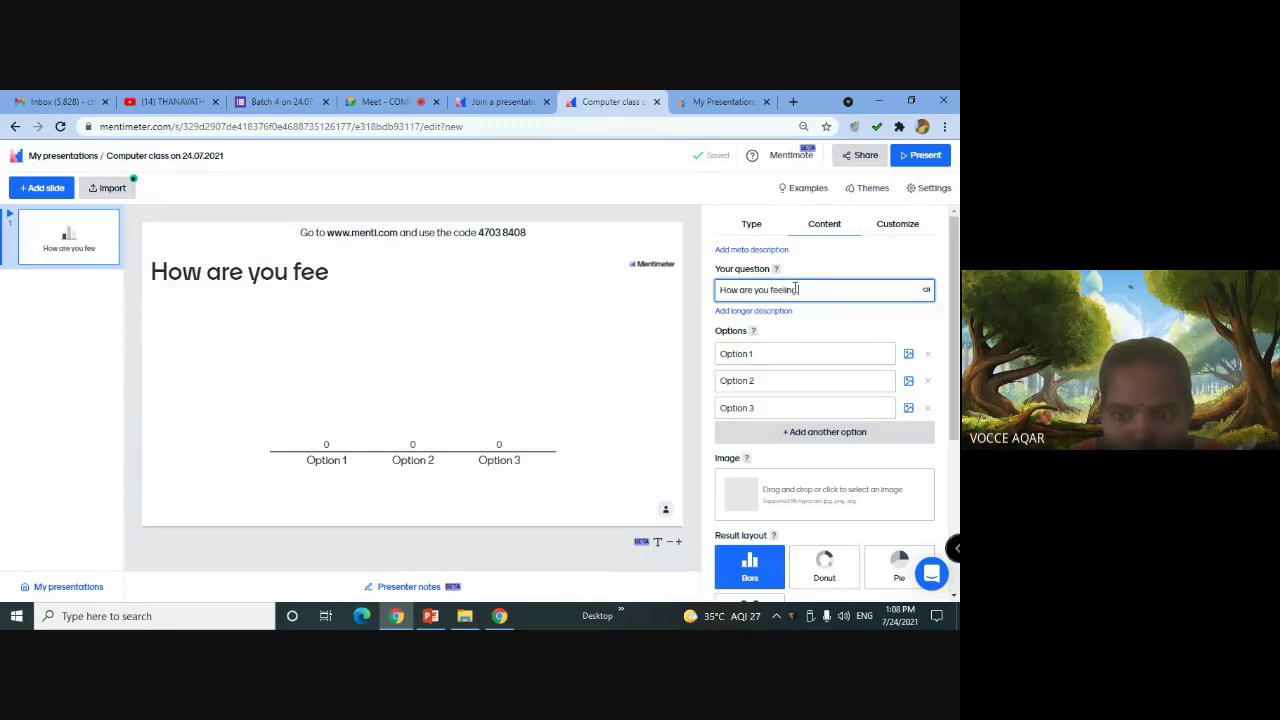
text( today?)
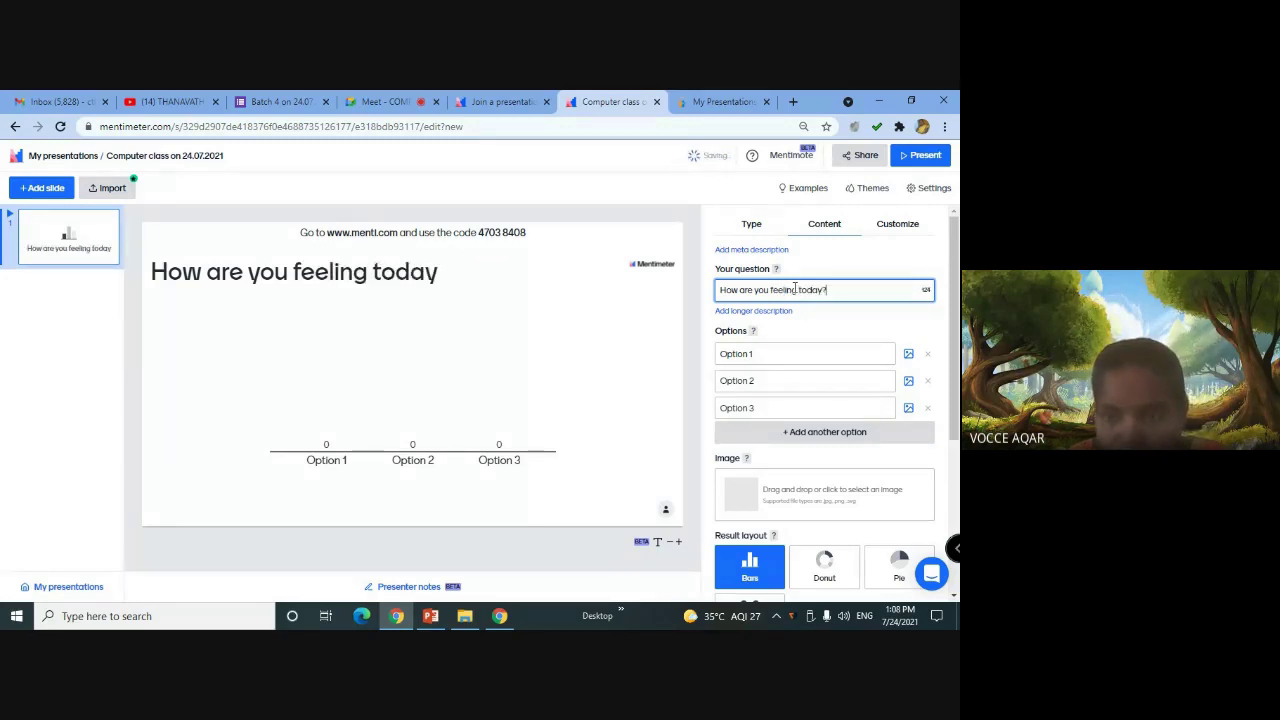
Fill in the three answer options as "I'm ok", "I'm Great" and "I'm Struggling"
click(759, 356)
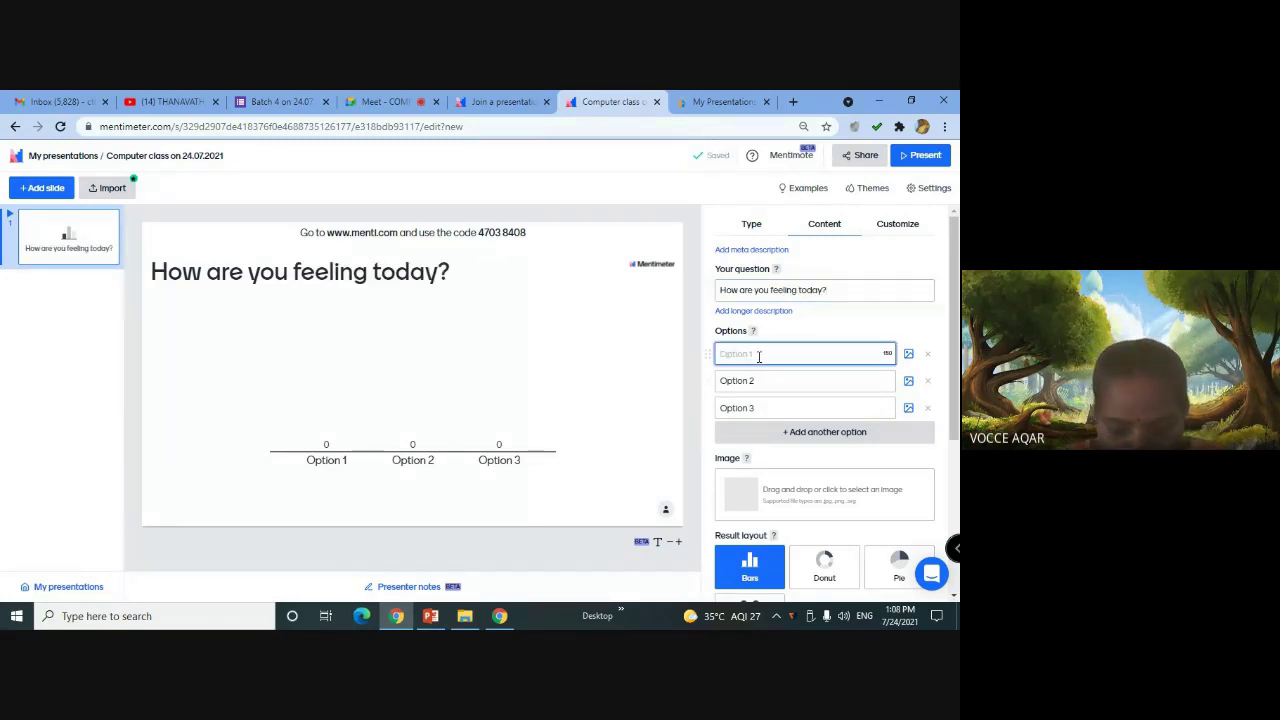
text(G)
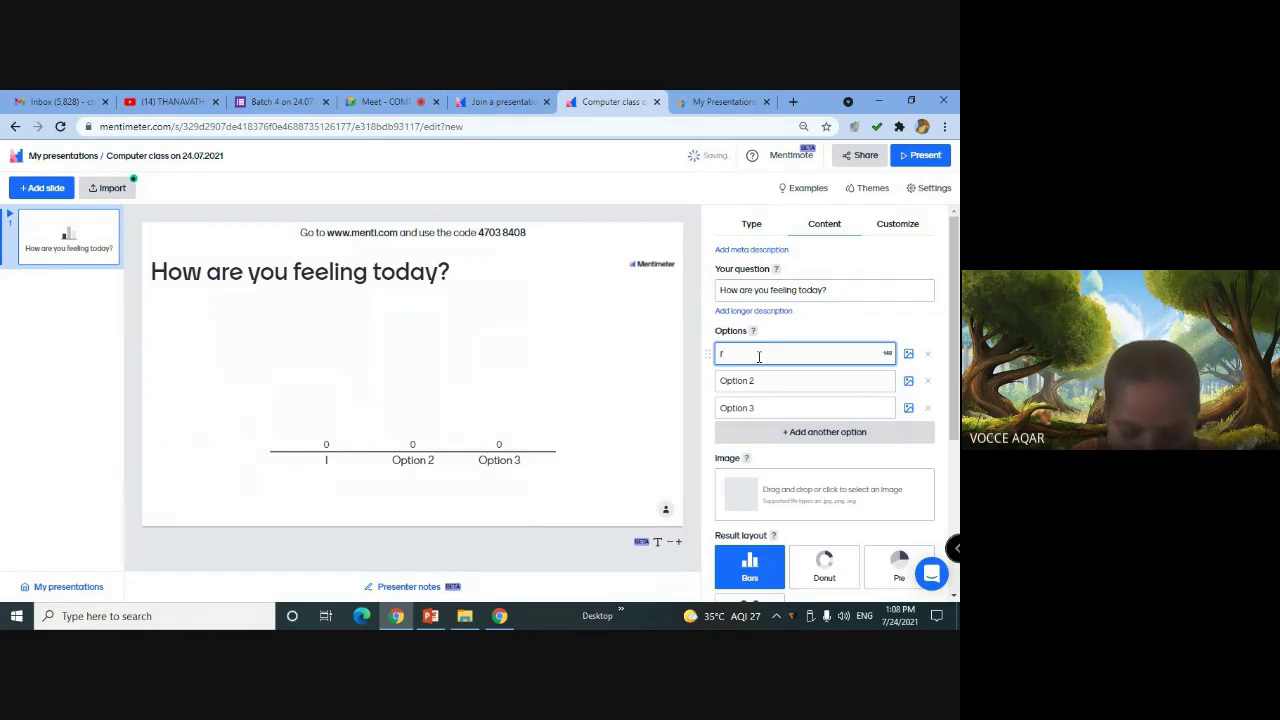
text( m ok)
click(743, 380)
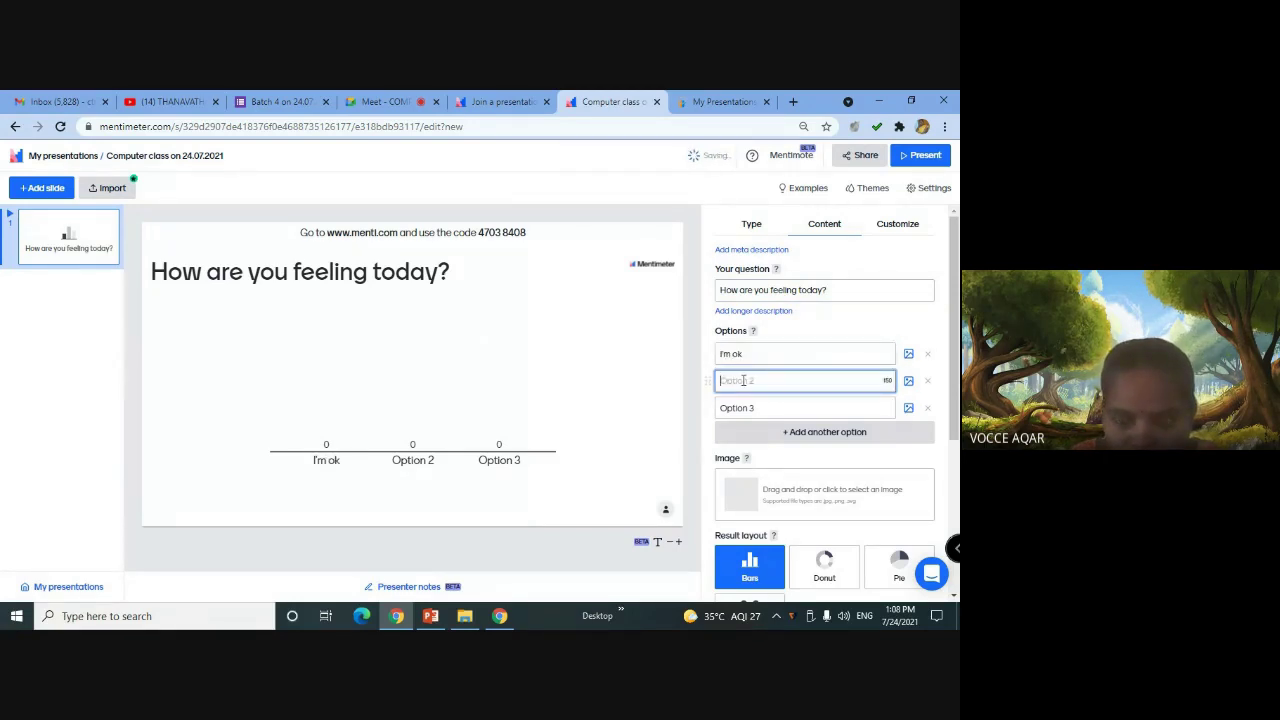
text(I)
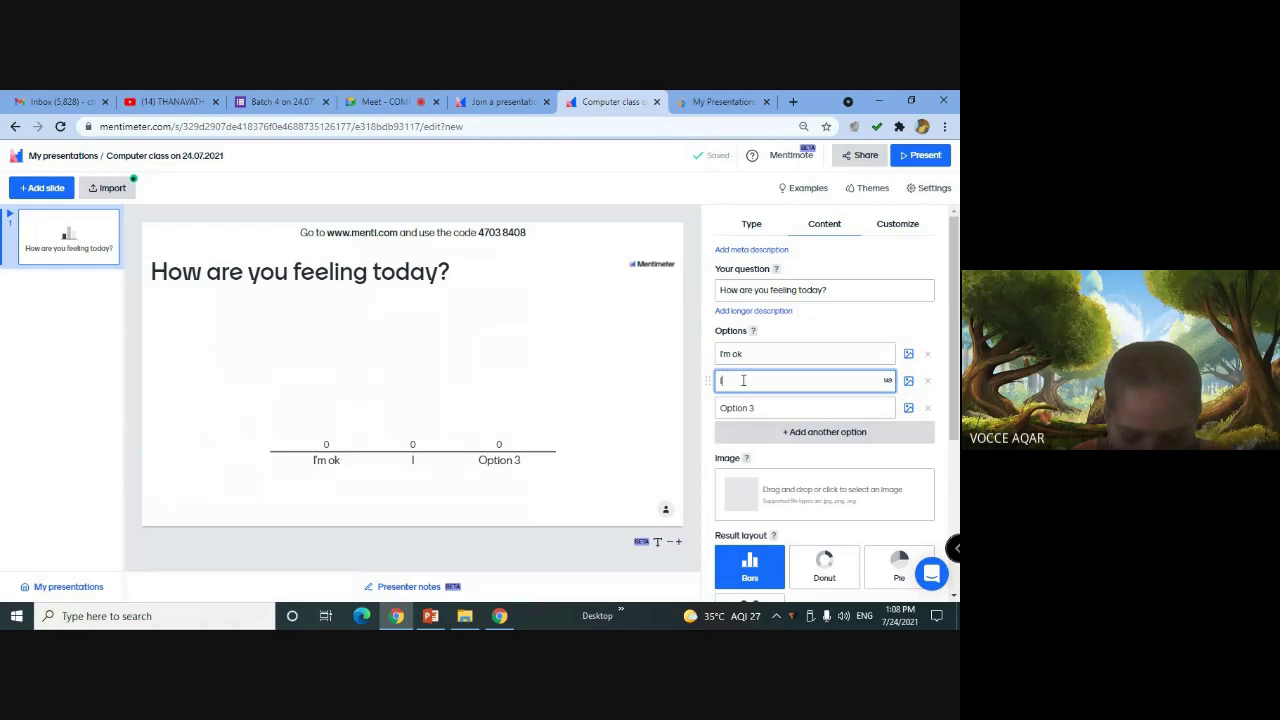
text('m )
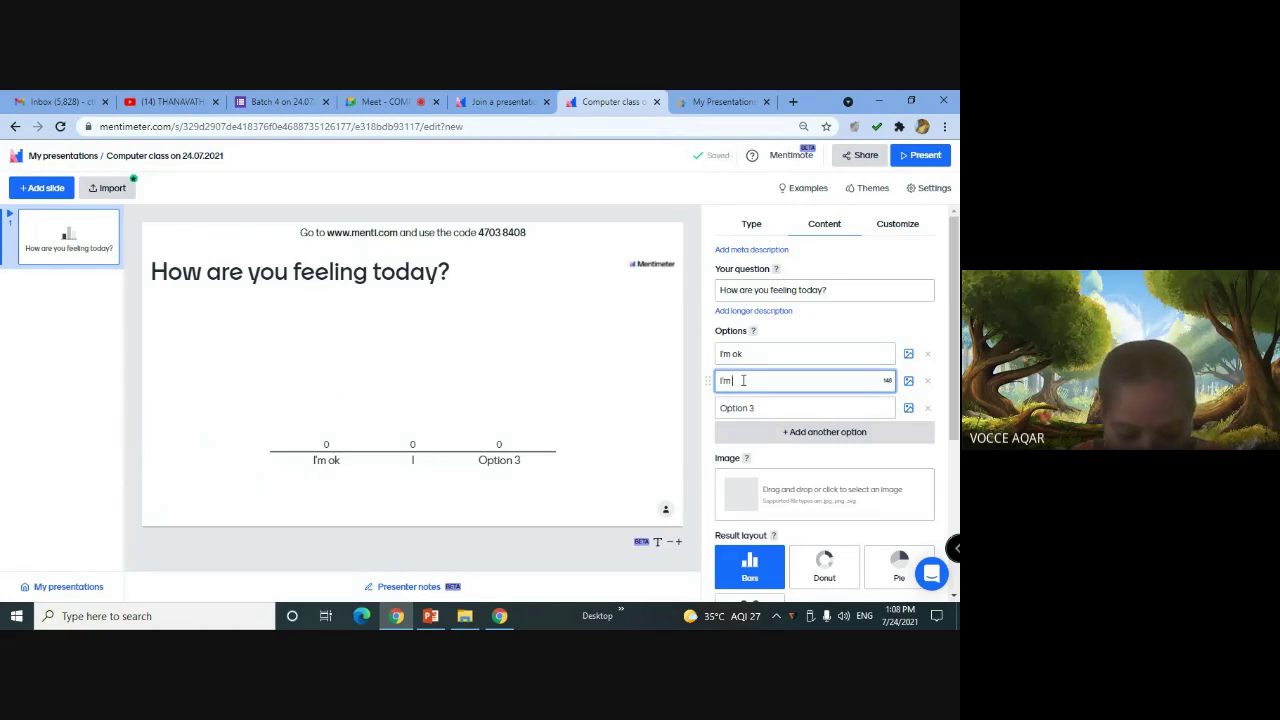
text(Great)
click(768, 410)
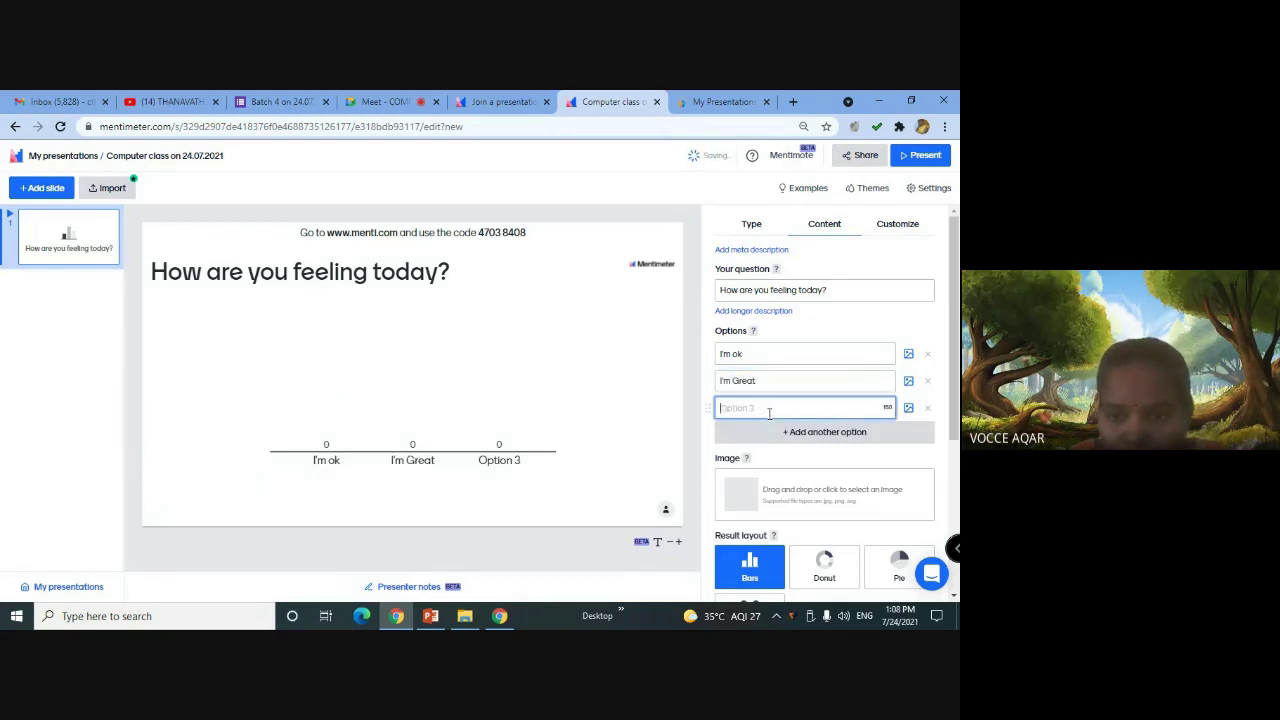
text(I'm Strugglin)
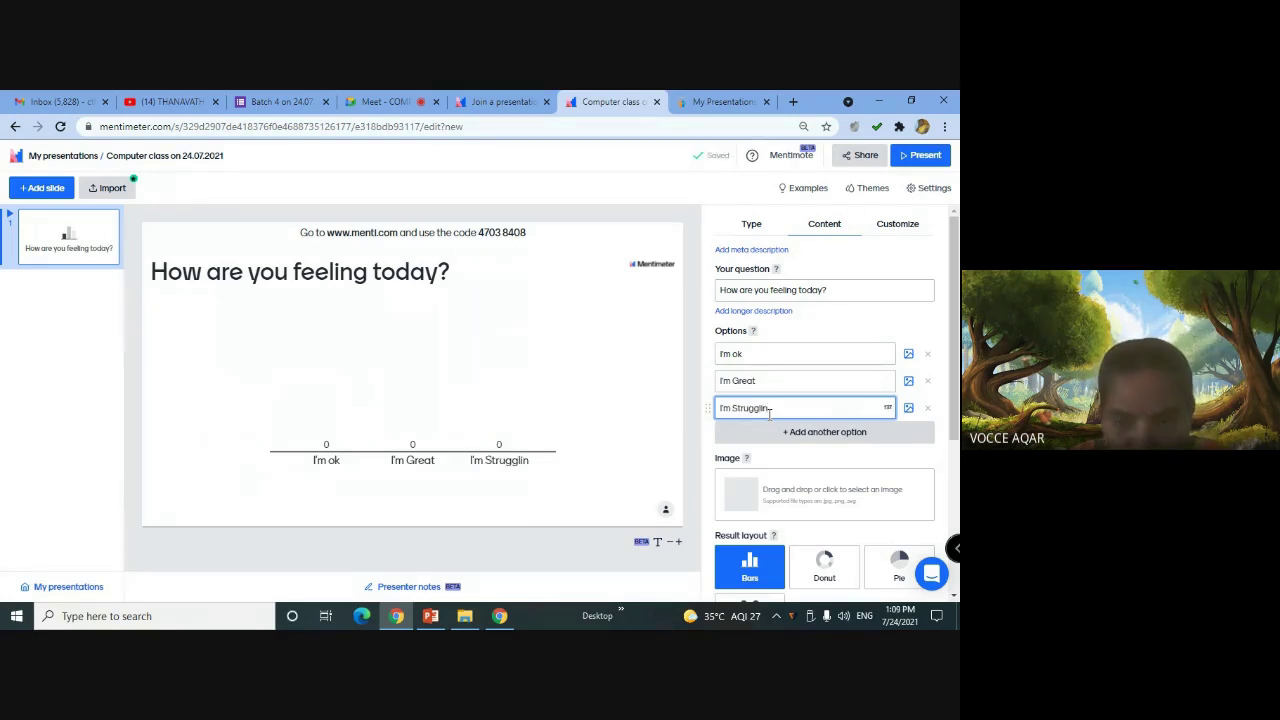
text(g)
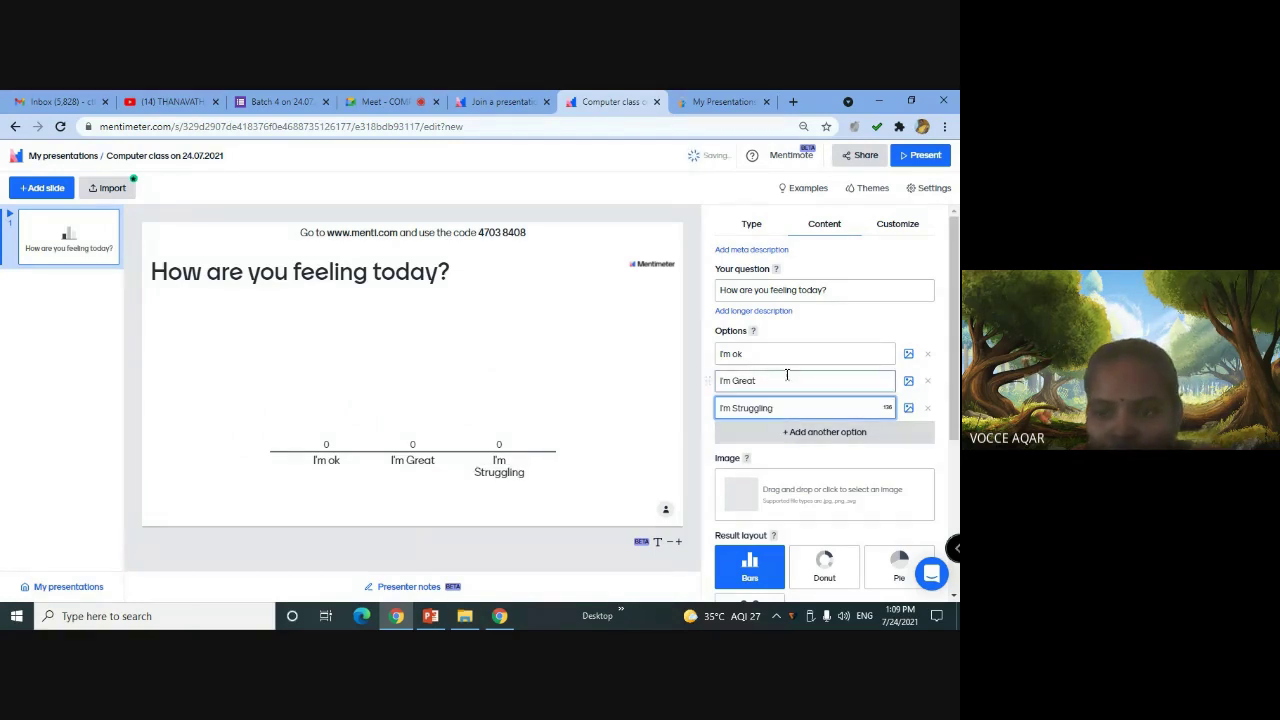
Add a fourth answer option reading "I'm Meh" to the multiple-choice question
click(808, 437)
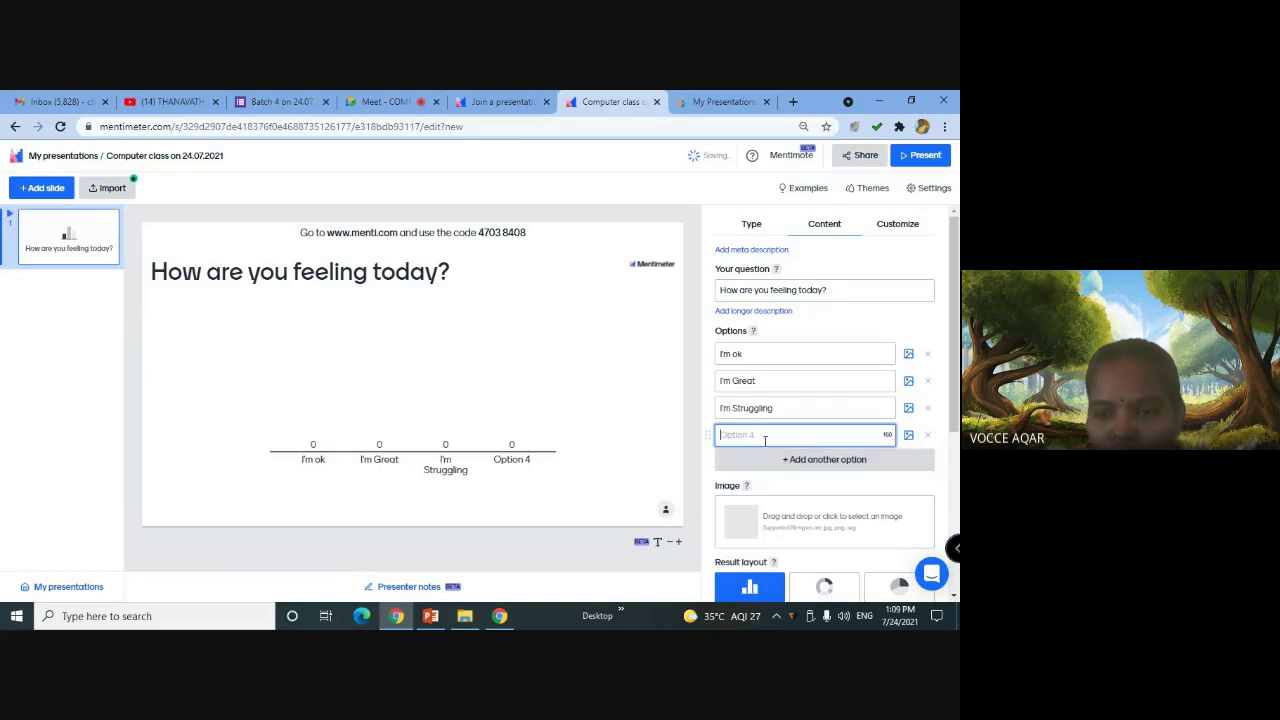
text(I)
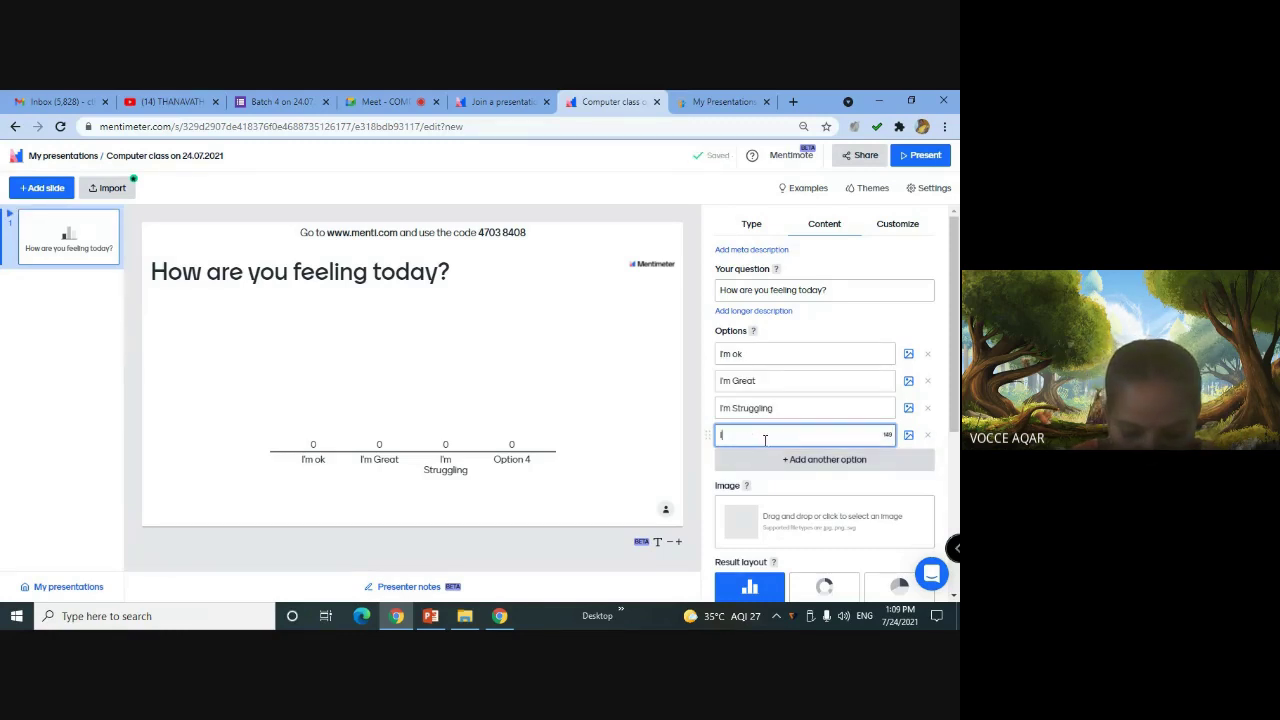
text('m Meh)
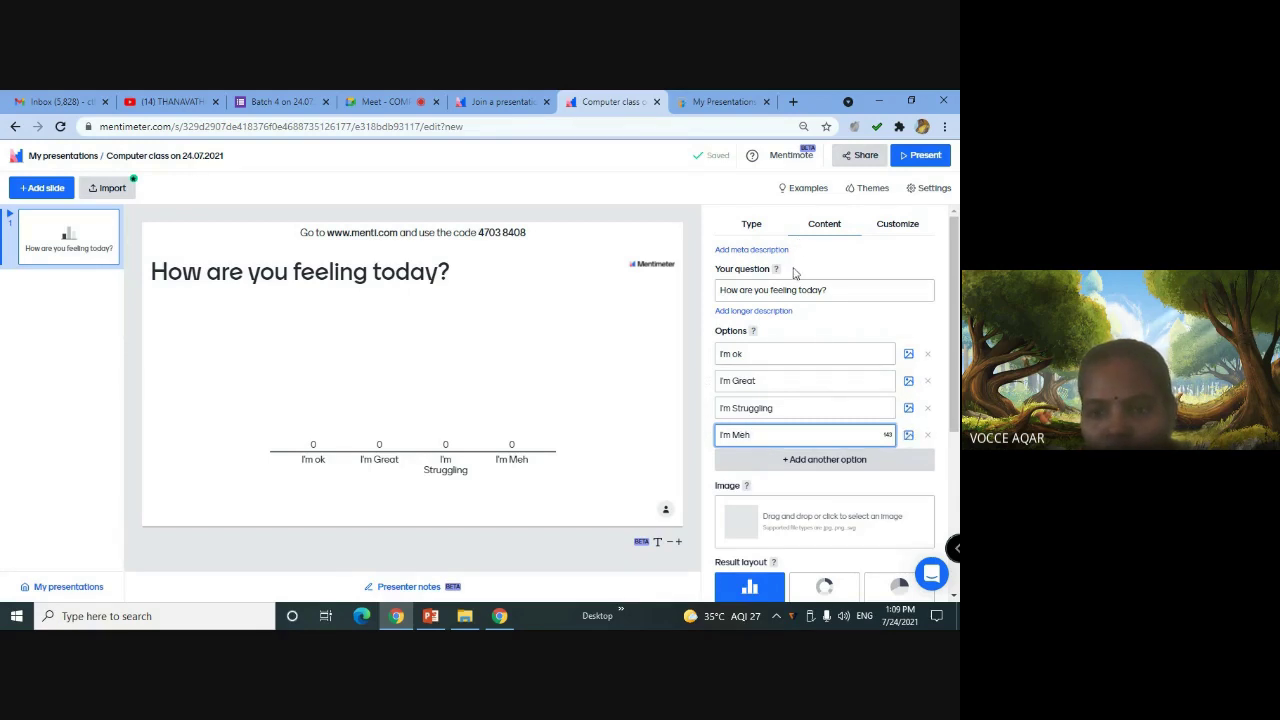
Go over the multiple-choice slide's answer options, result layouts, extras and segmentation settings
click(716, 356)
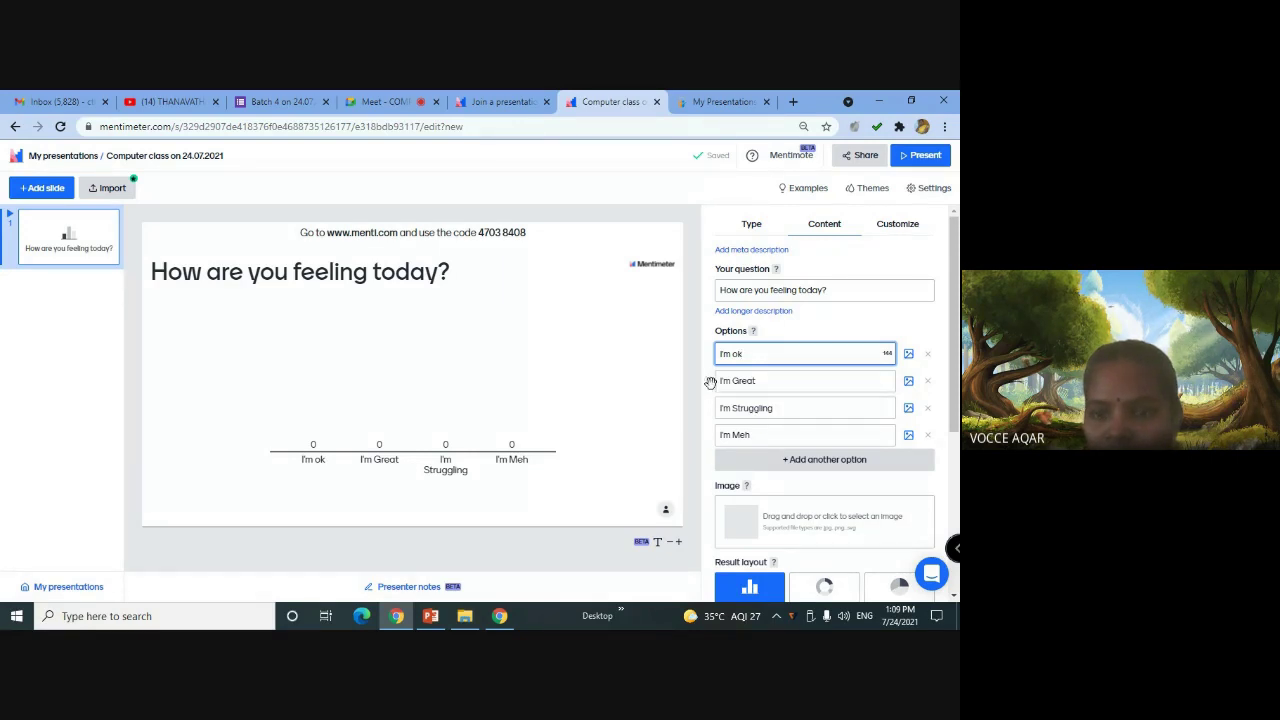
click(711, 381)
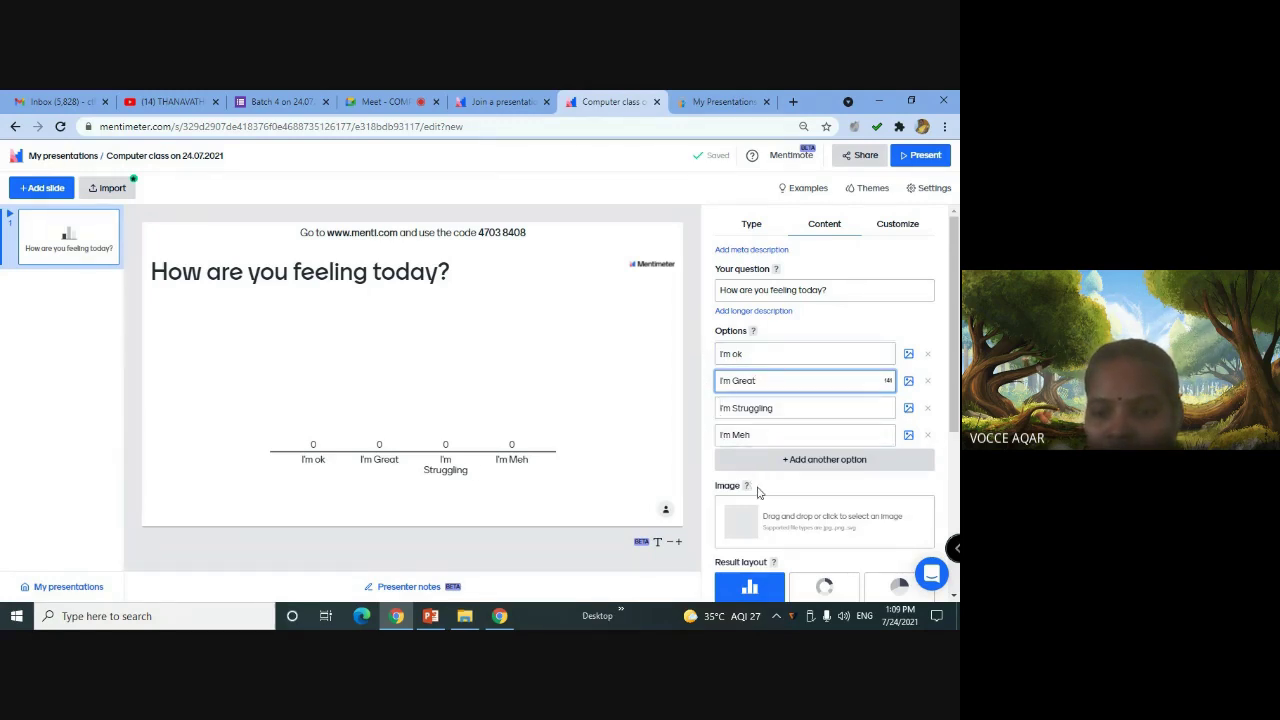
scroll(757, 491, down, 3)
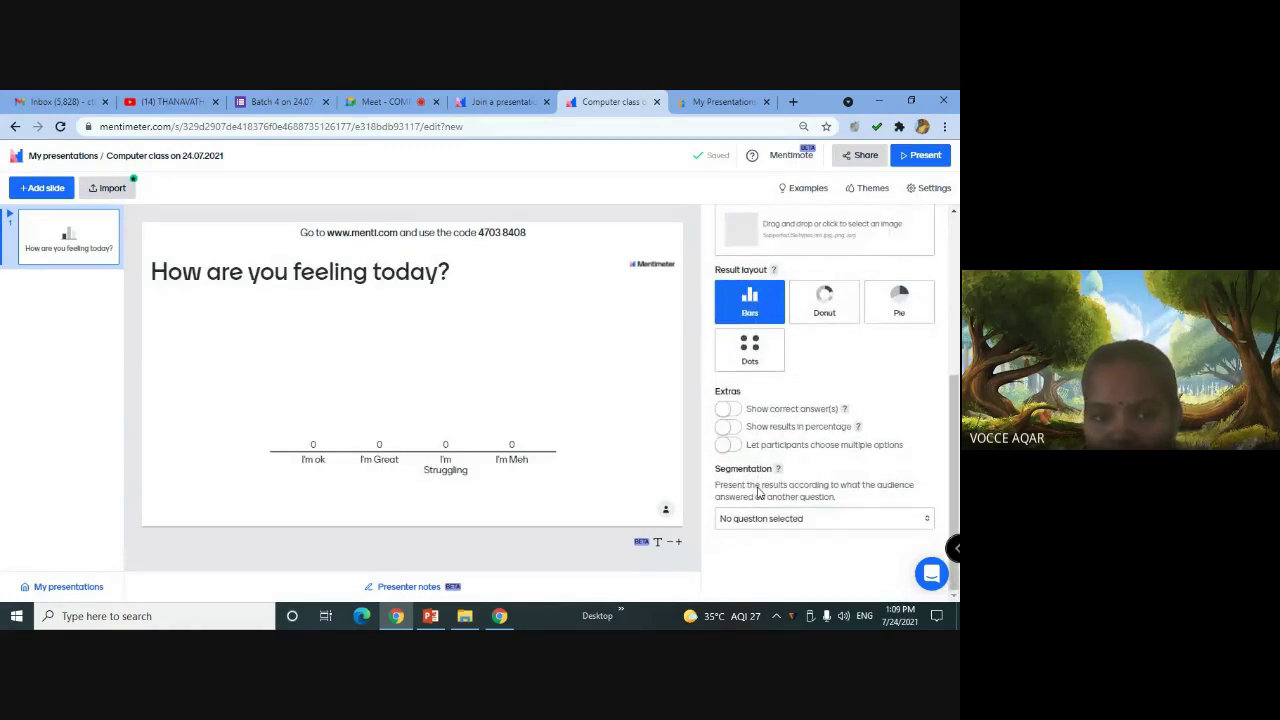
scroll(753, 398, up, 3)
scroll(753, 398, up, 1)
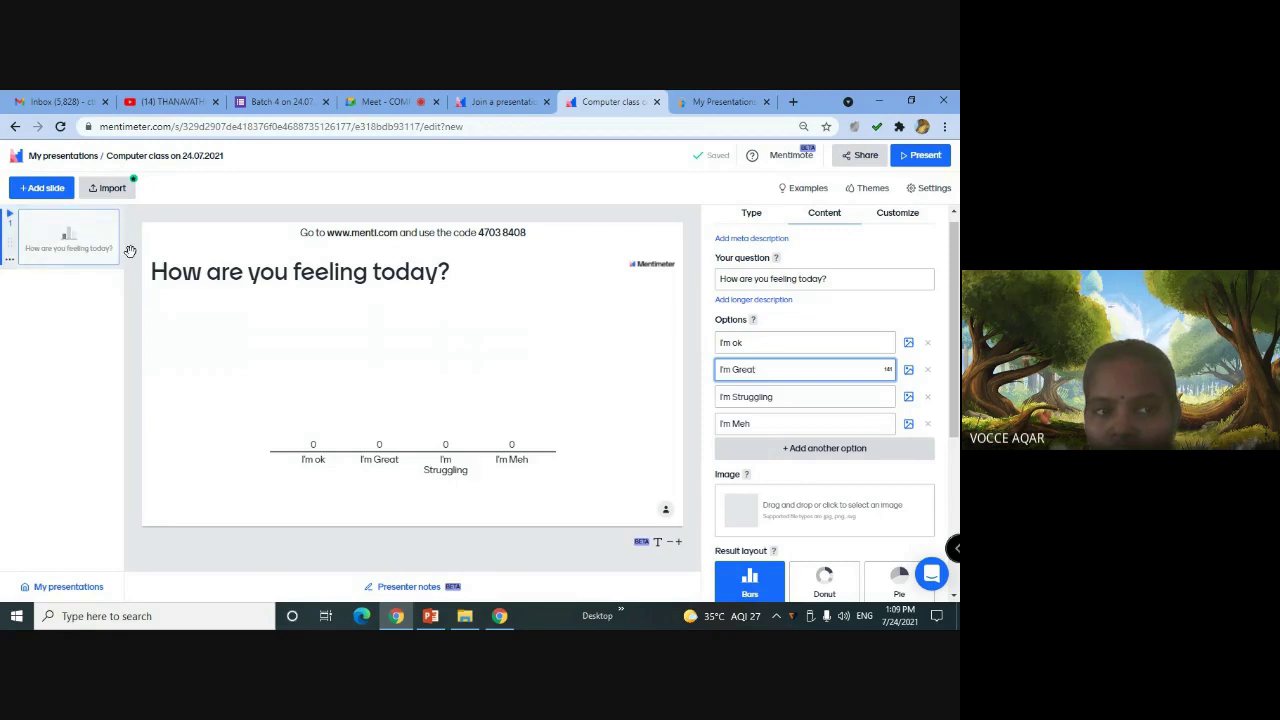
Add a second slide of the Word Cloud type and go over its question and entries-per-participant settings
click(42, 190)
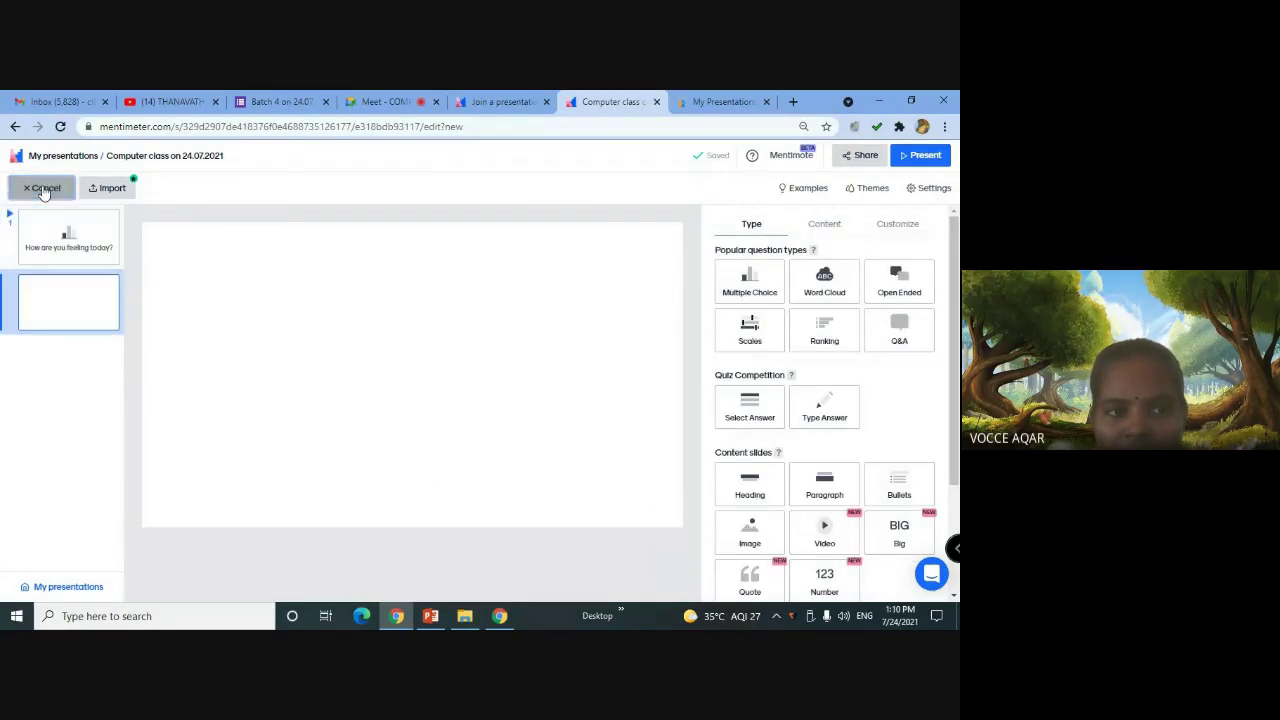
click(72, 329)
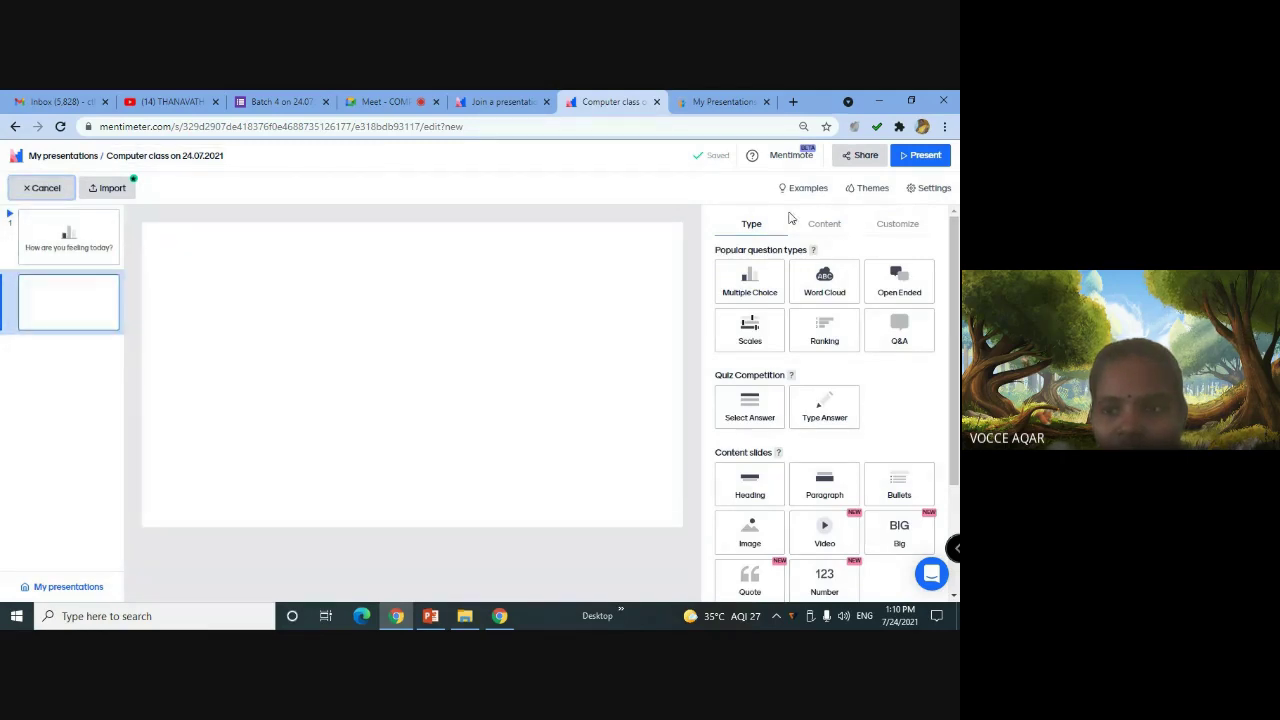
click(826, 288)
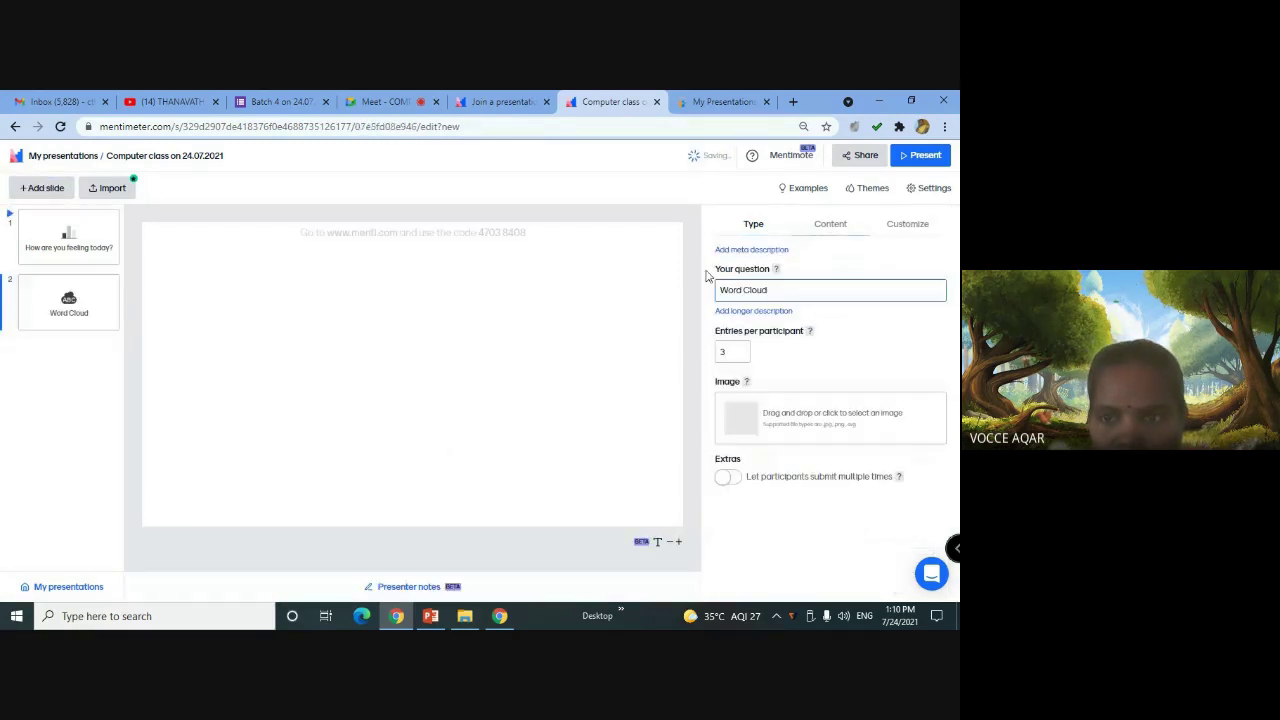
click(778, 291)
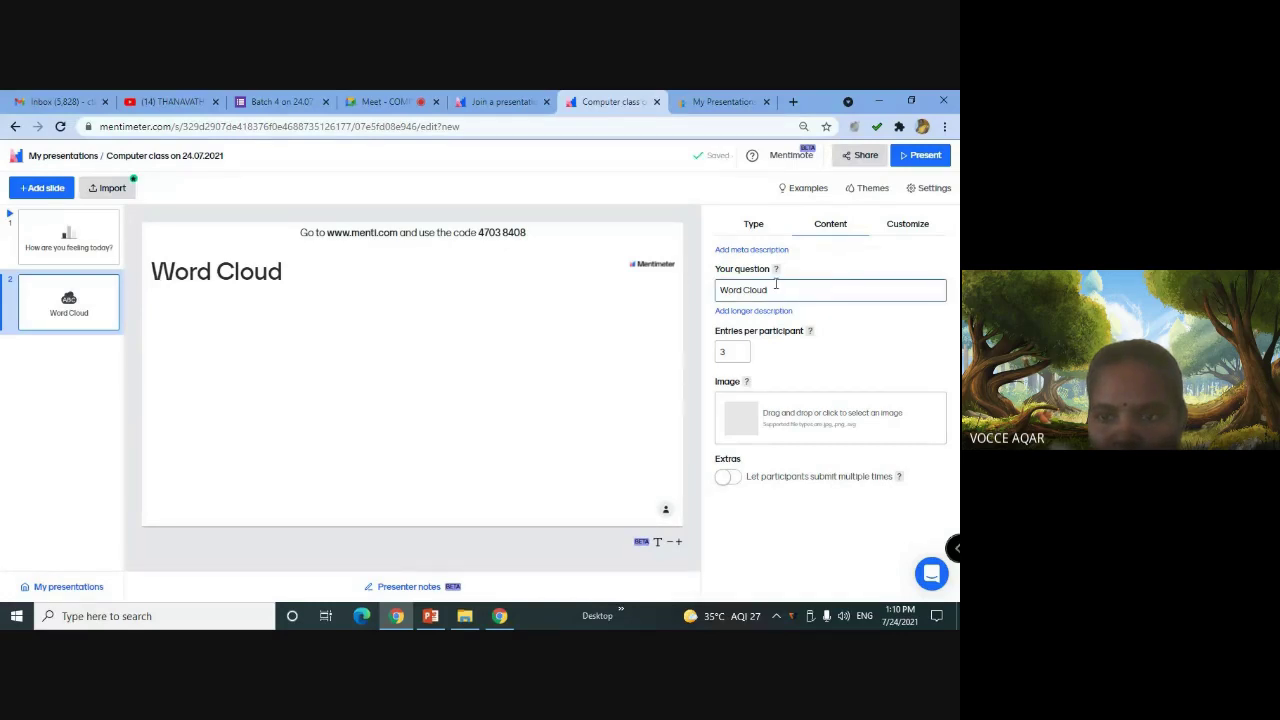
click(748, 352)
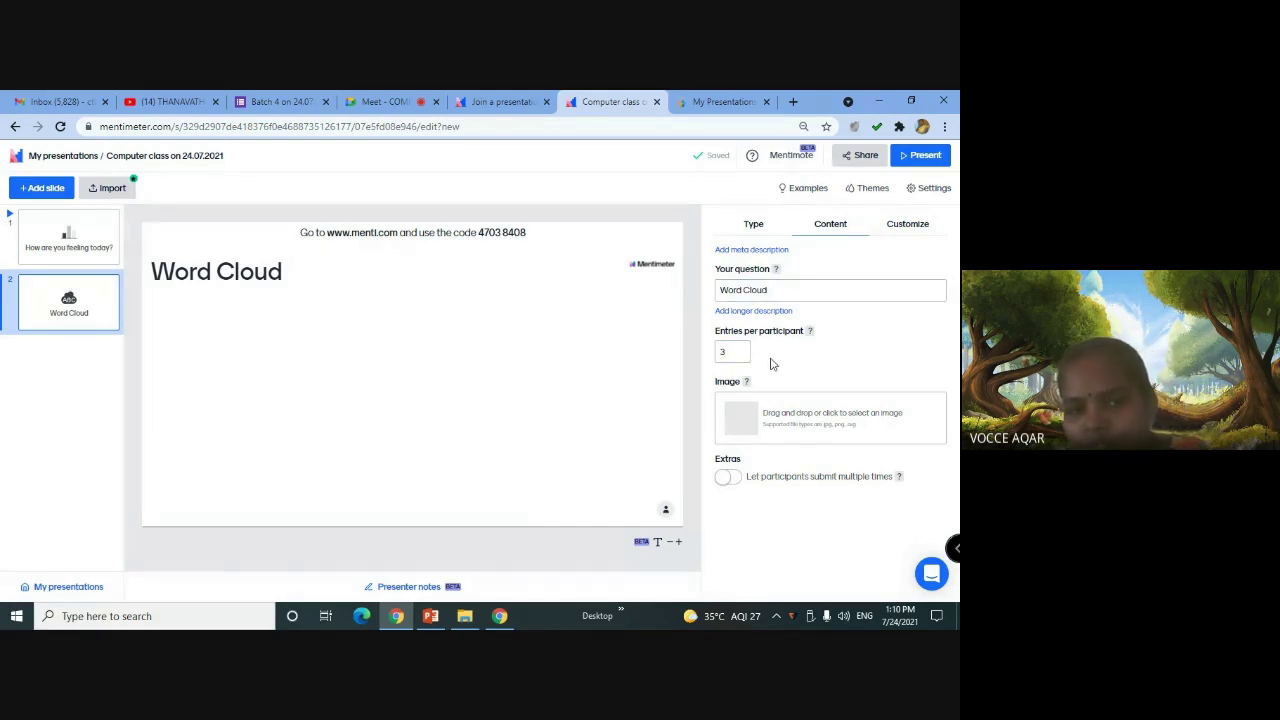
Replace the Word Cloud slide's question with "Write your expectations in two words from this class"
click(765, 285)
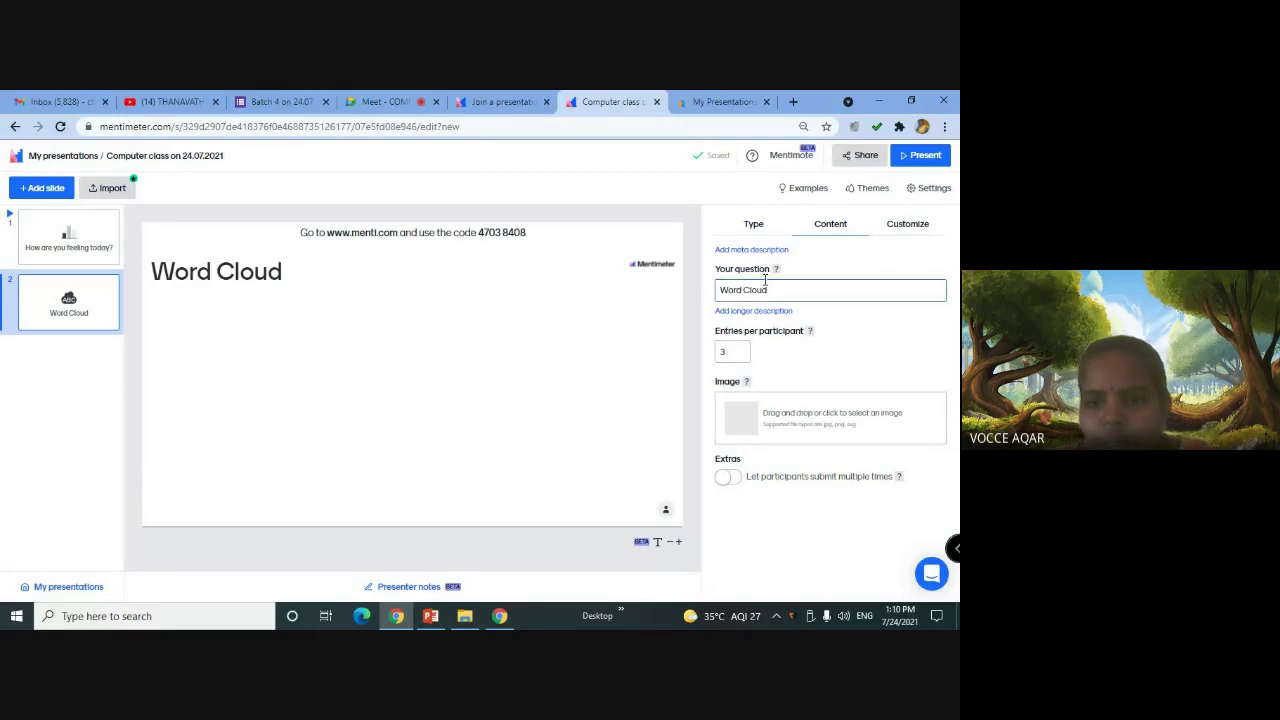
key(ctrl+a)
key(BackSpace)
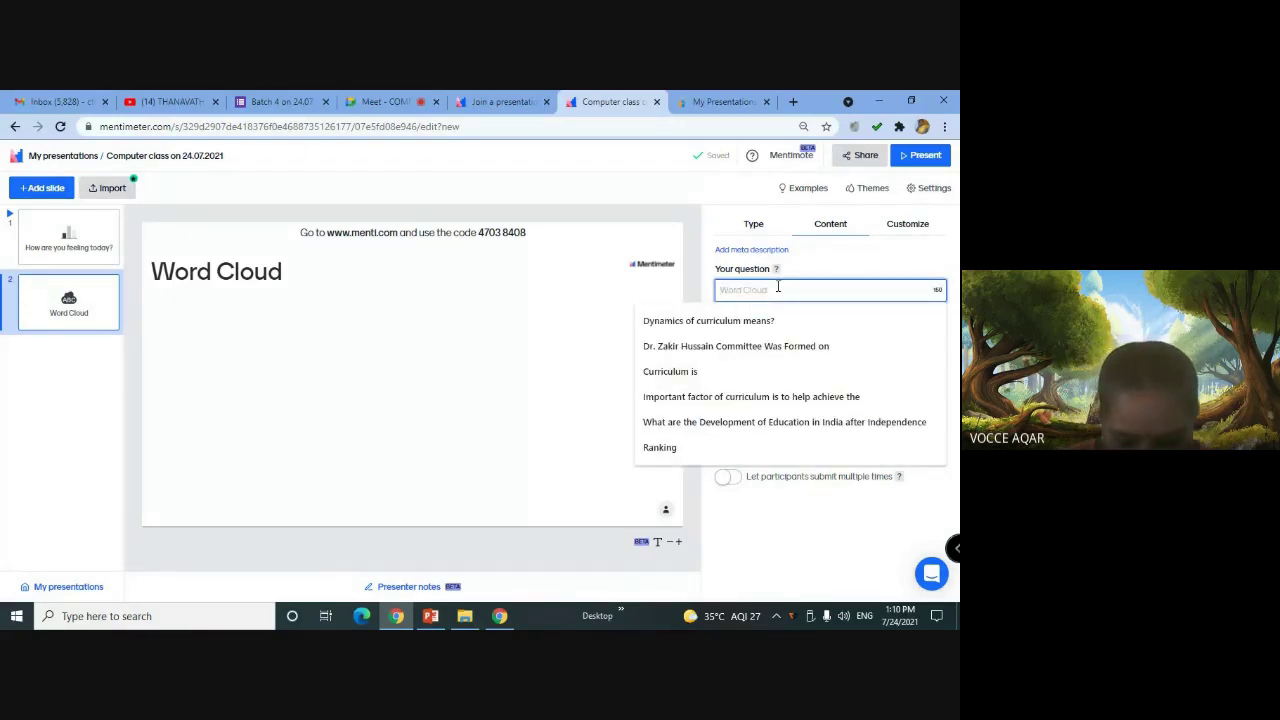
text(Write your expectations in t)
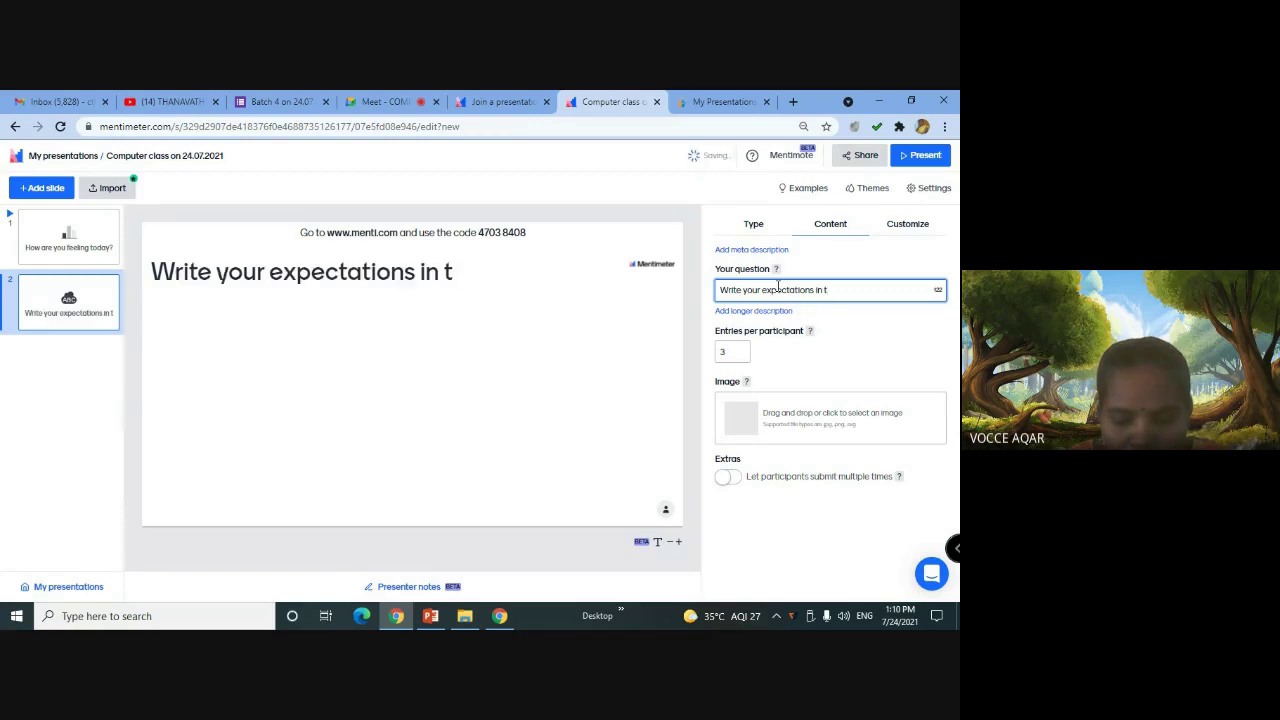
text(wo words from this s)
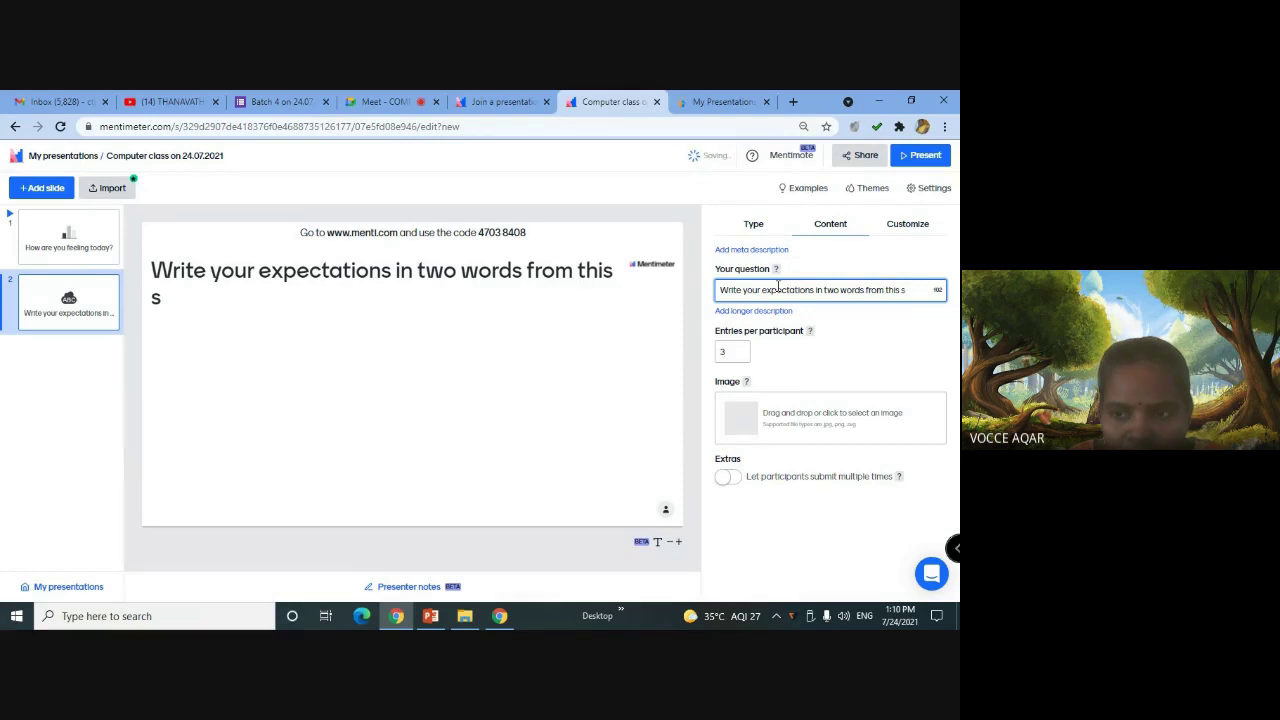
key(BackSpace)
text(class)
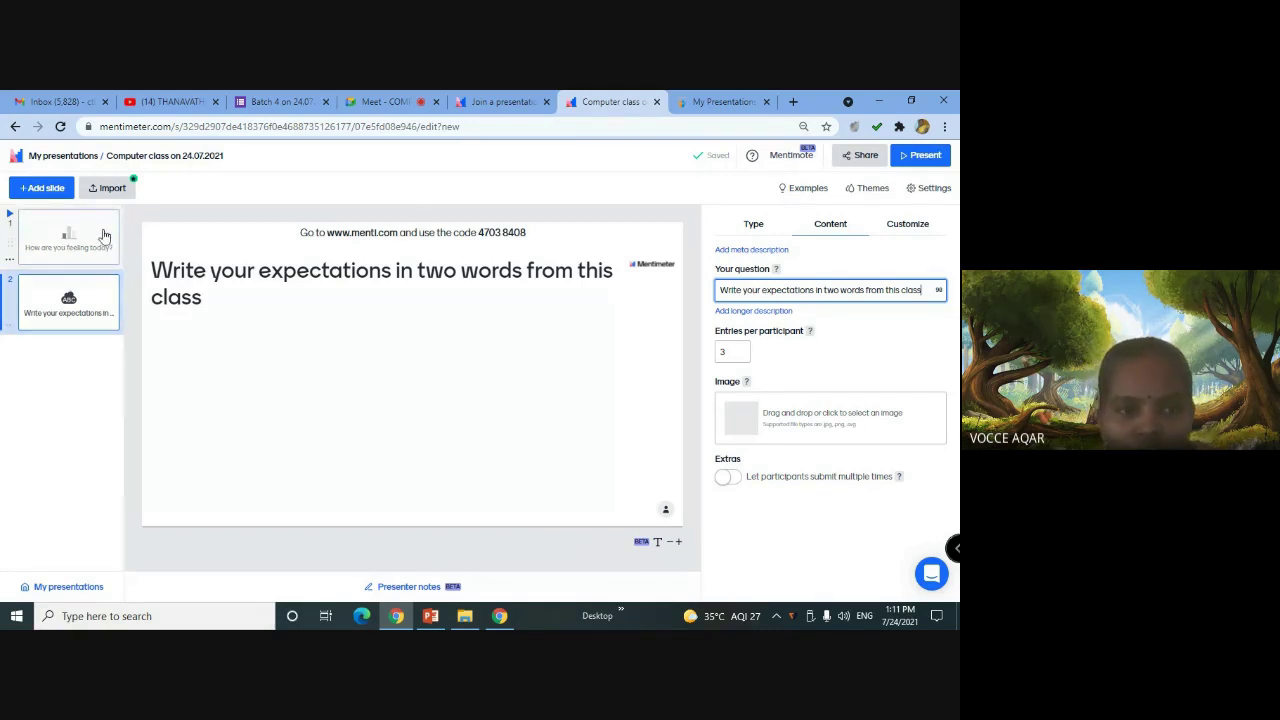
Look through the available slide types and add a third slide of the Select Answer quiz type
click(46, 190)
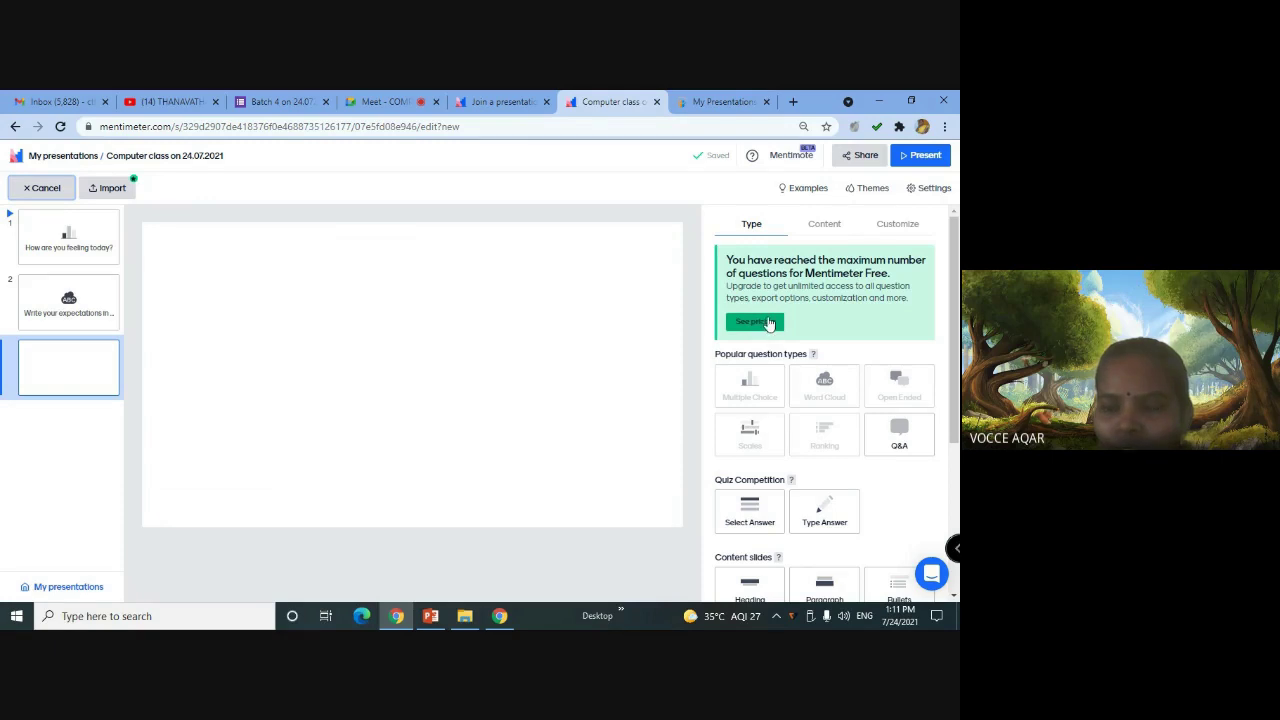
scroll(765, 400, down, 2)
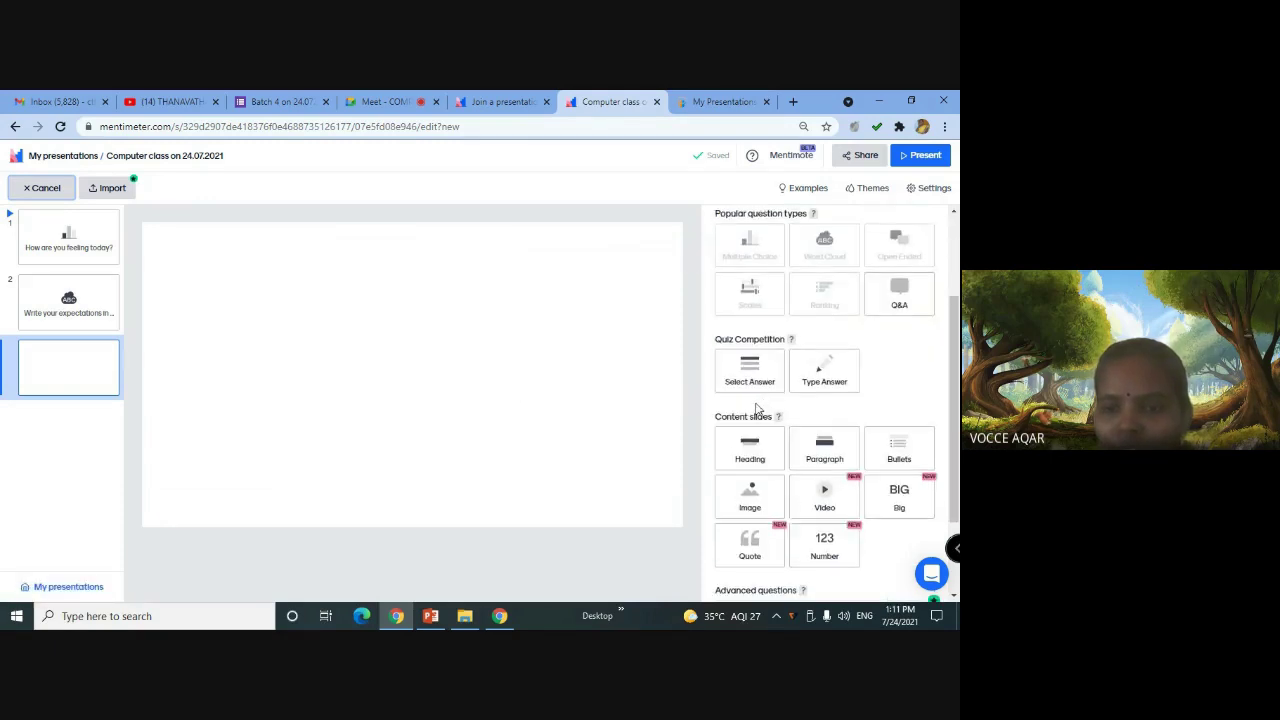
scroll(762, 408, down, 1)
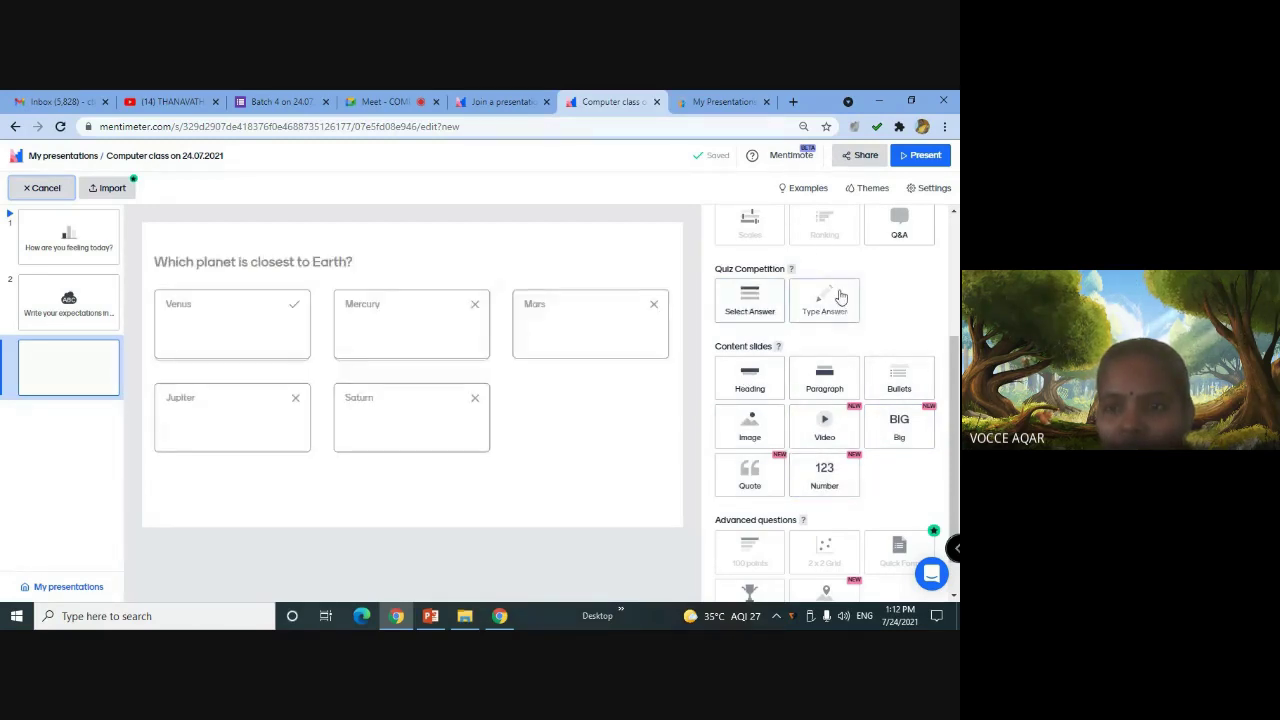
scroll(765, 380, down, 1)
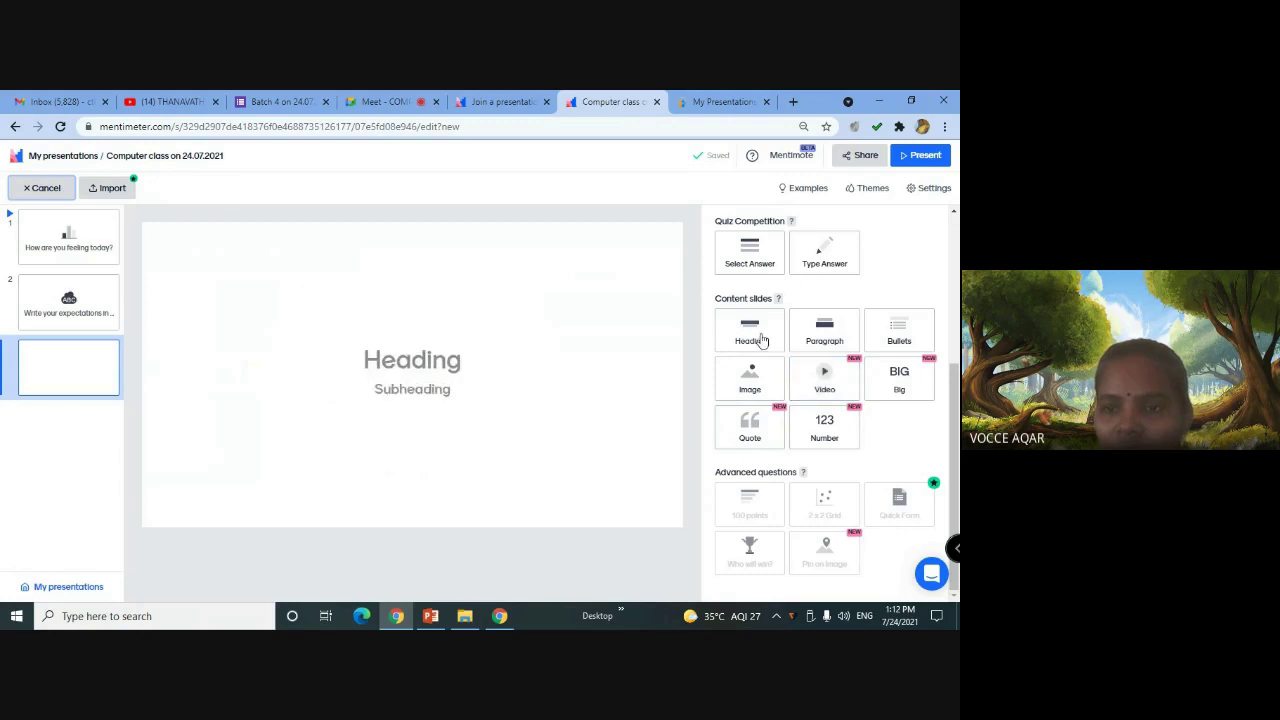
scroll(822, 332, up, 1)
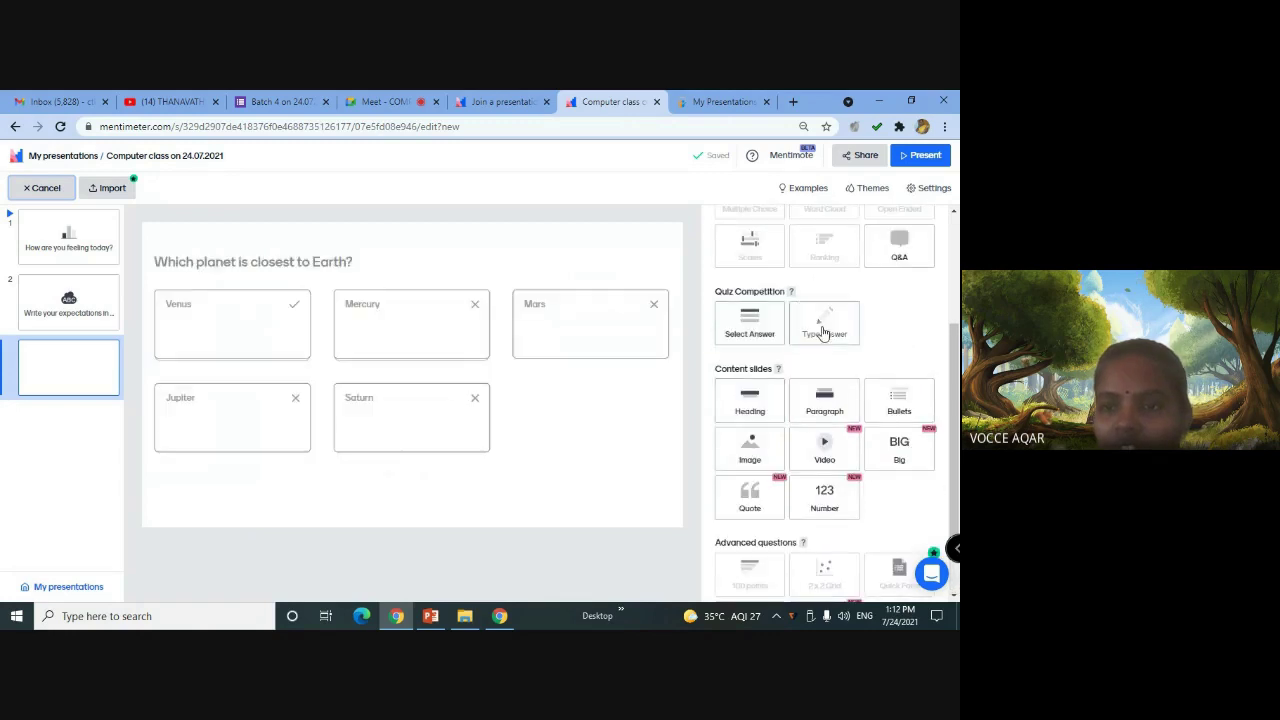
click(760, 334)
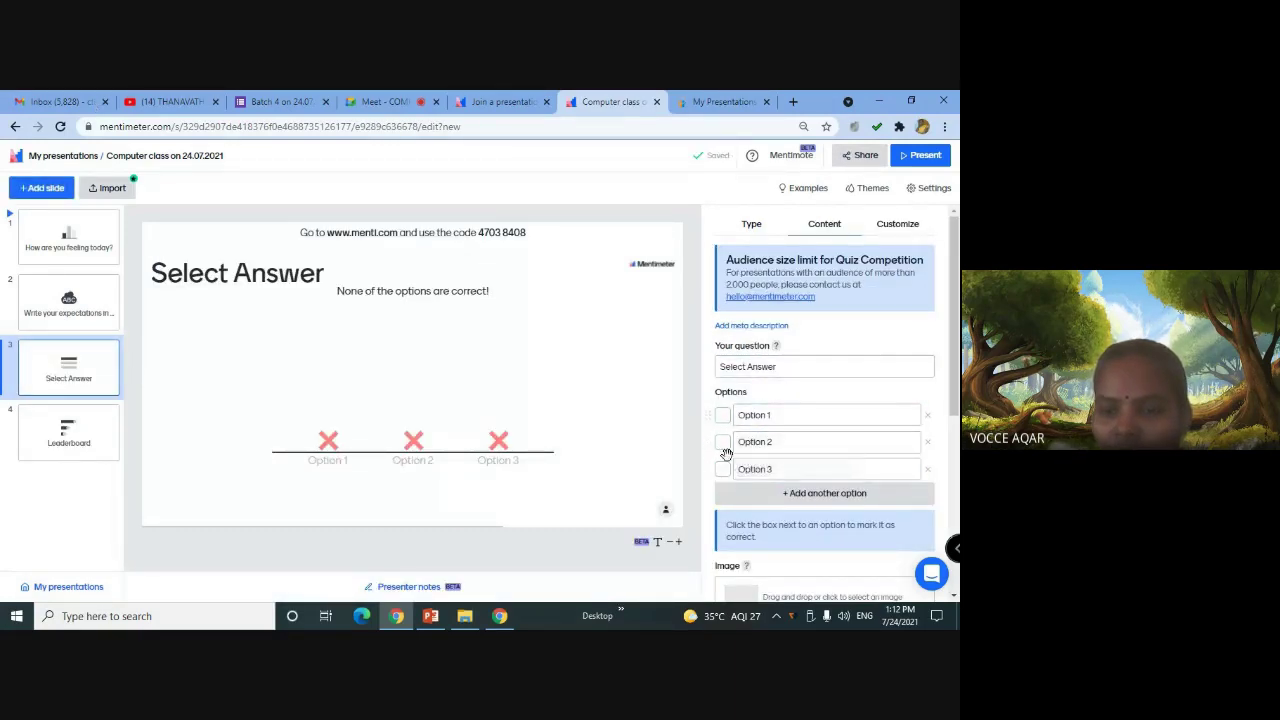
Set the Select Answer slide's question to "Mentimeter is used for interactive presentation"
click(790, 366)
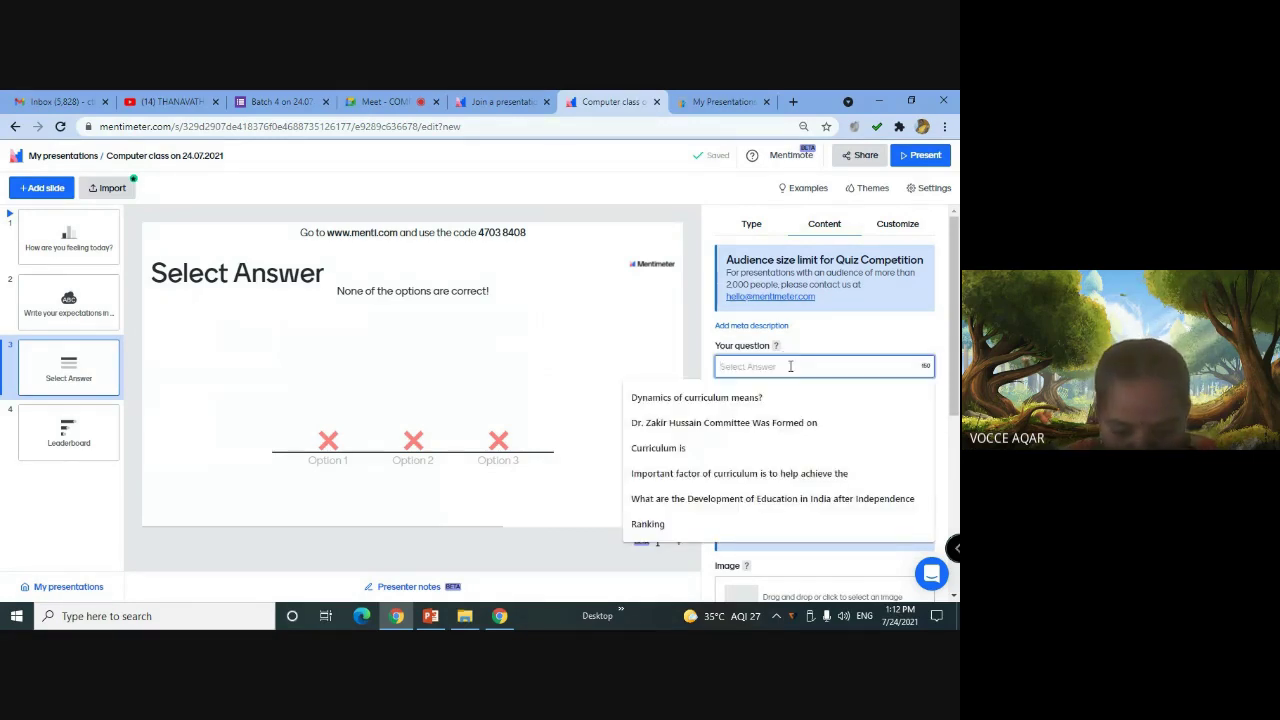
text(Mentimeter is used for interactive)
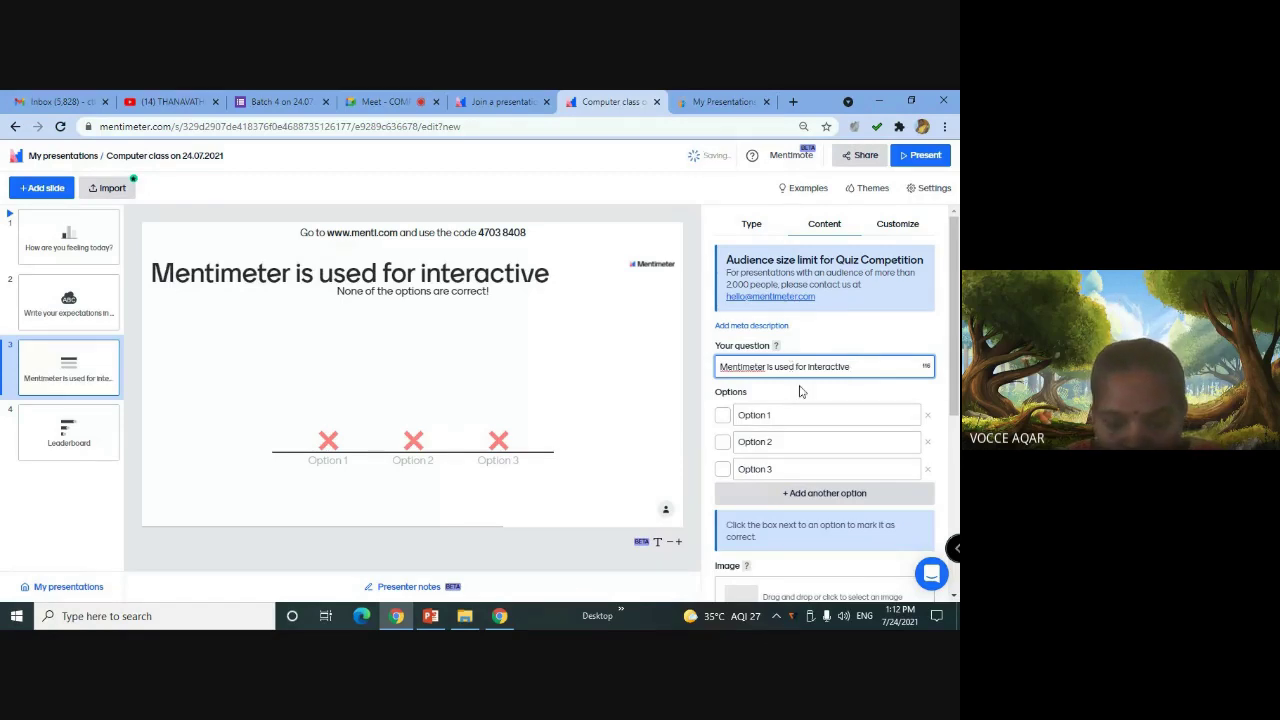
text(resent)
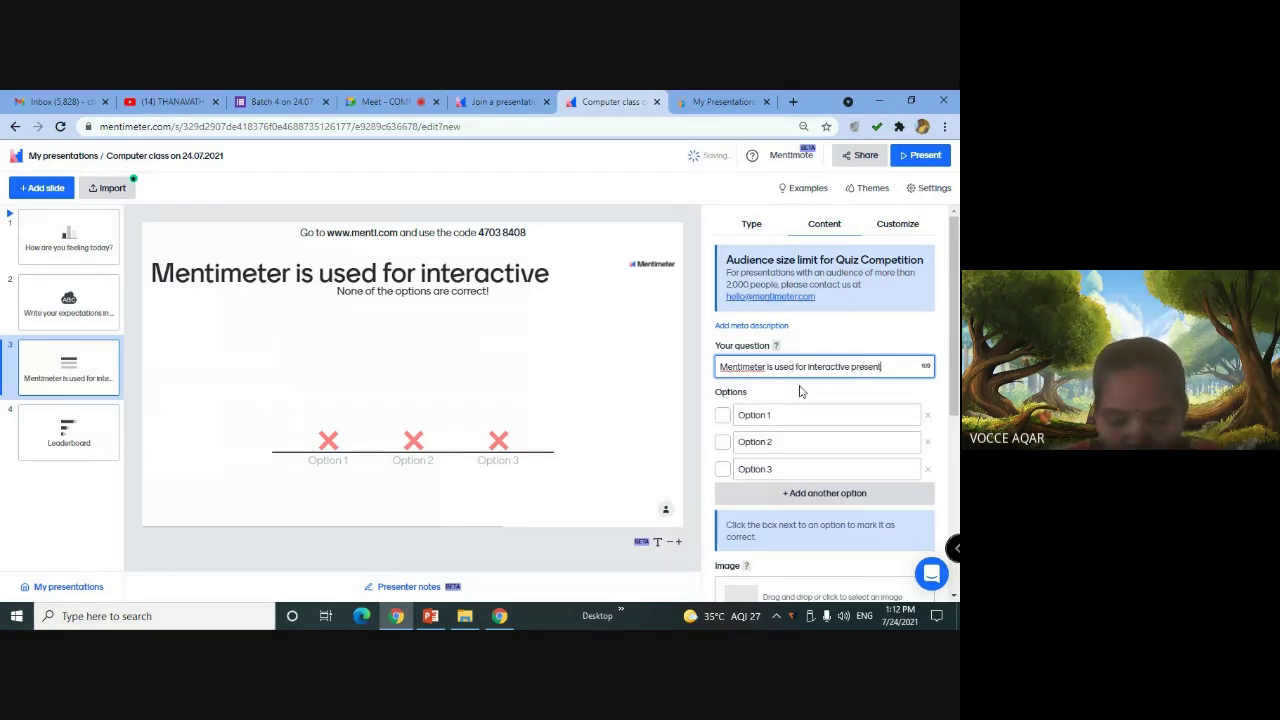
text(ation p)
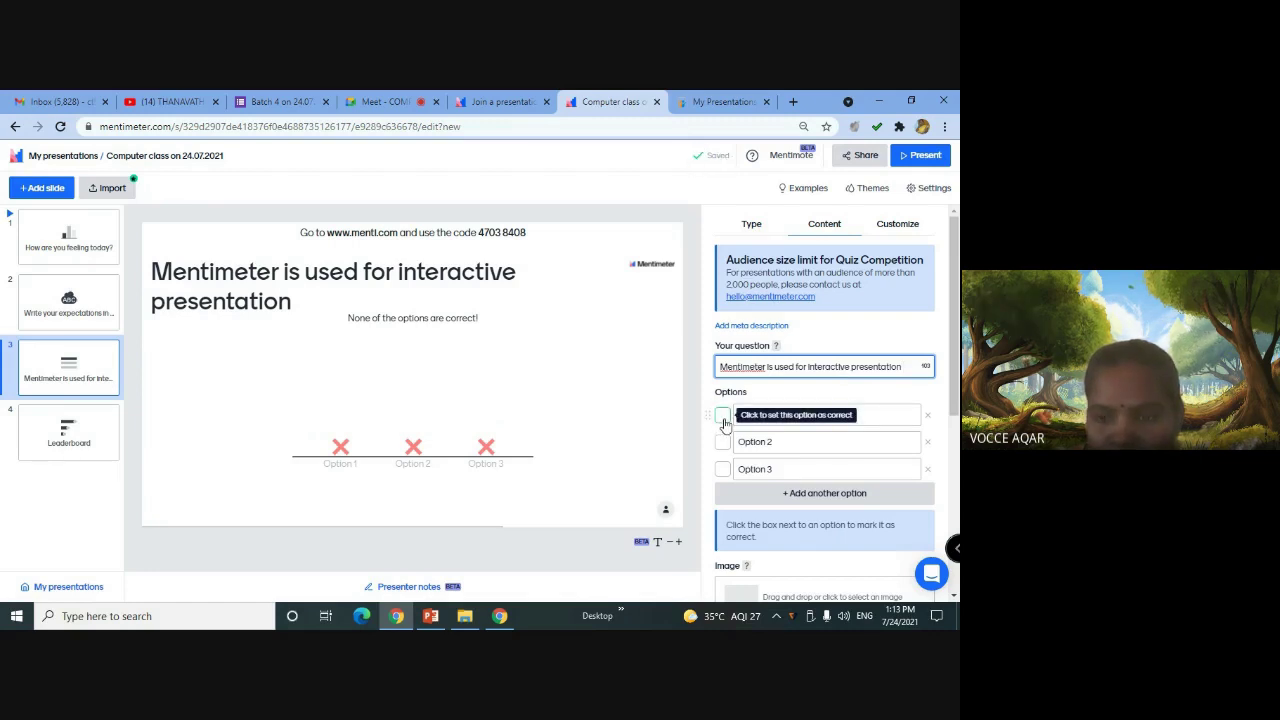
Fill in the quiz options as "Yes", "No" and "May be", and mark "Yes" as the correct answer
click(792, 418)
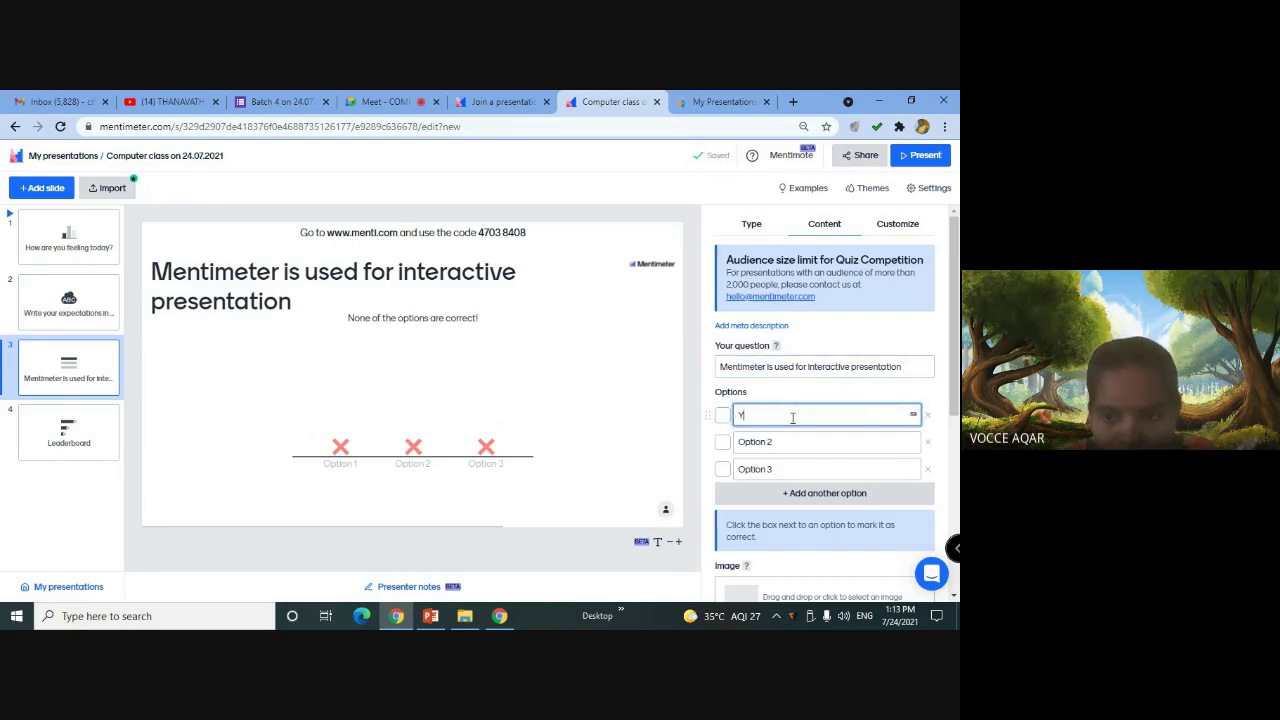
click(786, 441)
text(Not)
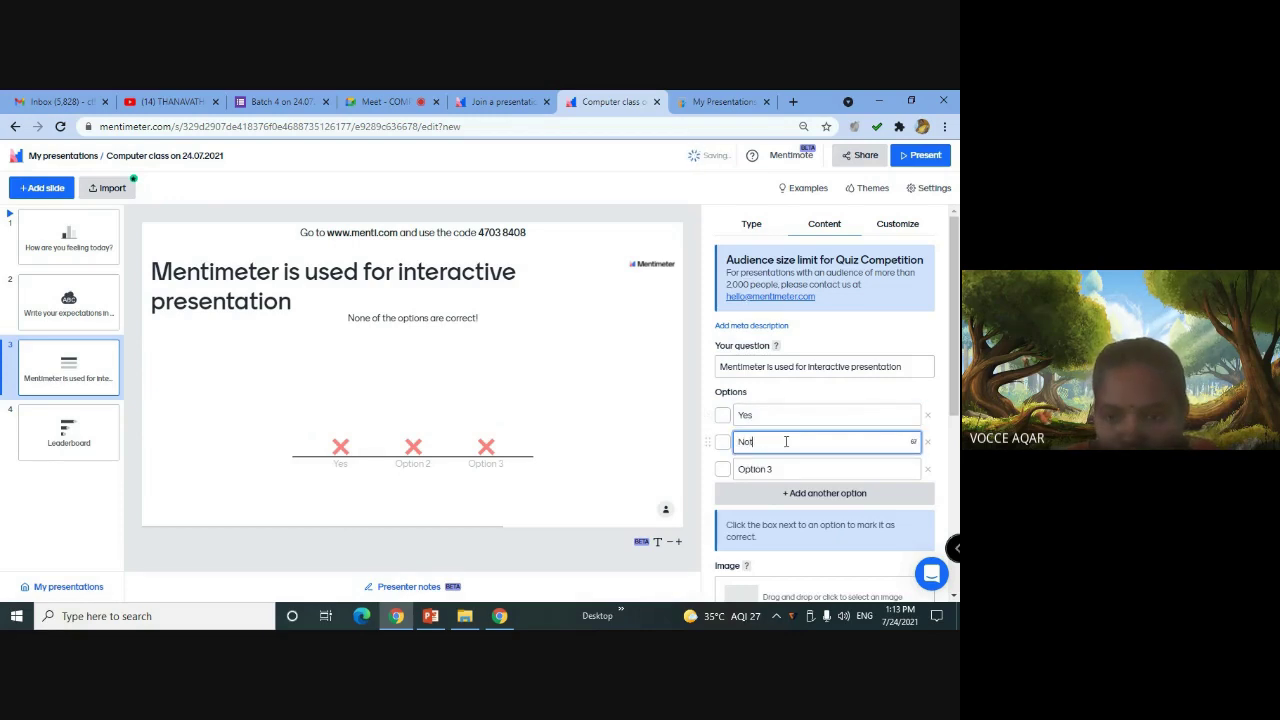
key(BackSpace)
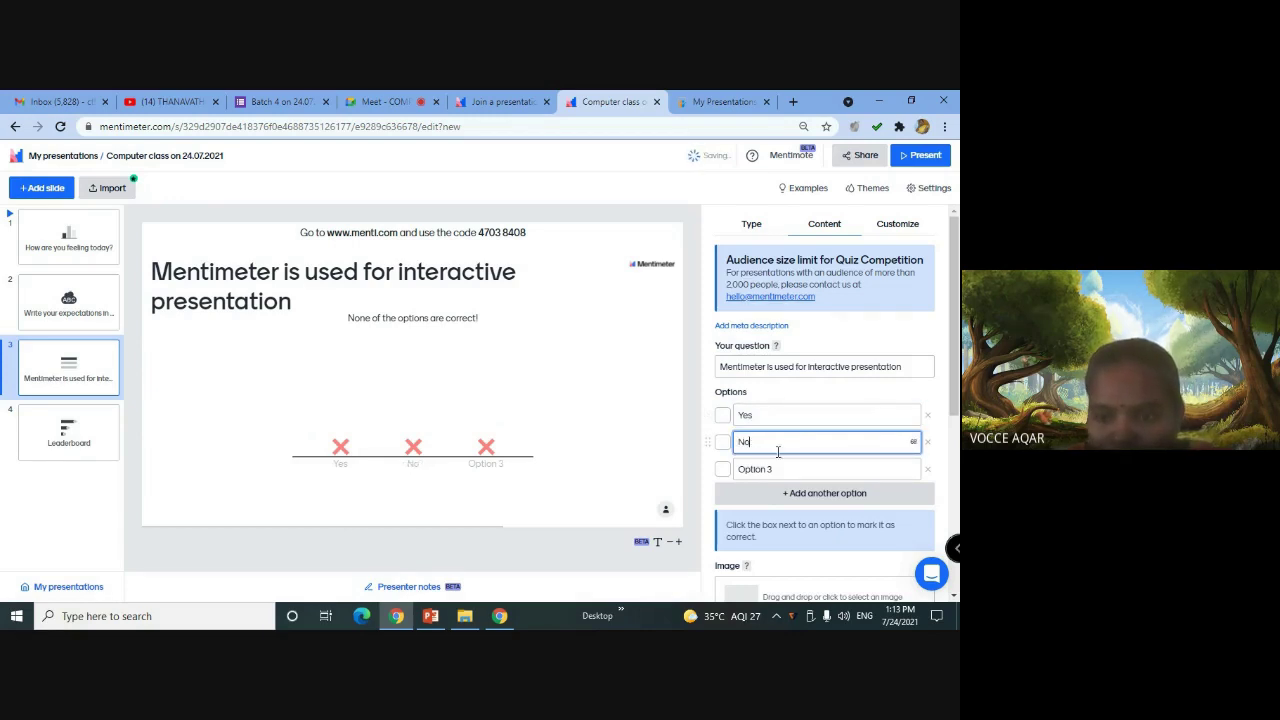
click(769, 469)
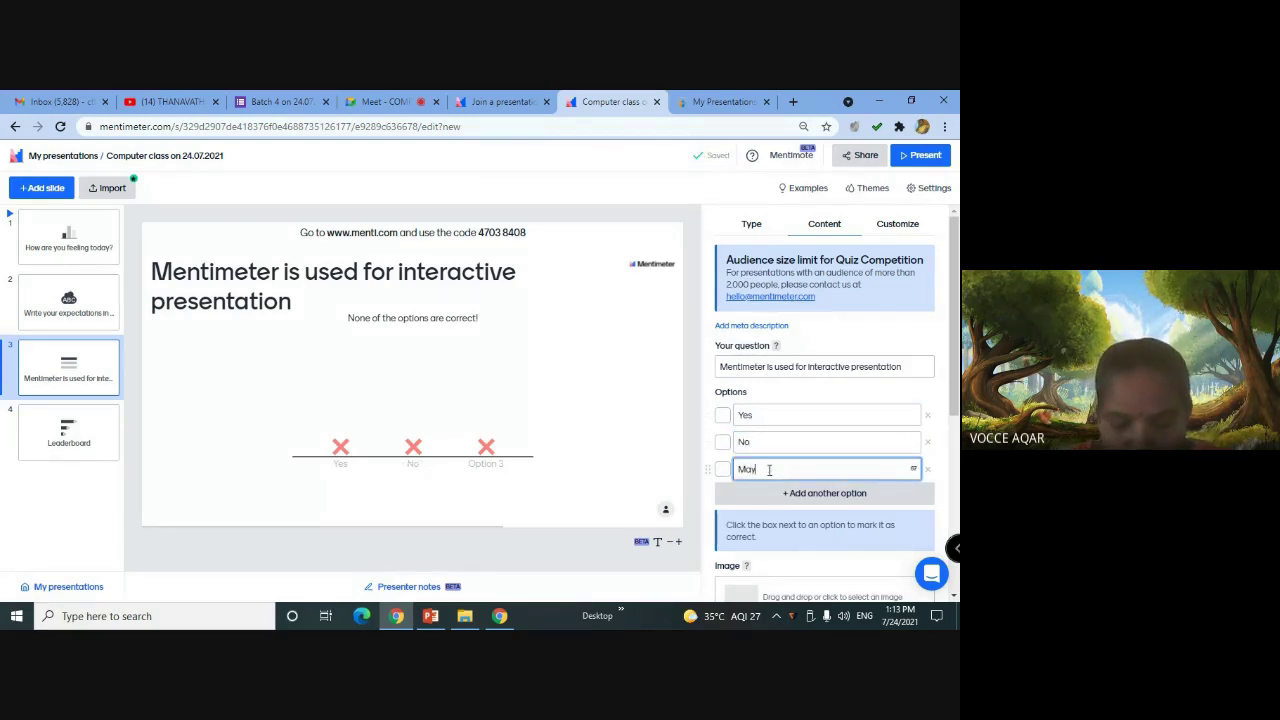
text(May be)
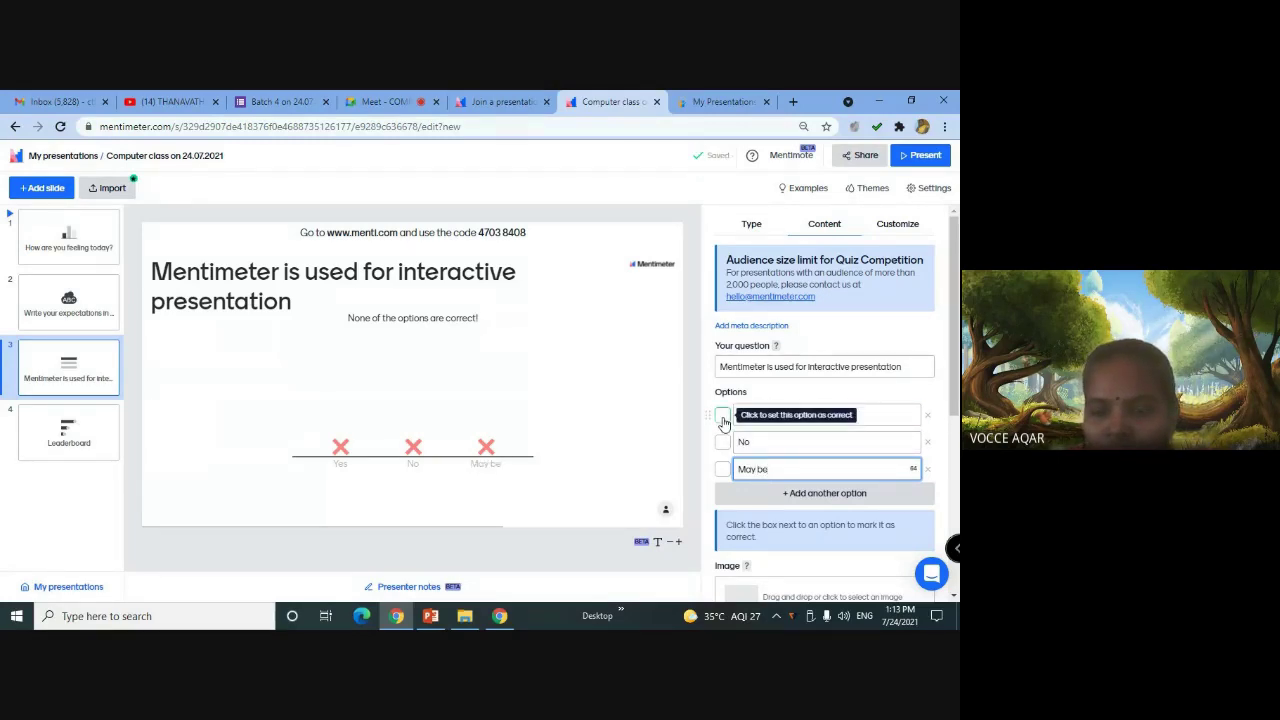
click(723, 417)
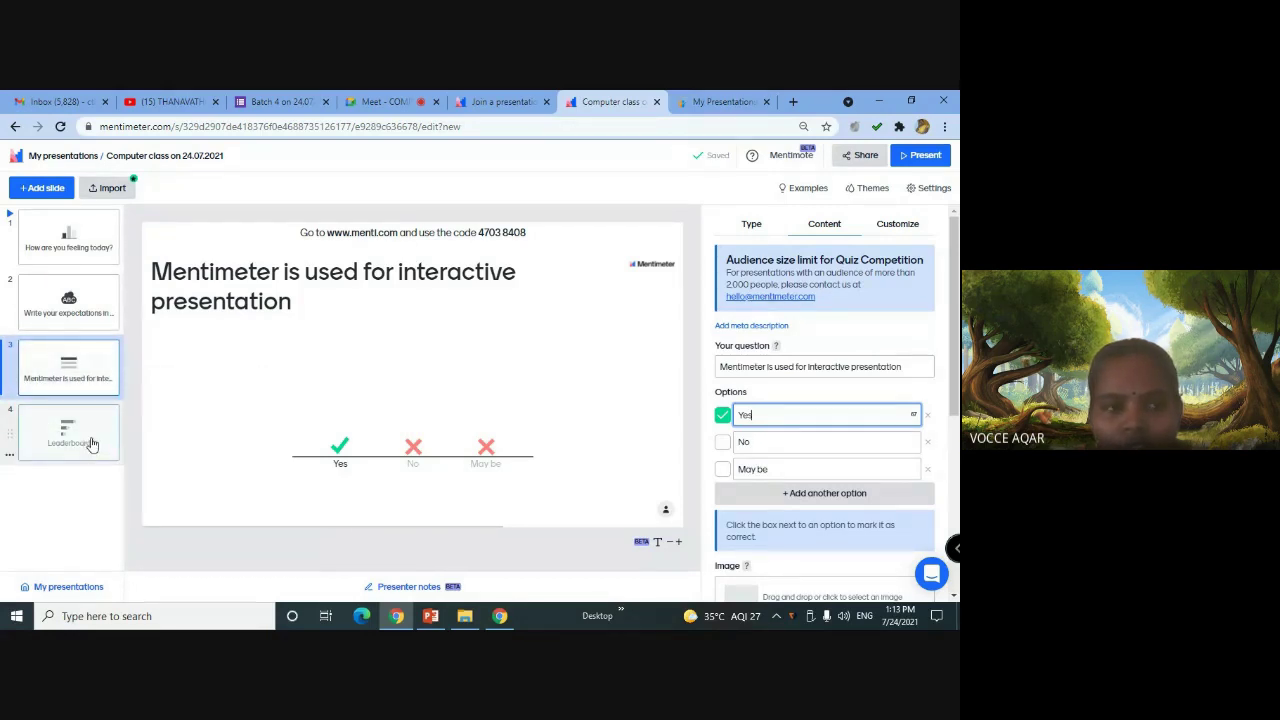
Add a Type Answer quiz slide and enter "Facebook is a social media tool" as its question
click(44, 192)
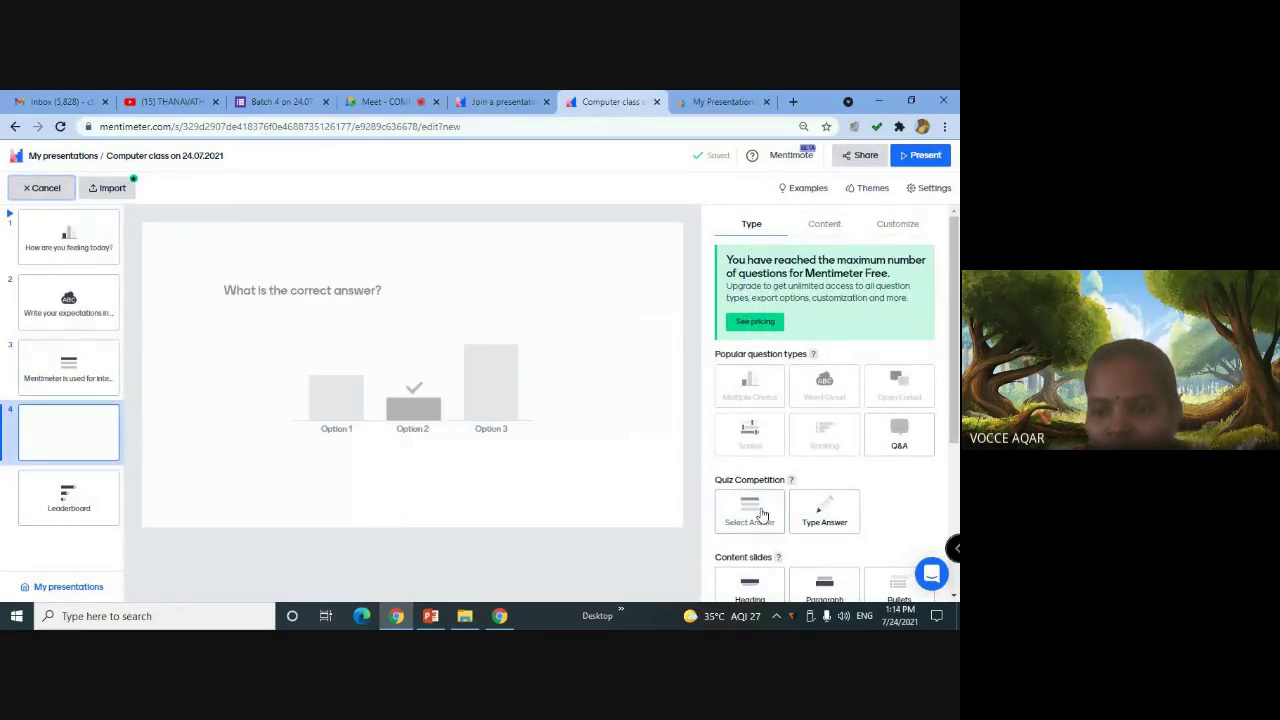
click(842, 517)
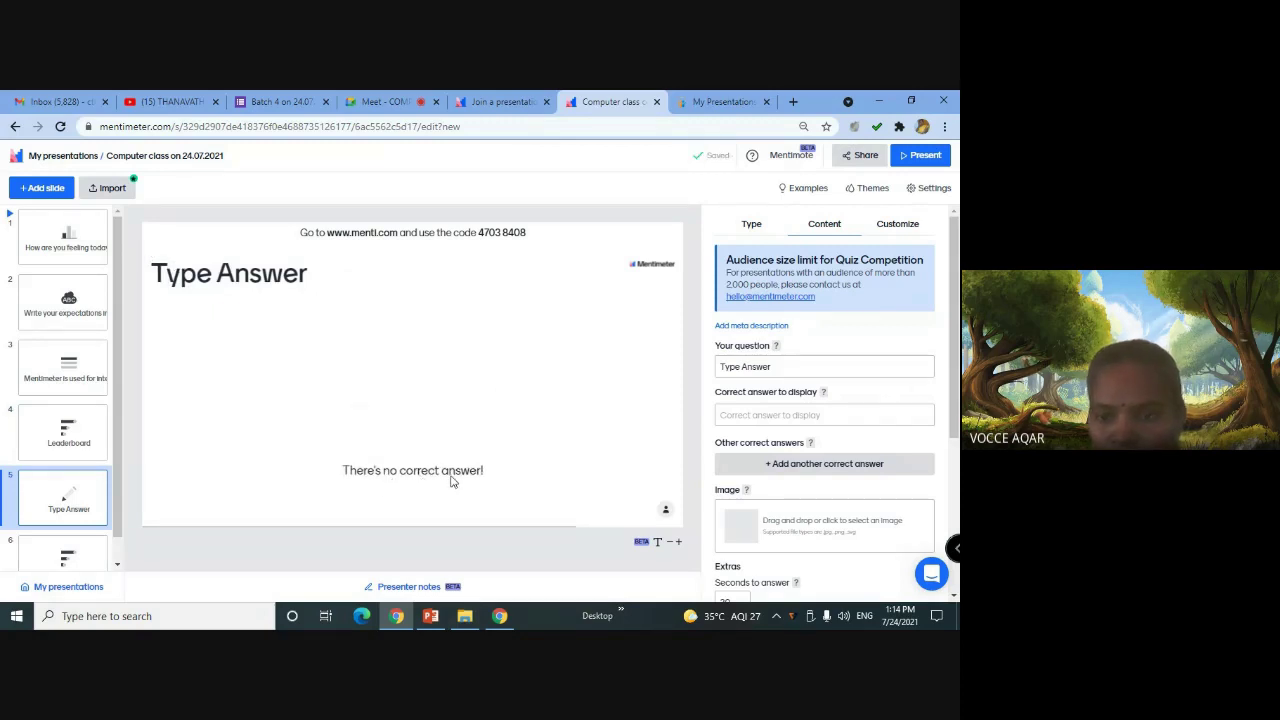
click(779, 366)
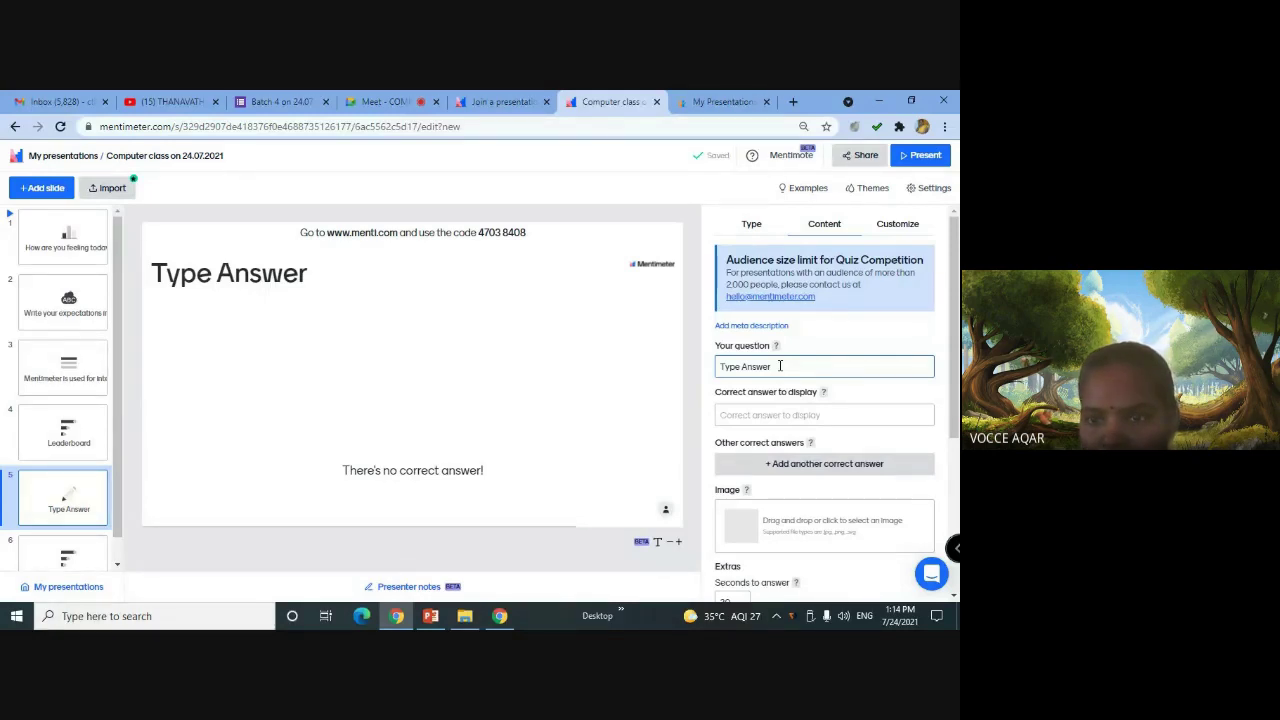
click(771, 415)
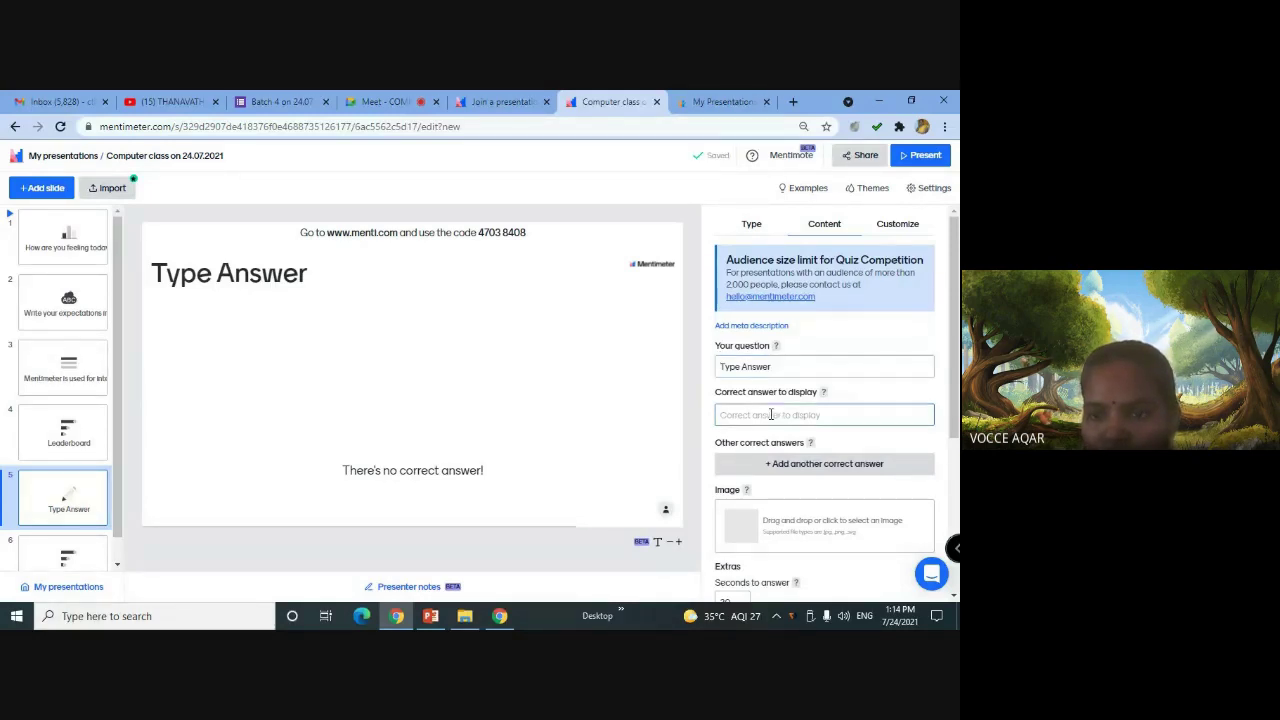
click(777, 366)
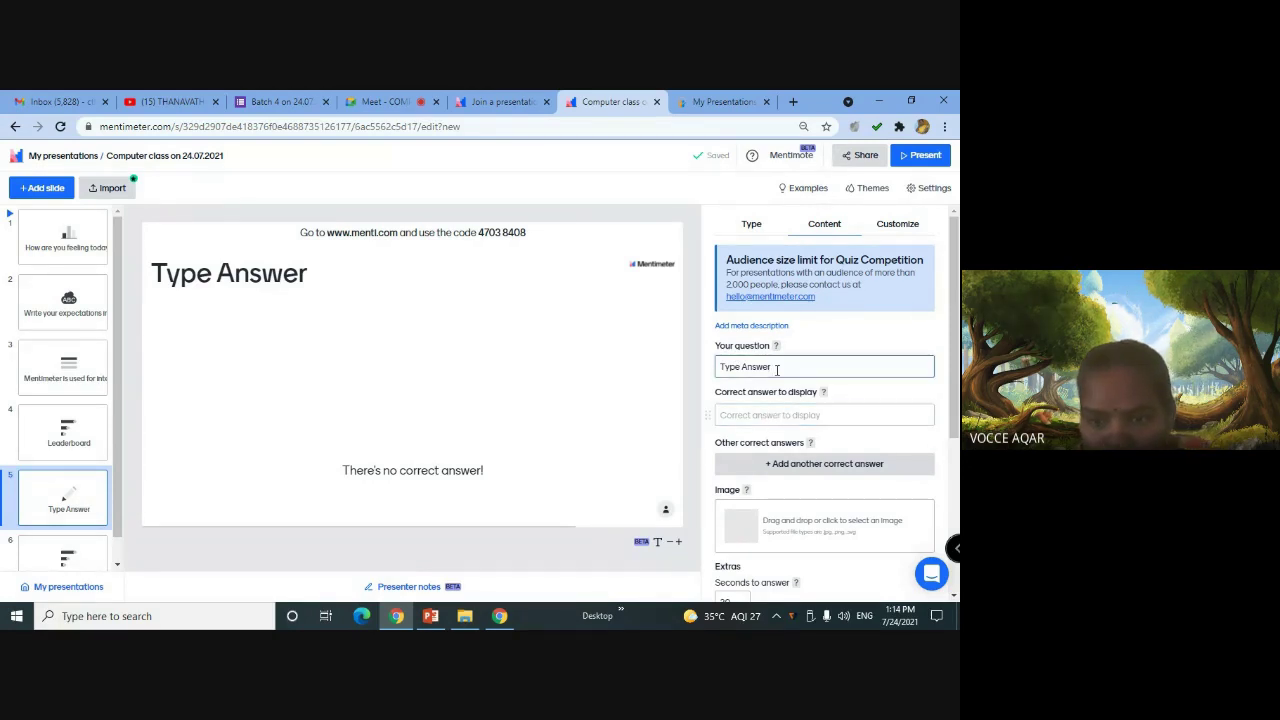
key(ctrl+a)
key(BackSpace)
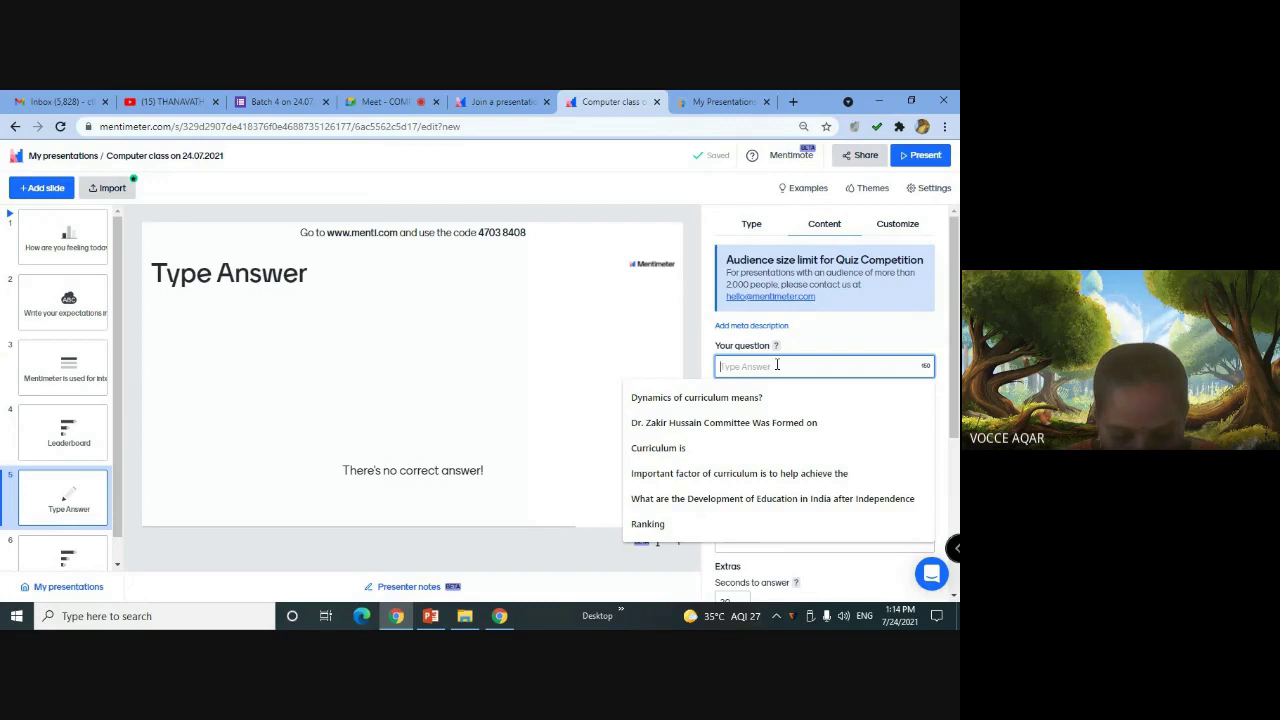
text(Facebook is a)
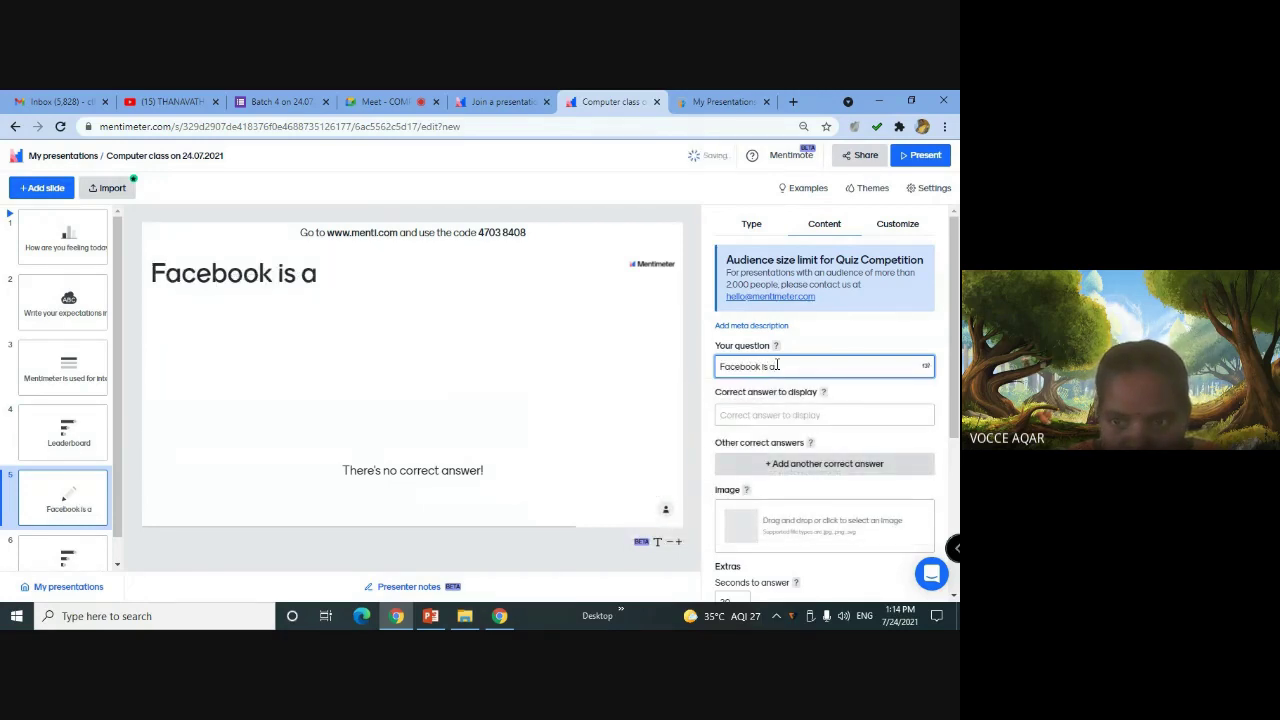
text( social med)
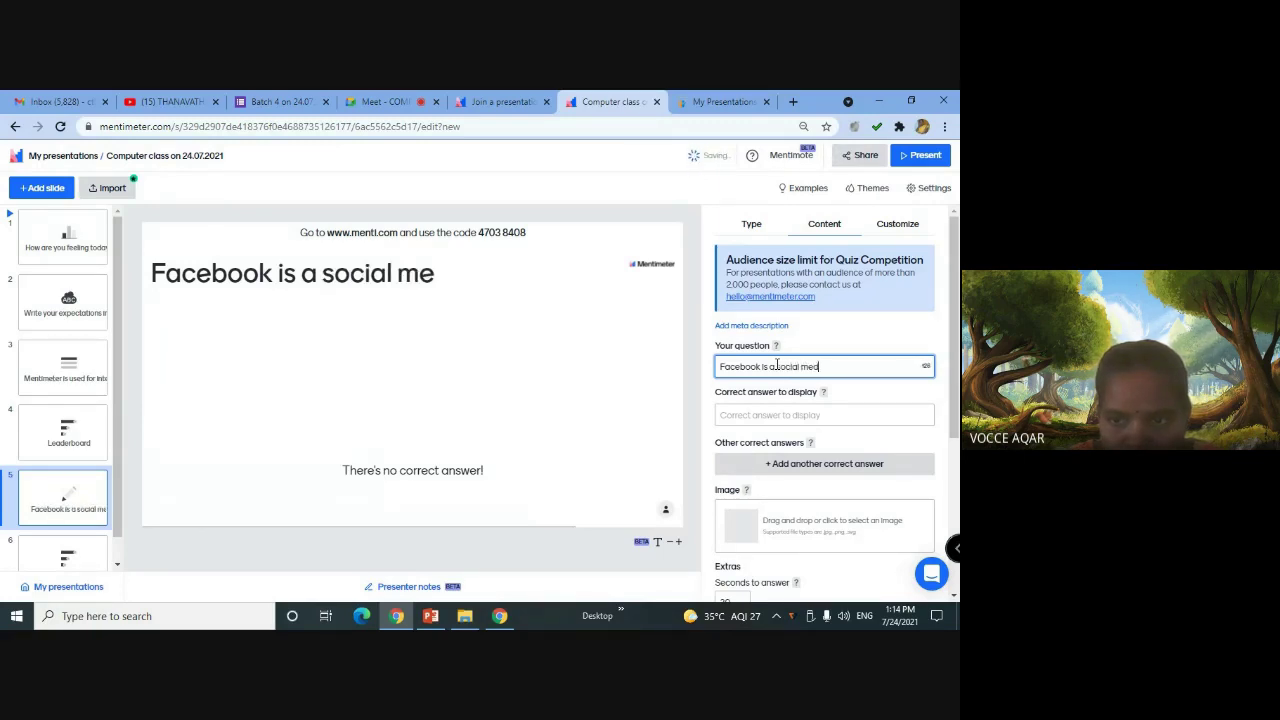
text(ia tool)
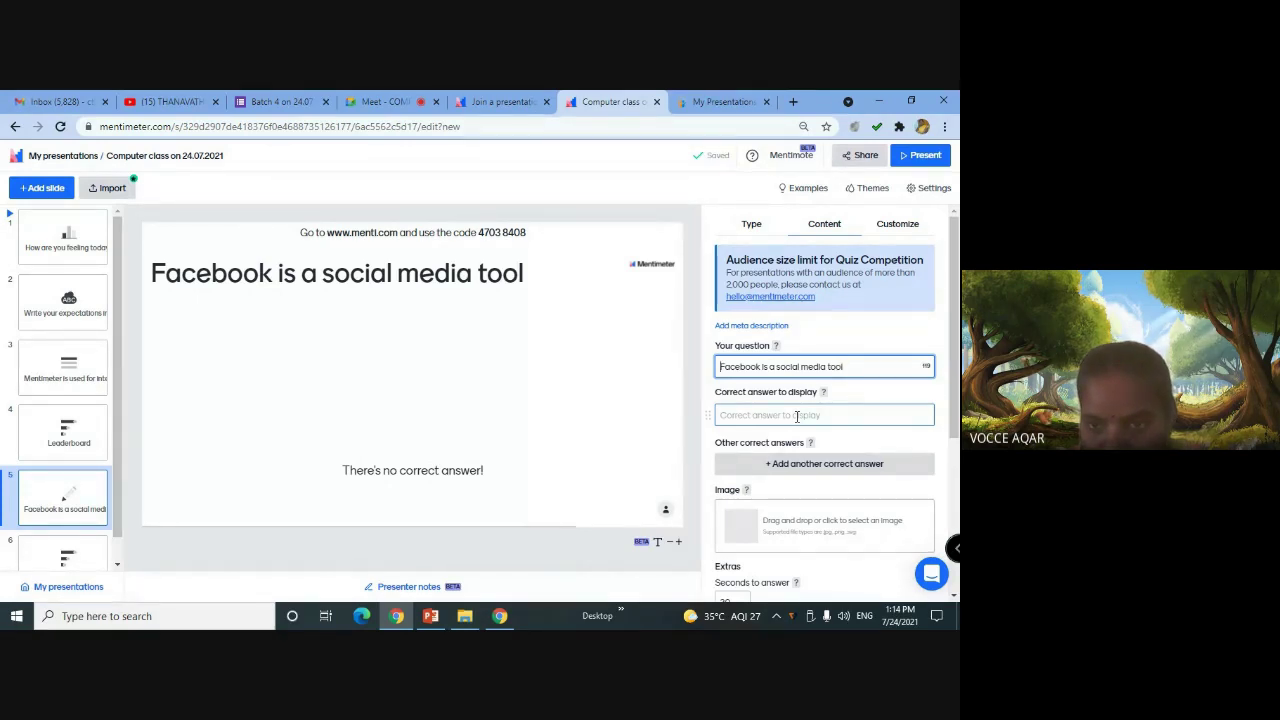
Replace the word "Facebook" in the Type Answer question so it reads "Which is a social media tool"
key(Delete)
key(Delete)
key(Delete)
key(Delete)
key(Delete)
key(Delete)
key(Delete)
key(Delete)
key(Delete)
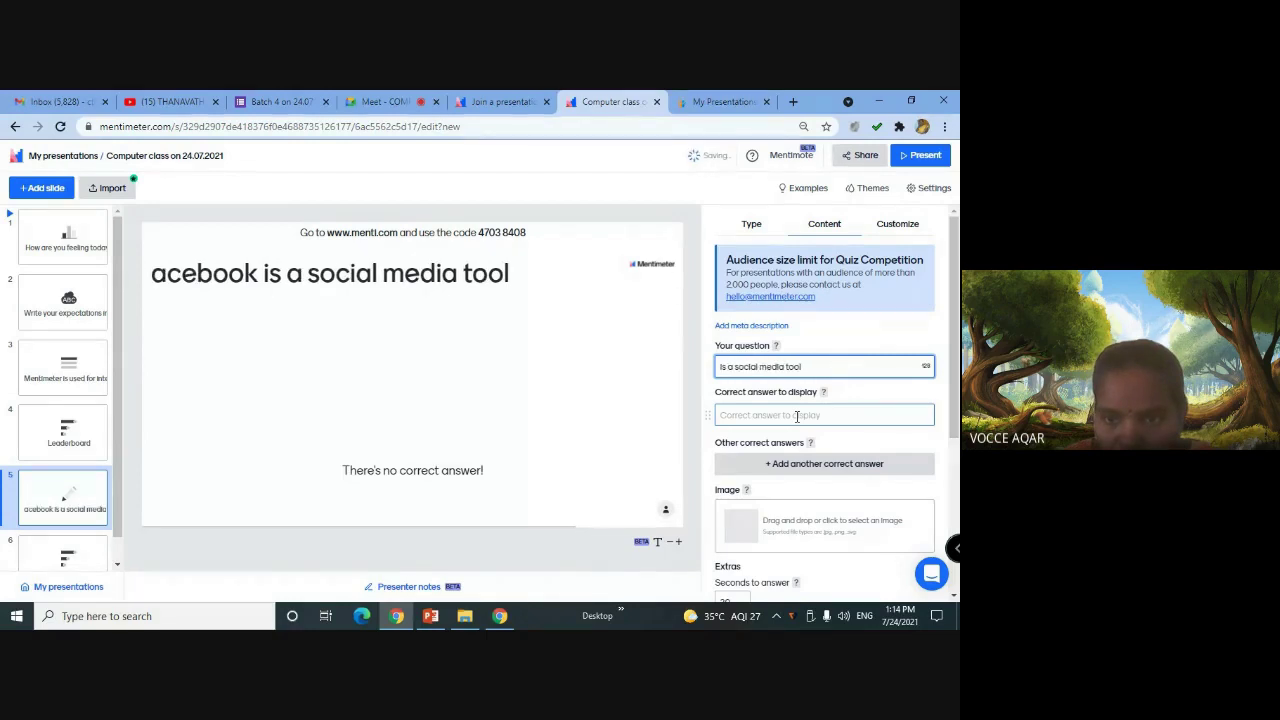
key(Delete)
text(w)
key(BackSpace)
text(Which)
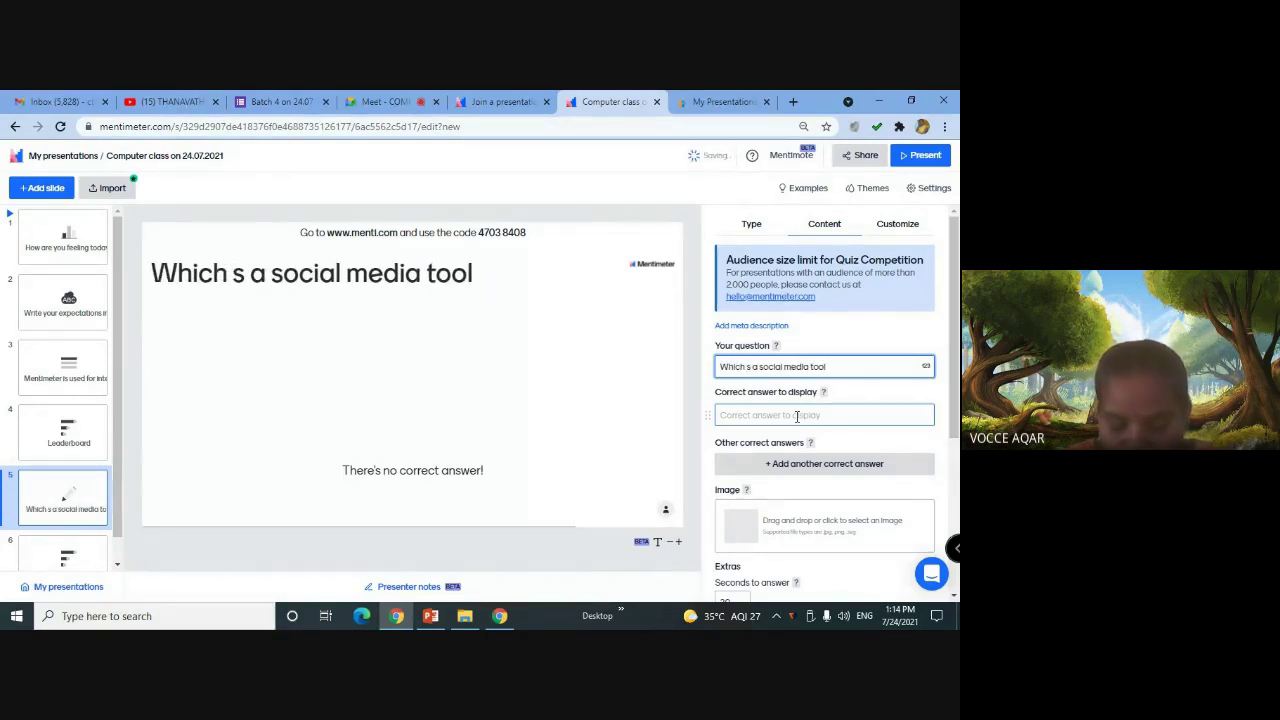
text( i)
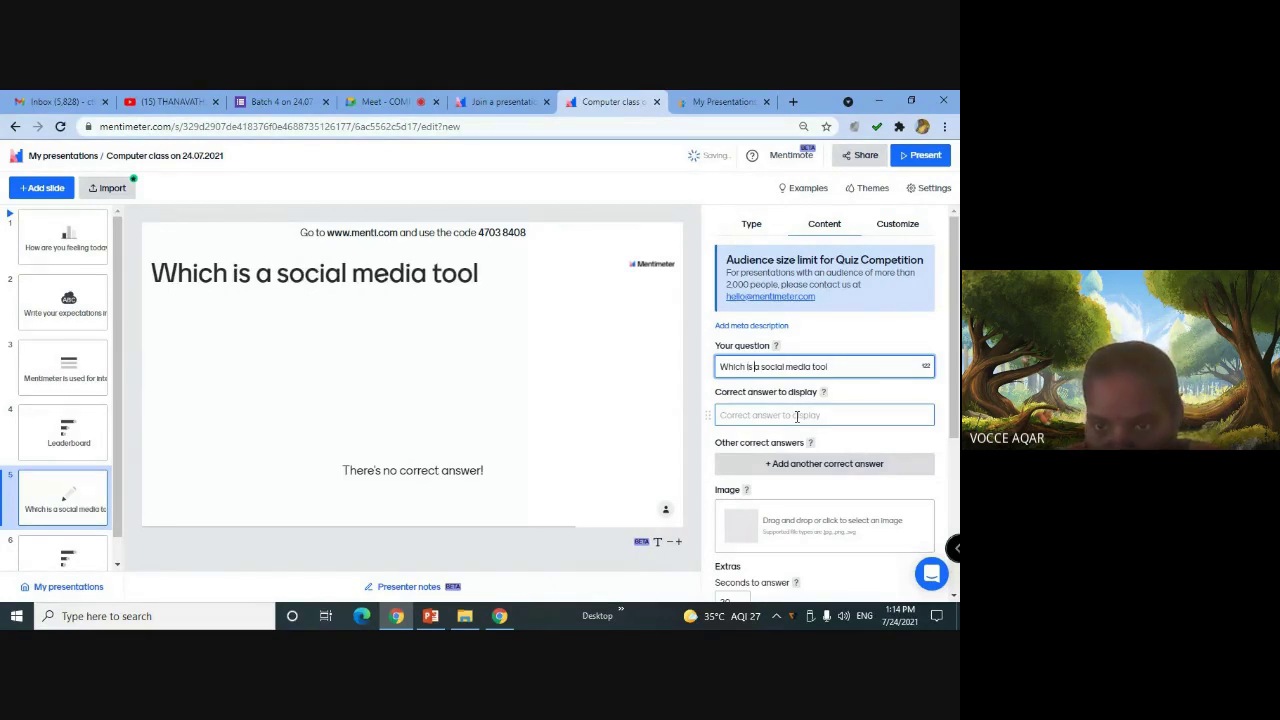
Remove the "a" and add a question mark so the question reads "Which is social media tool?"
key(Right)
key(Right)
key(Delete)
key(Delete)
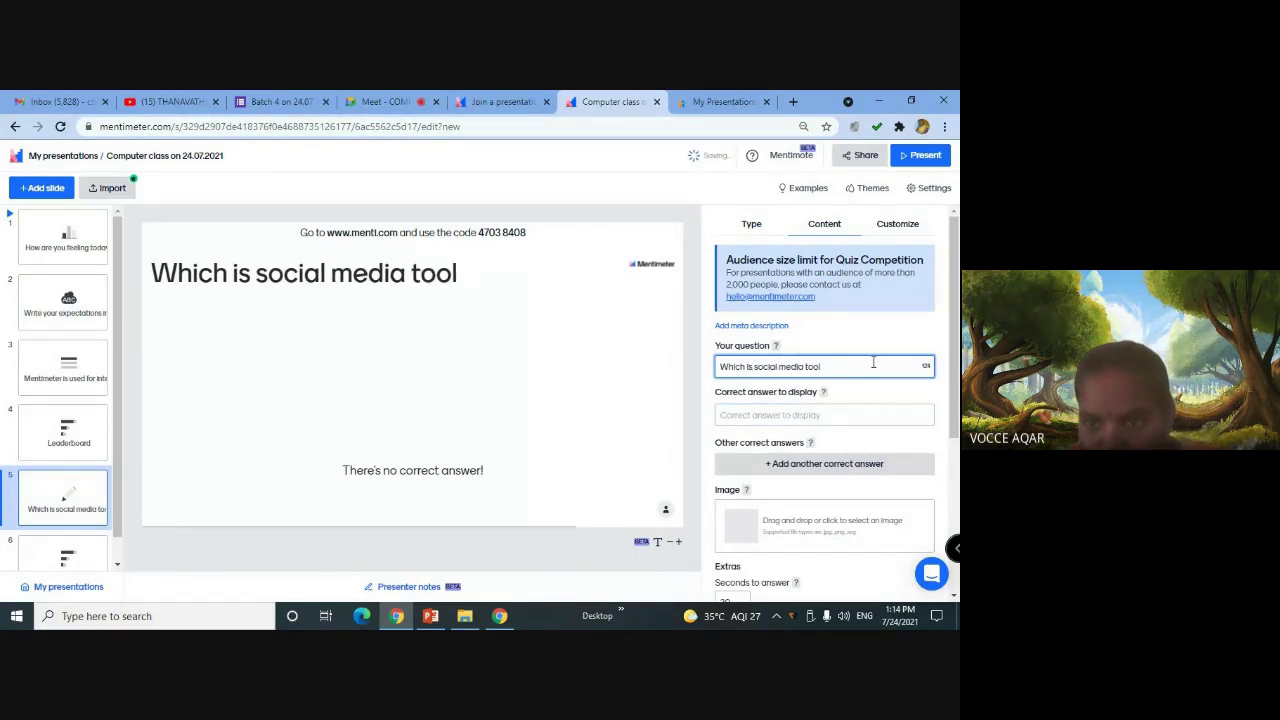
click(873, 363)
text(?)
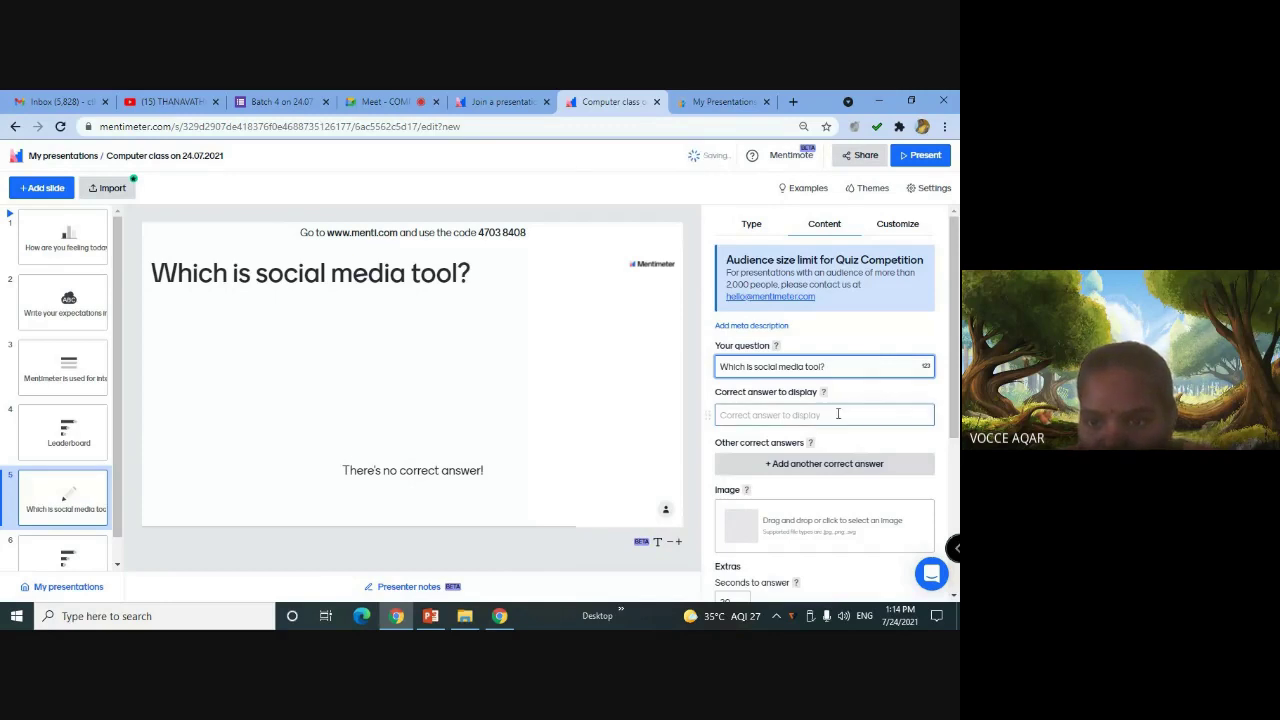
Set "Facebook" as the correct answer to display for the social media tool question
click(837, 415)
text(Fa)
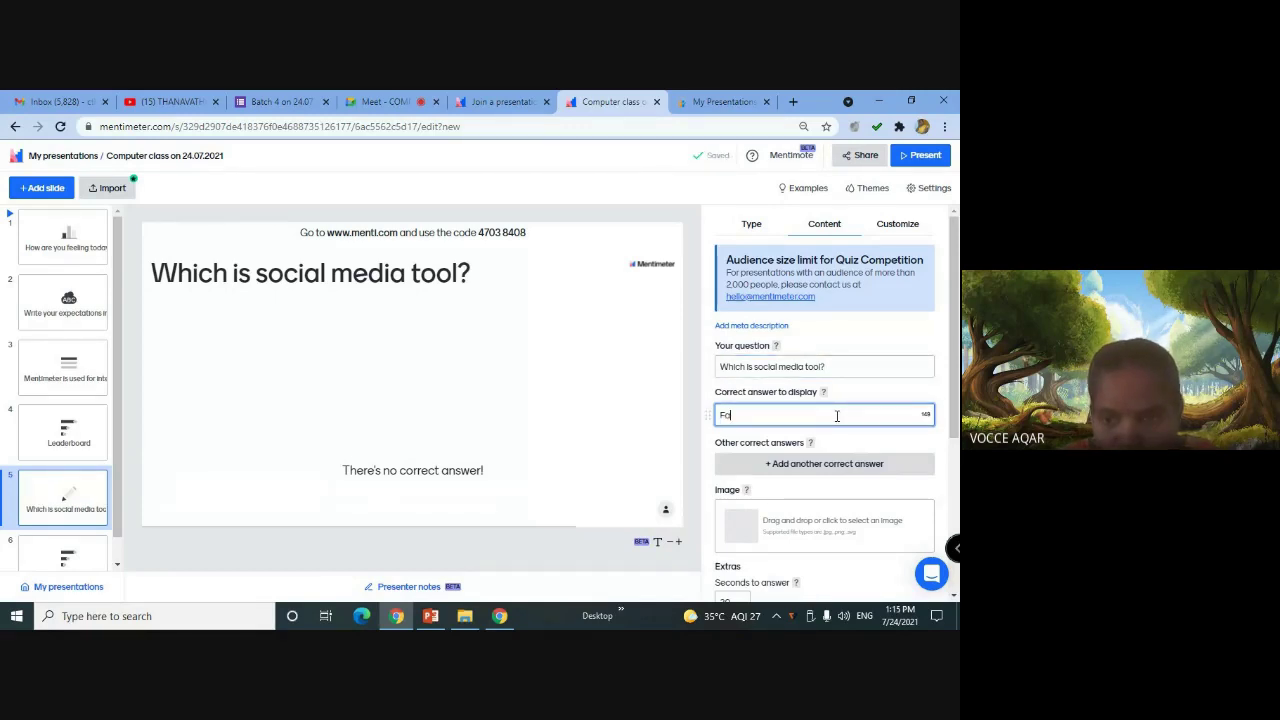
text(cebook)
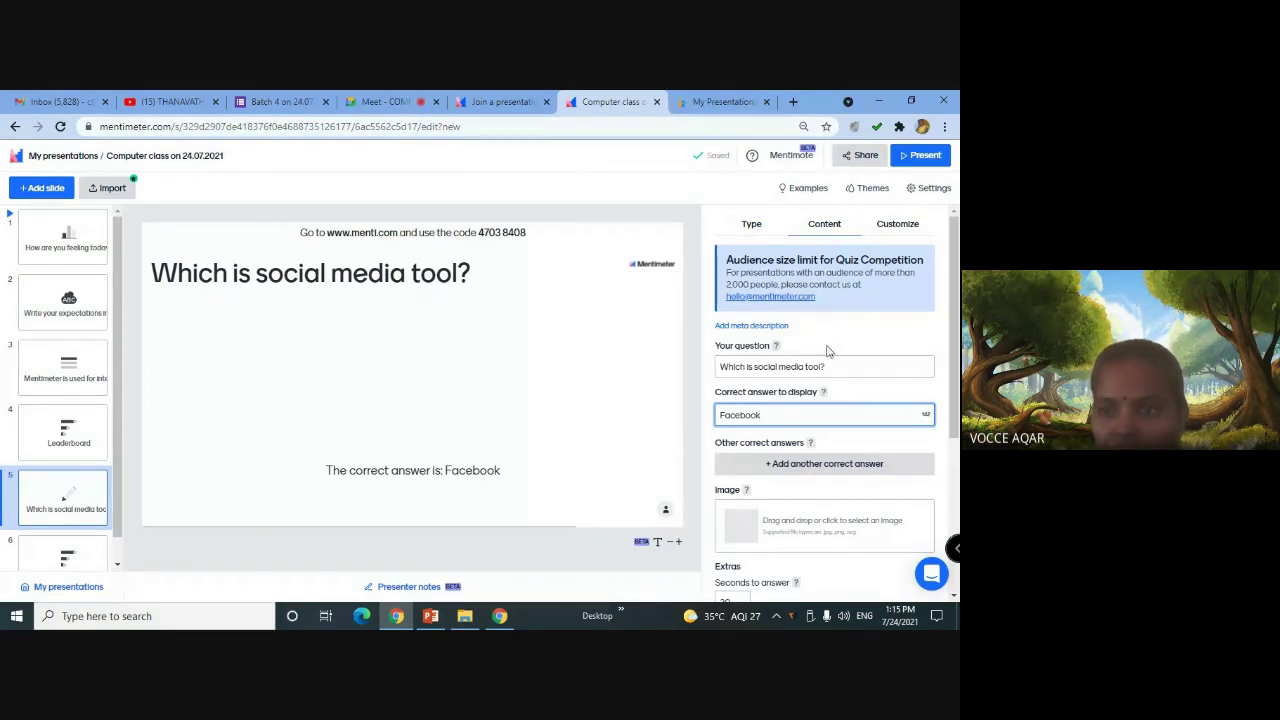
Add a Video content slide and caption it "Lecture video about twitter"
click(47, 189)
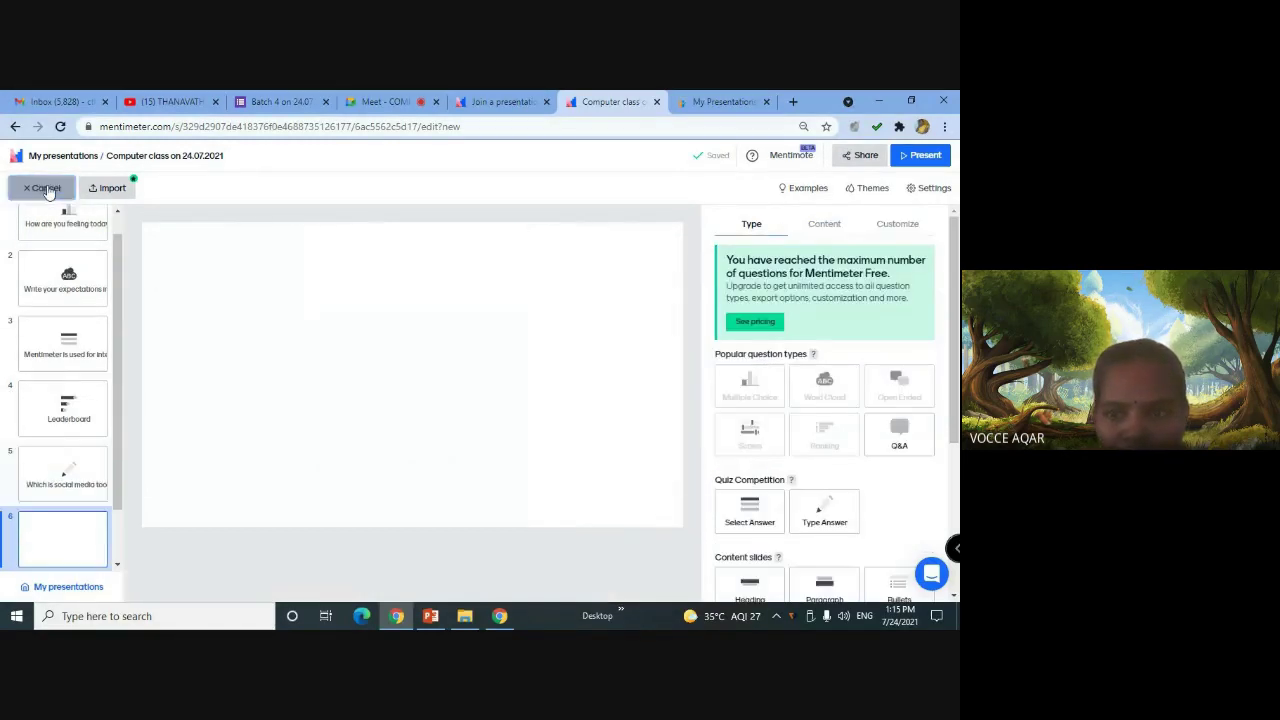
scroll(808, 453, down, 2)
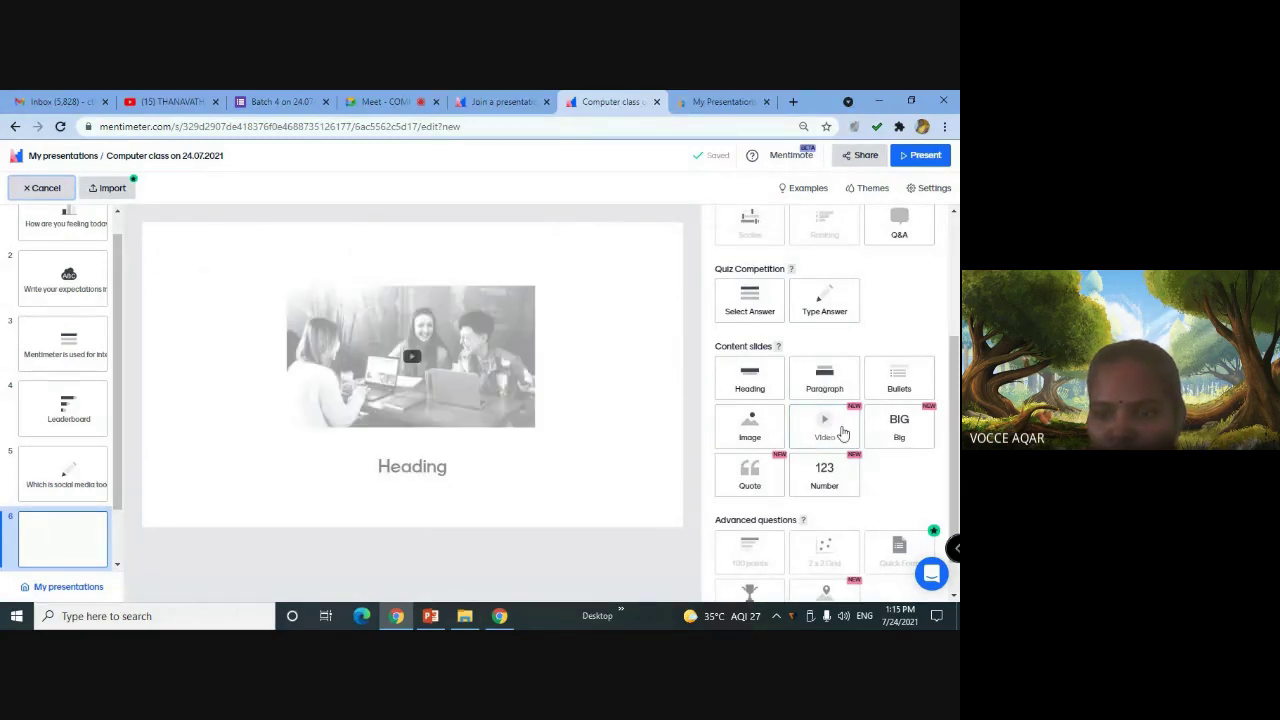
click(842, 432)
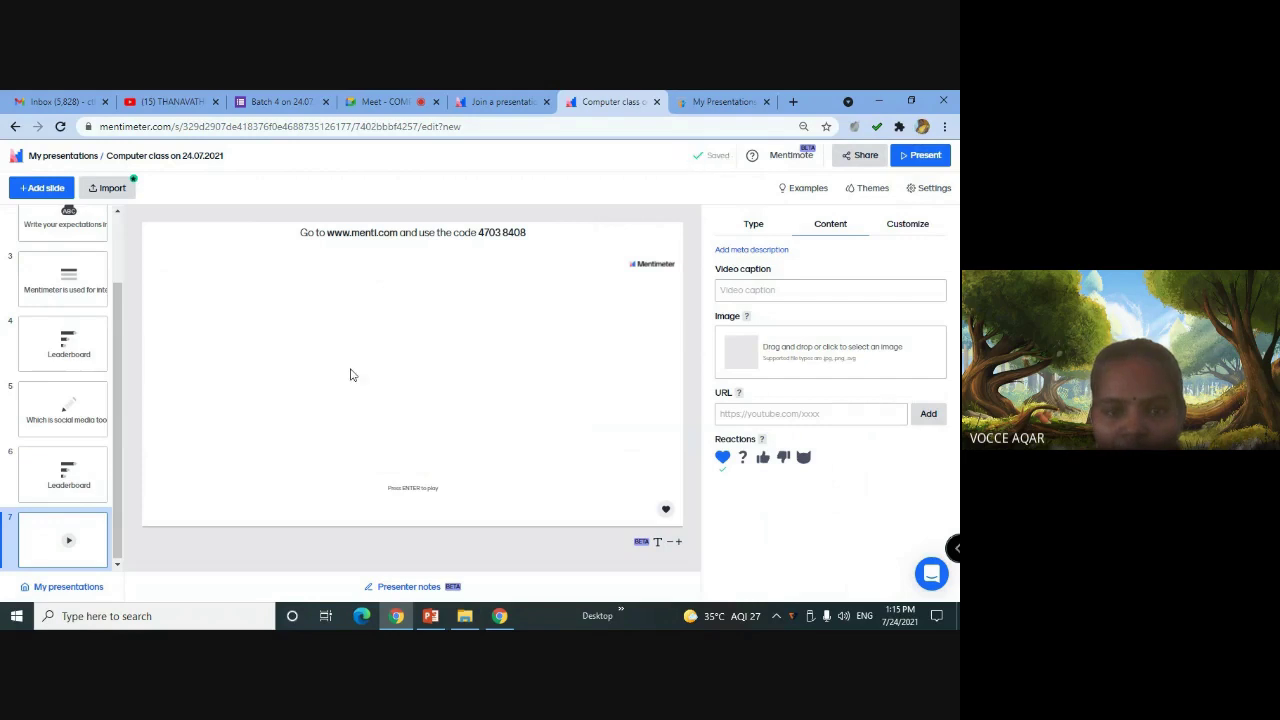
click(762, 288)
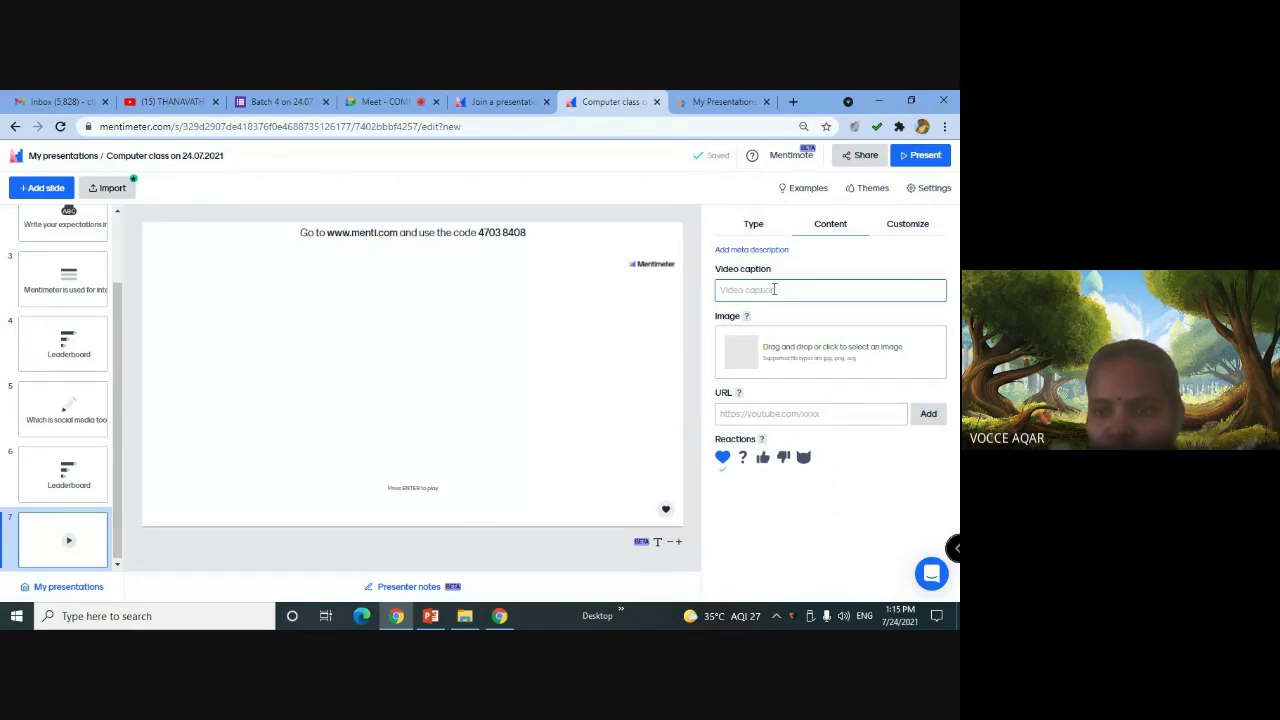
click(773, 289)
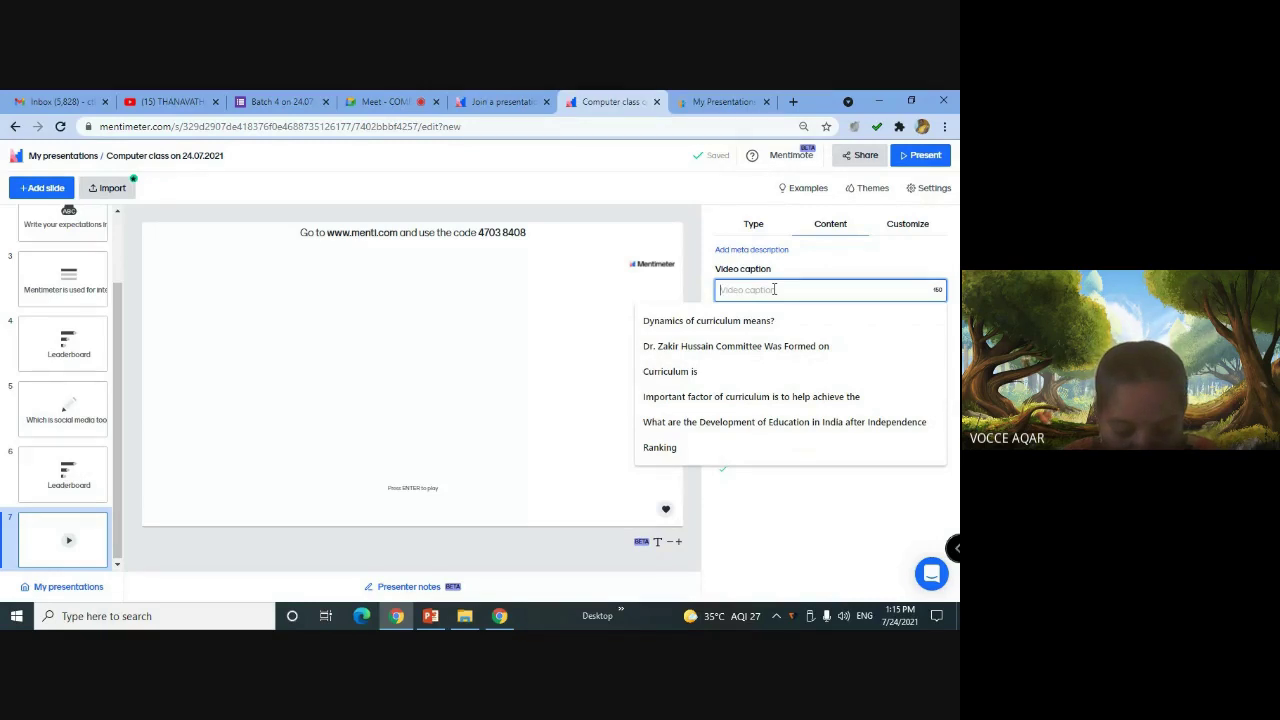
text(Lect)
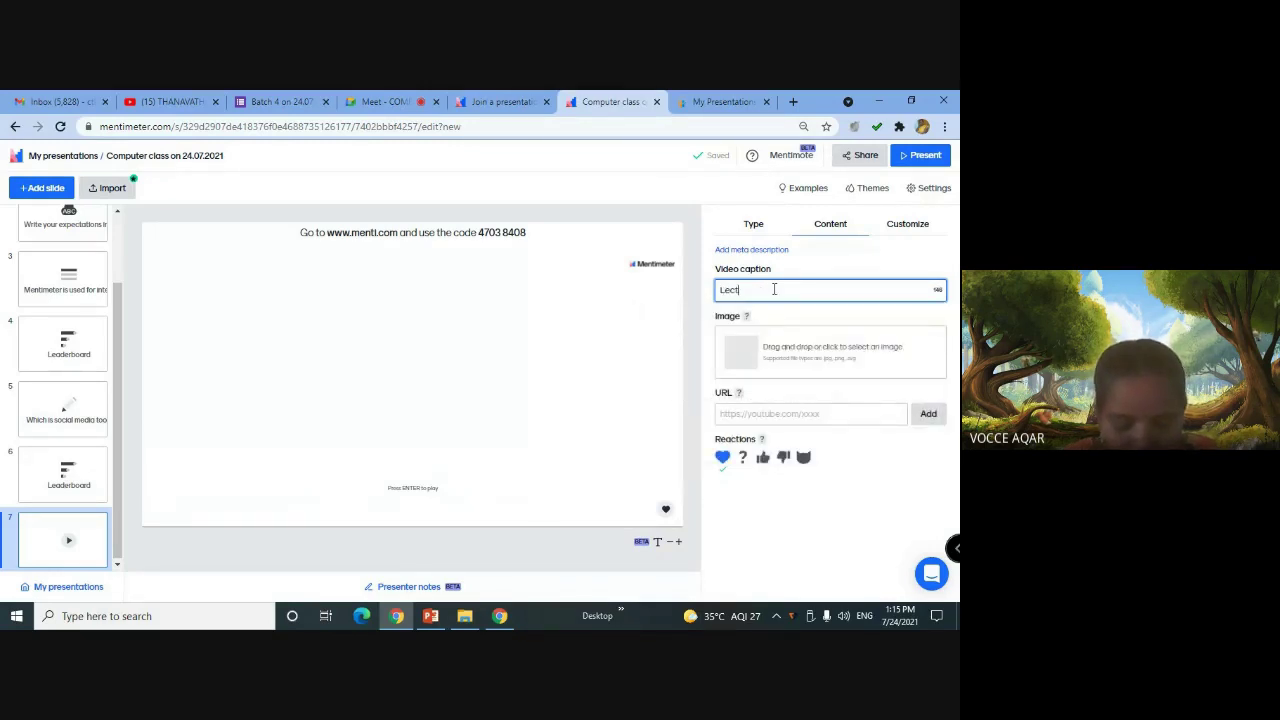
text(ure video ab)
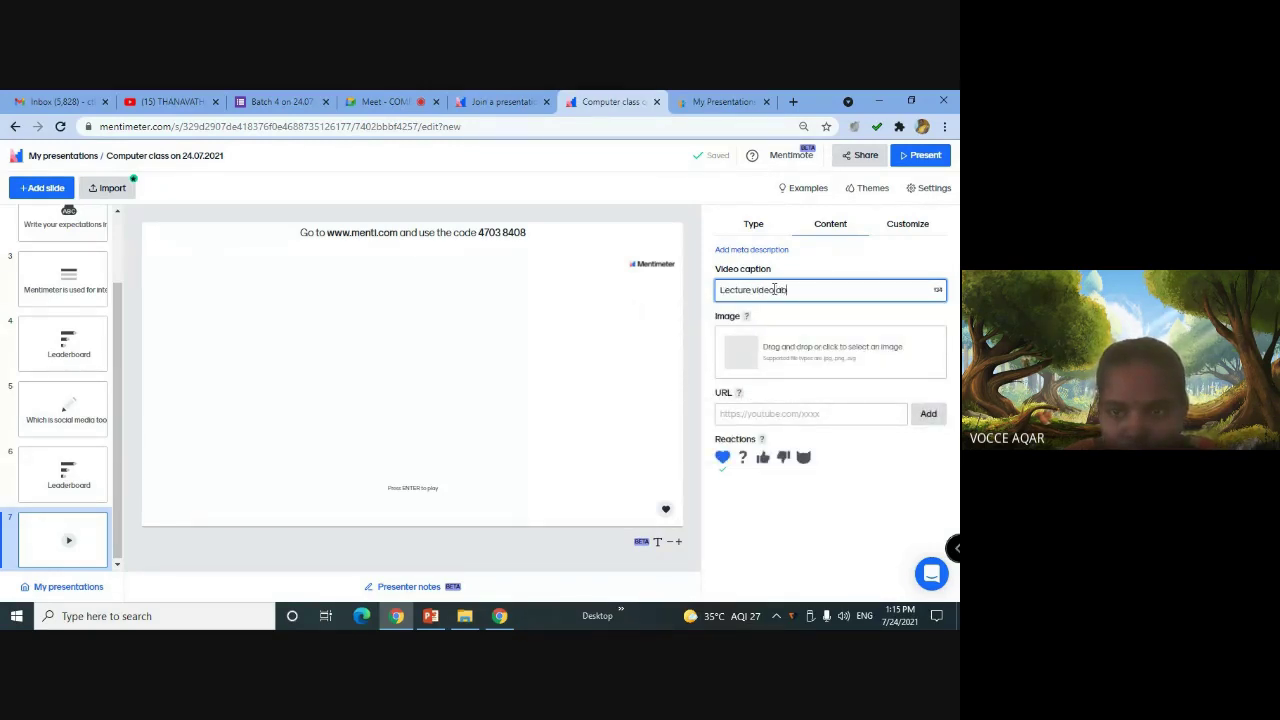
text(out)
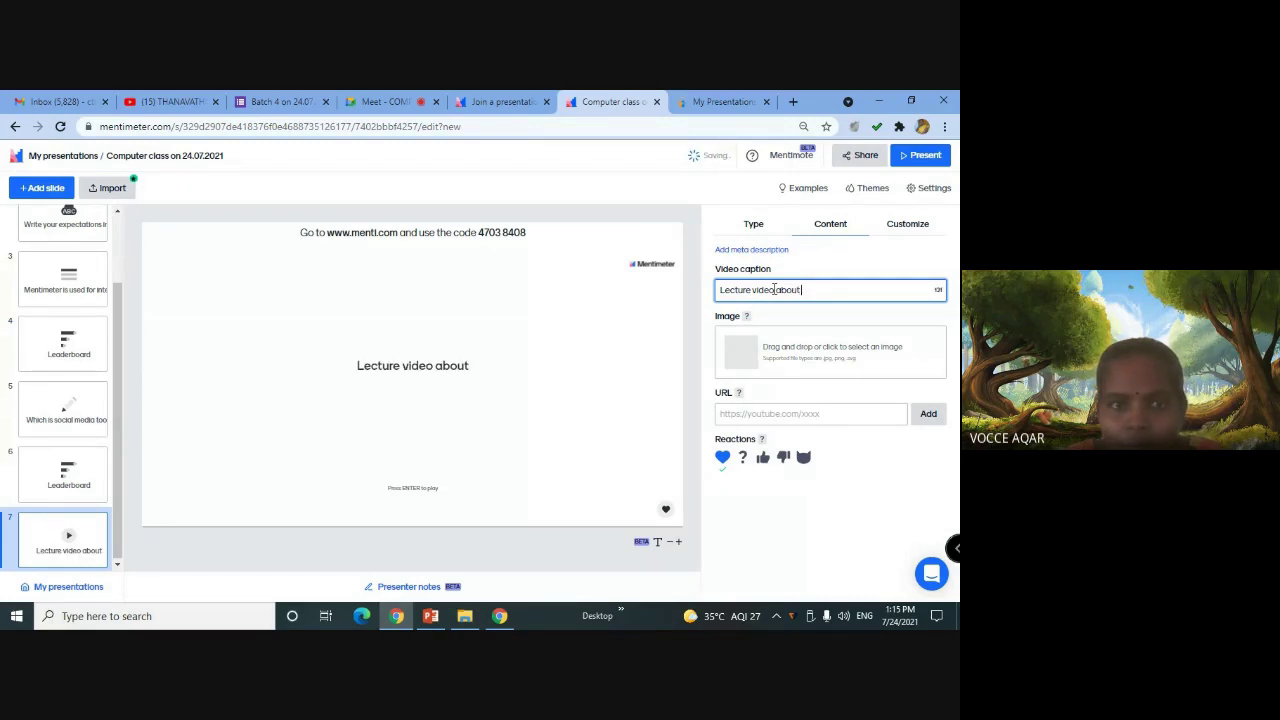
text( t)
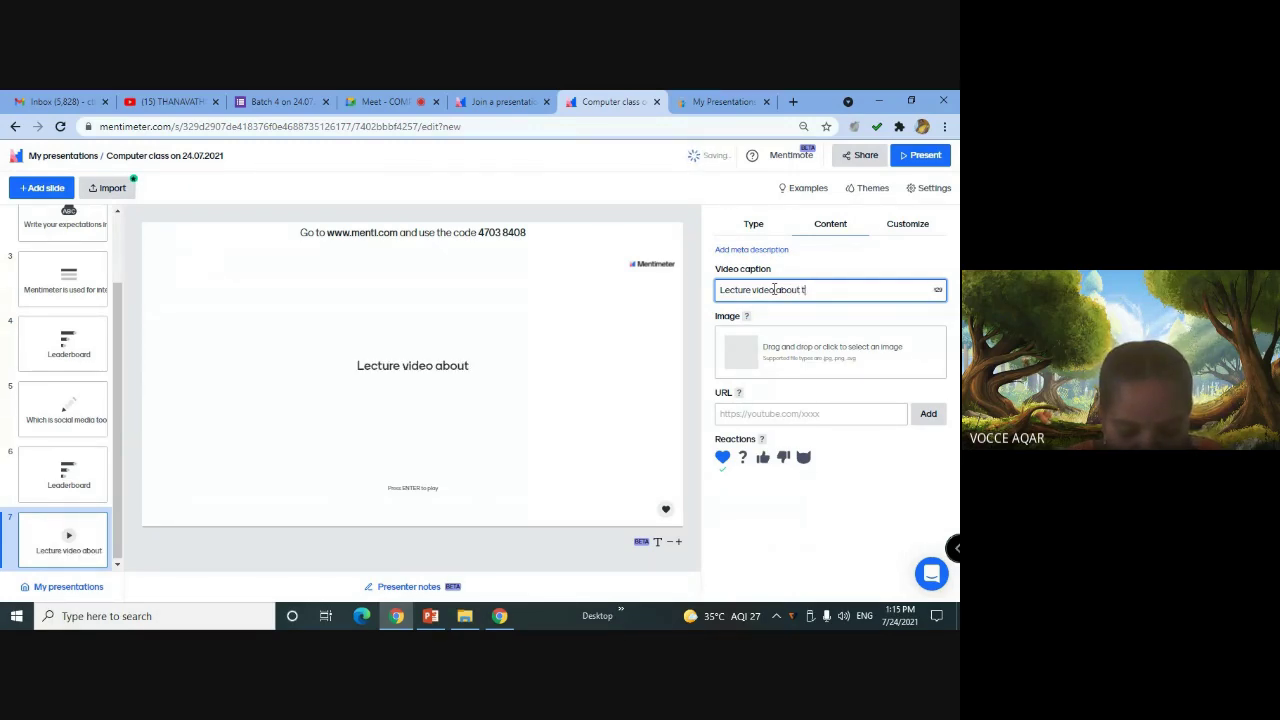
text(witter)
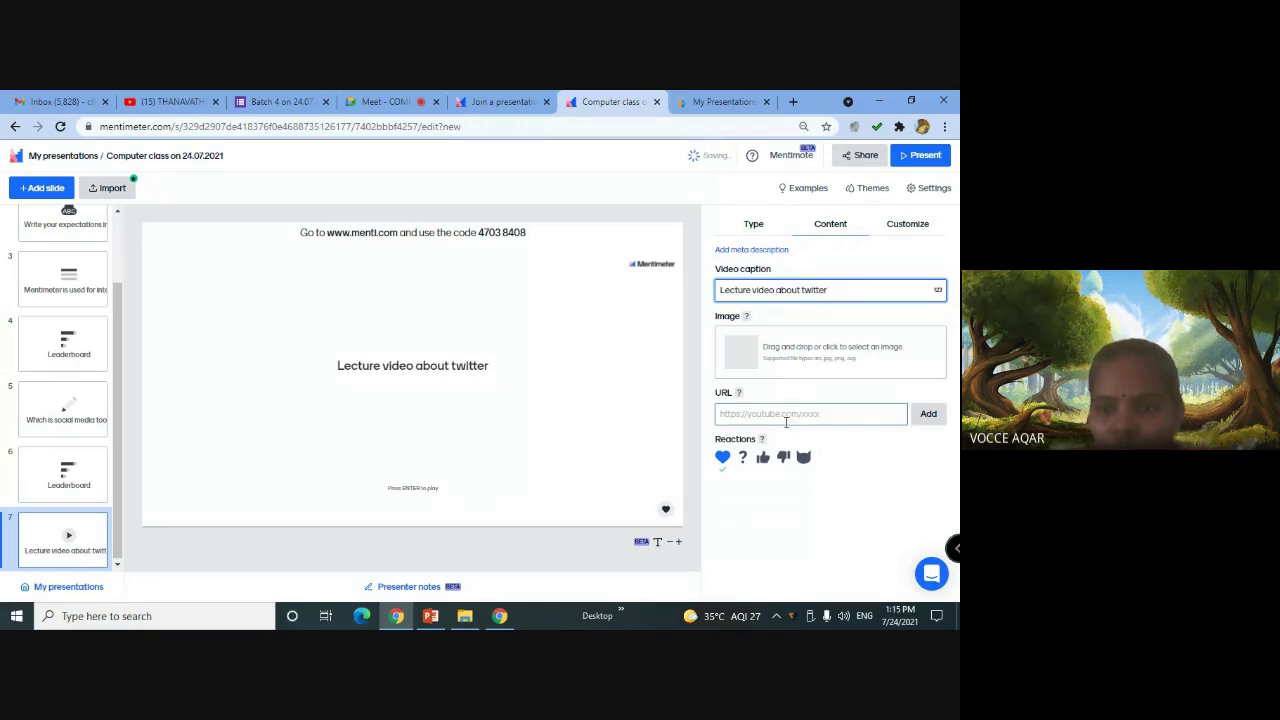
Switch to YouTube, open the channel's "Twitter for Teachers and Learners" video and copy its share link
click(165, 95)
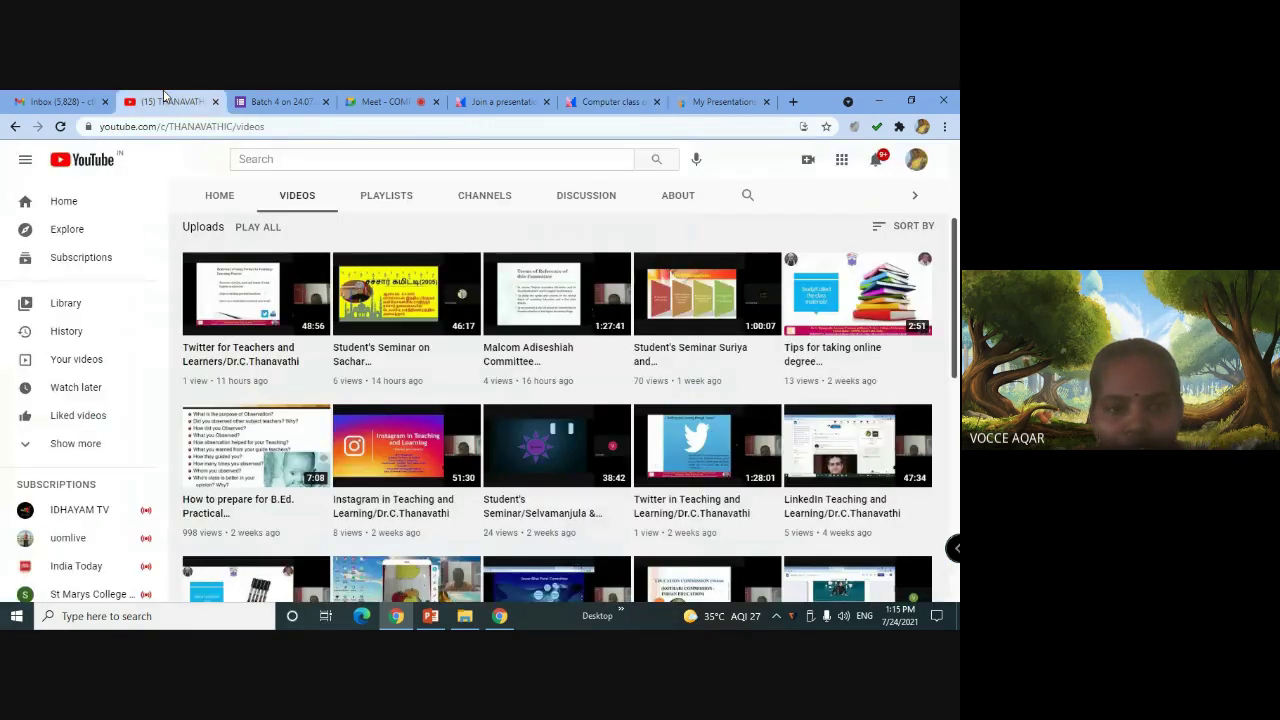
click(275, 352)
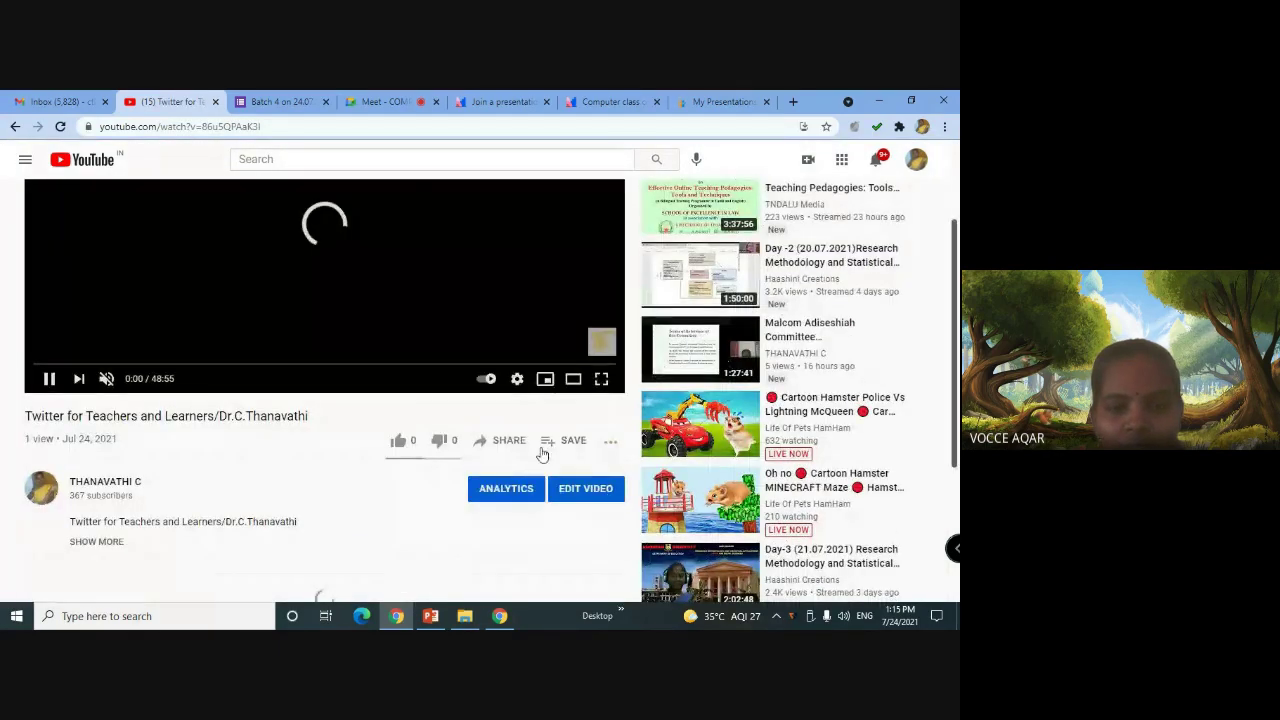
click(512, 440)
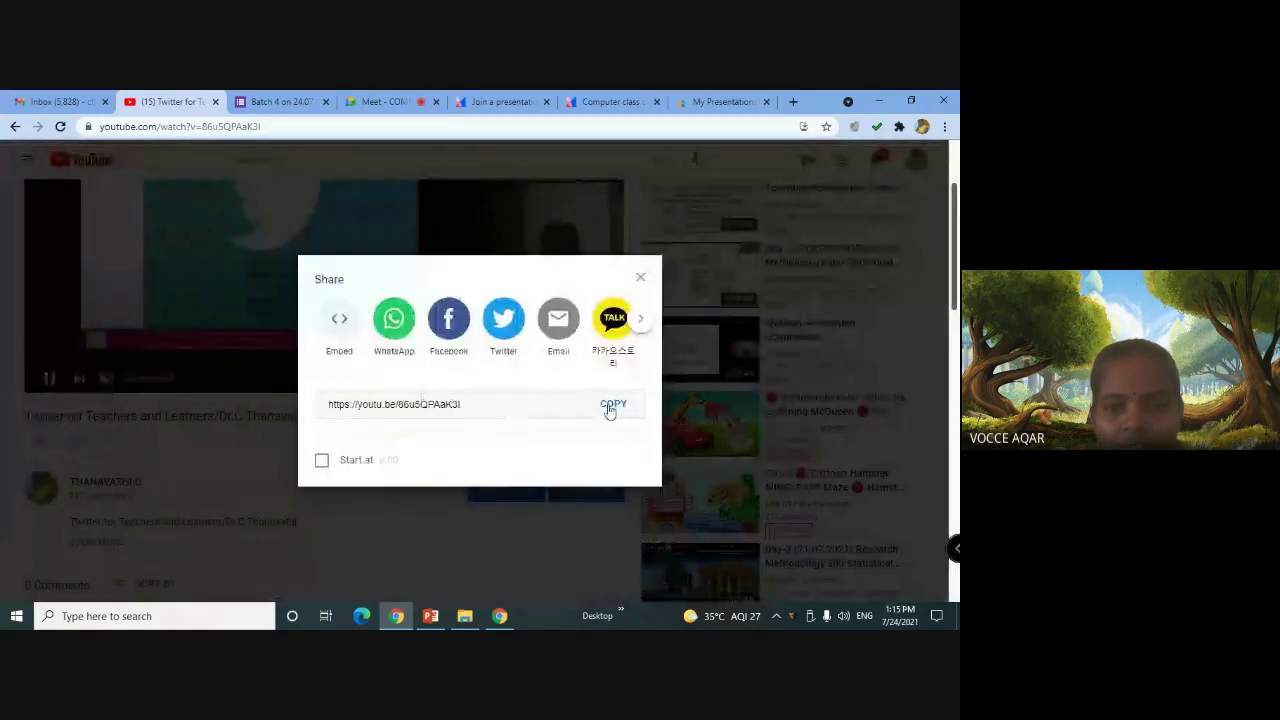
click(610, 406)
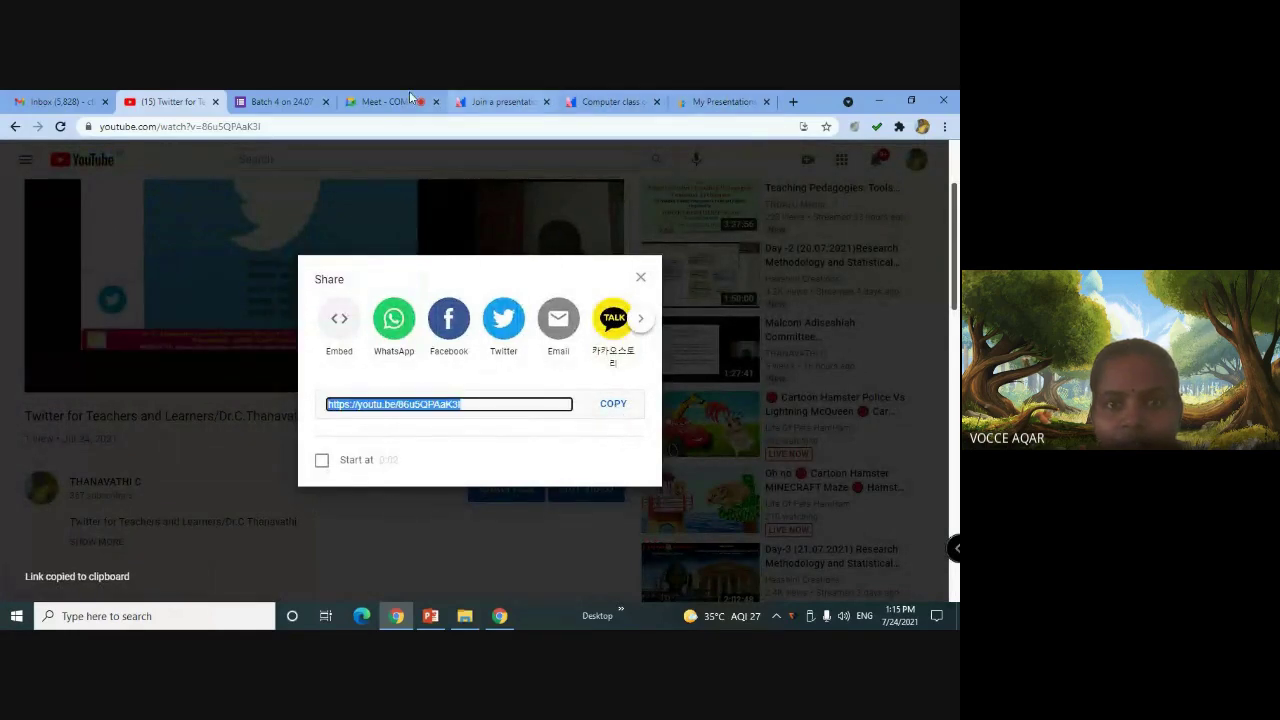
Return to the Mentimeter presentation and add the copied YouTube link as the video slide's URL
click(610, 101)
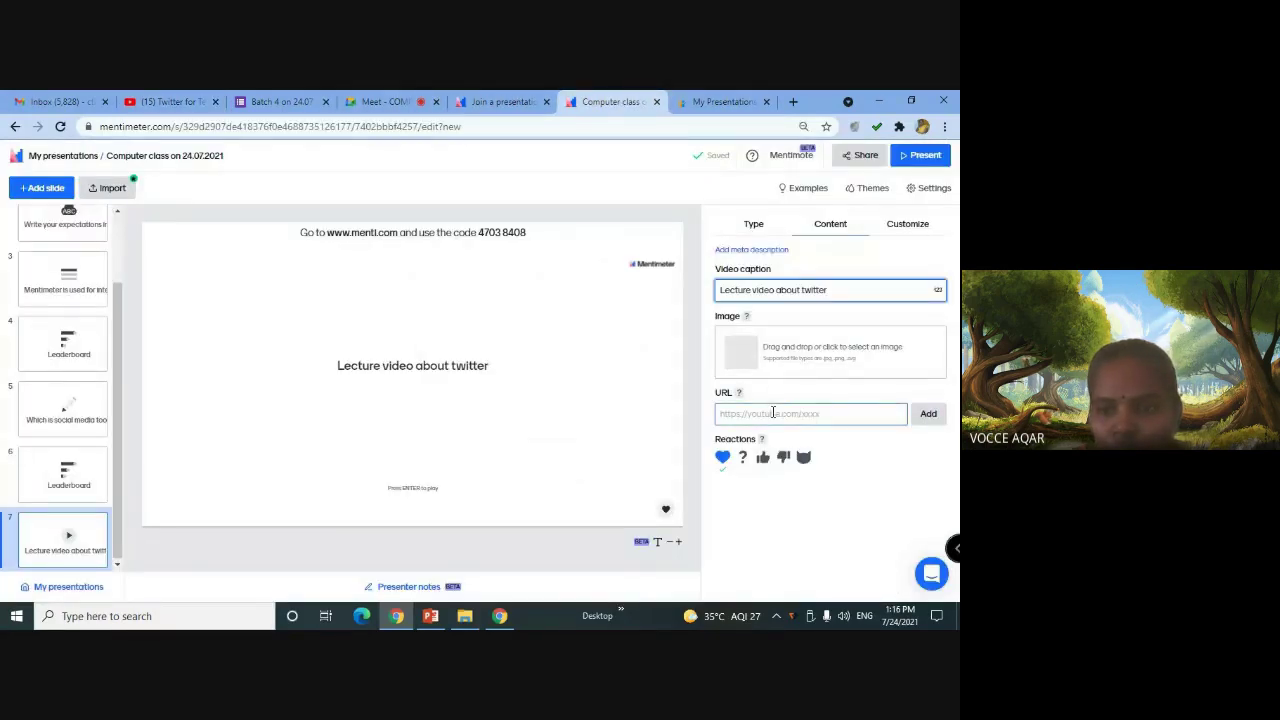
click(773, 413)
key(ctrl+v)
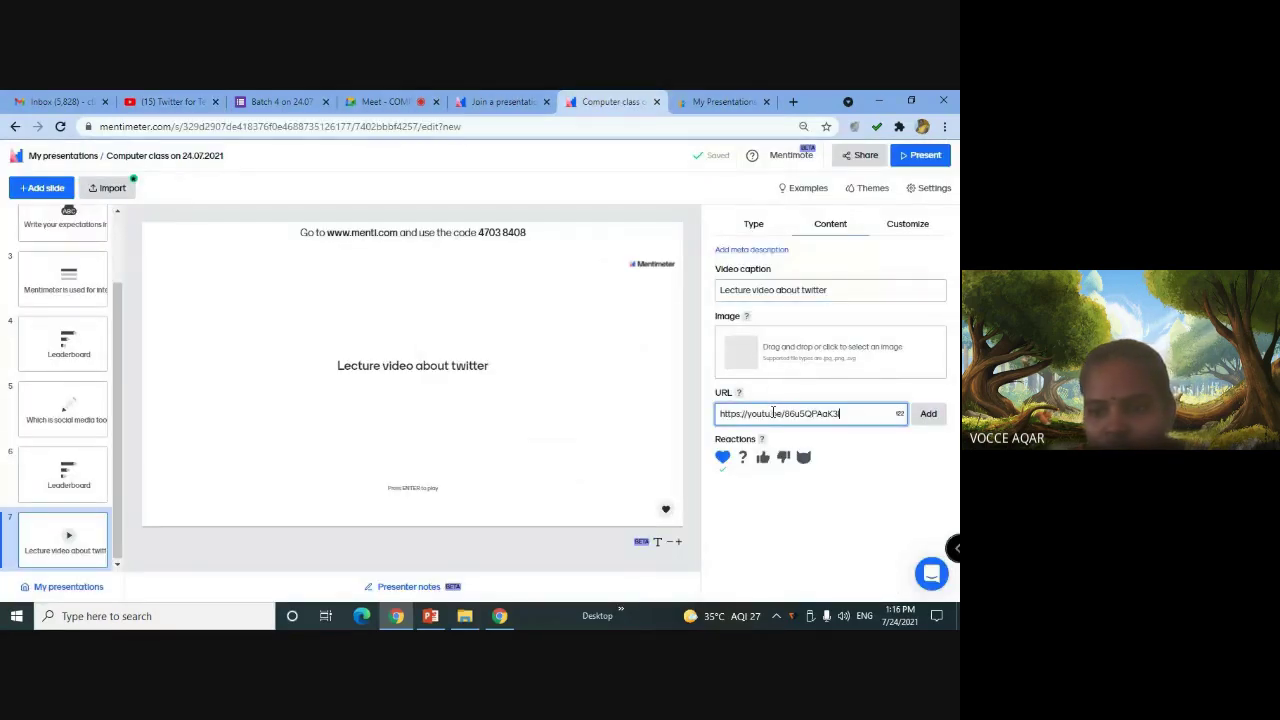
click(933, 416)
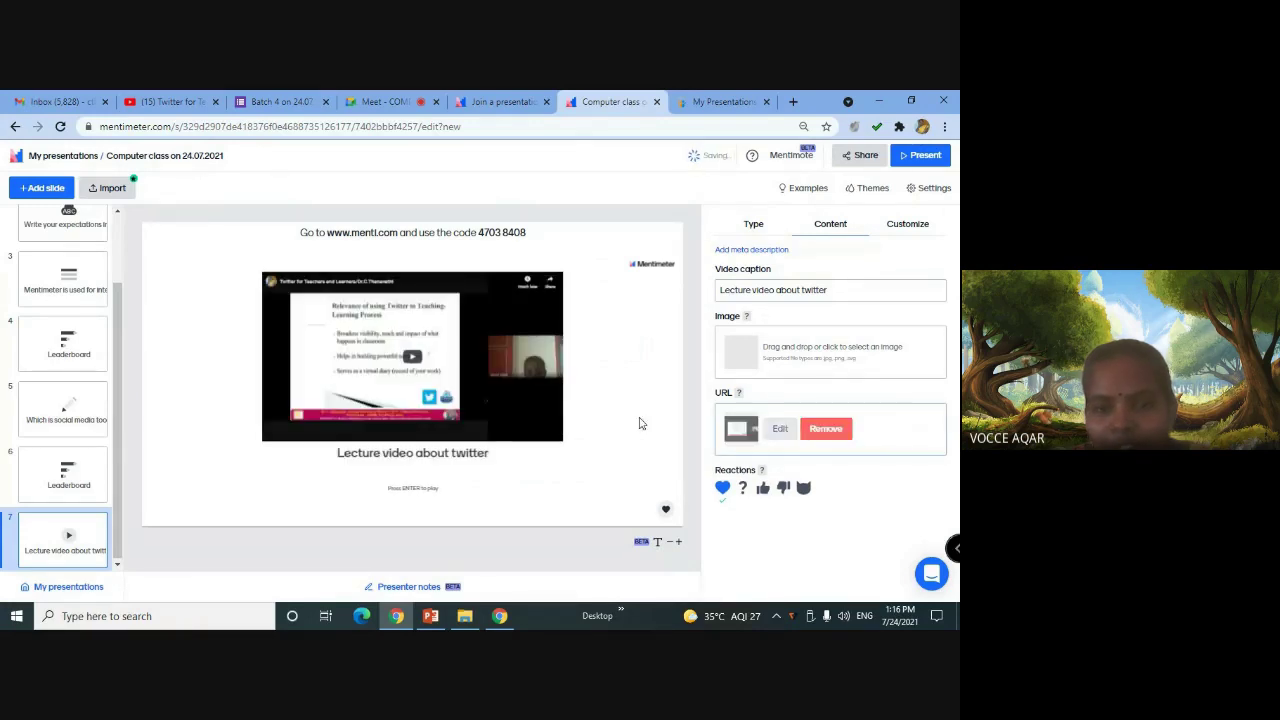
Add a Select Answer quiz slide after the video slide and open its question for editing
click(55, 190)
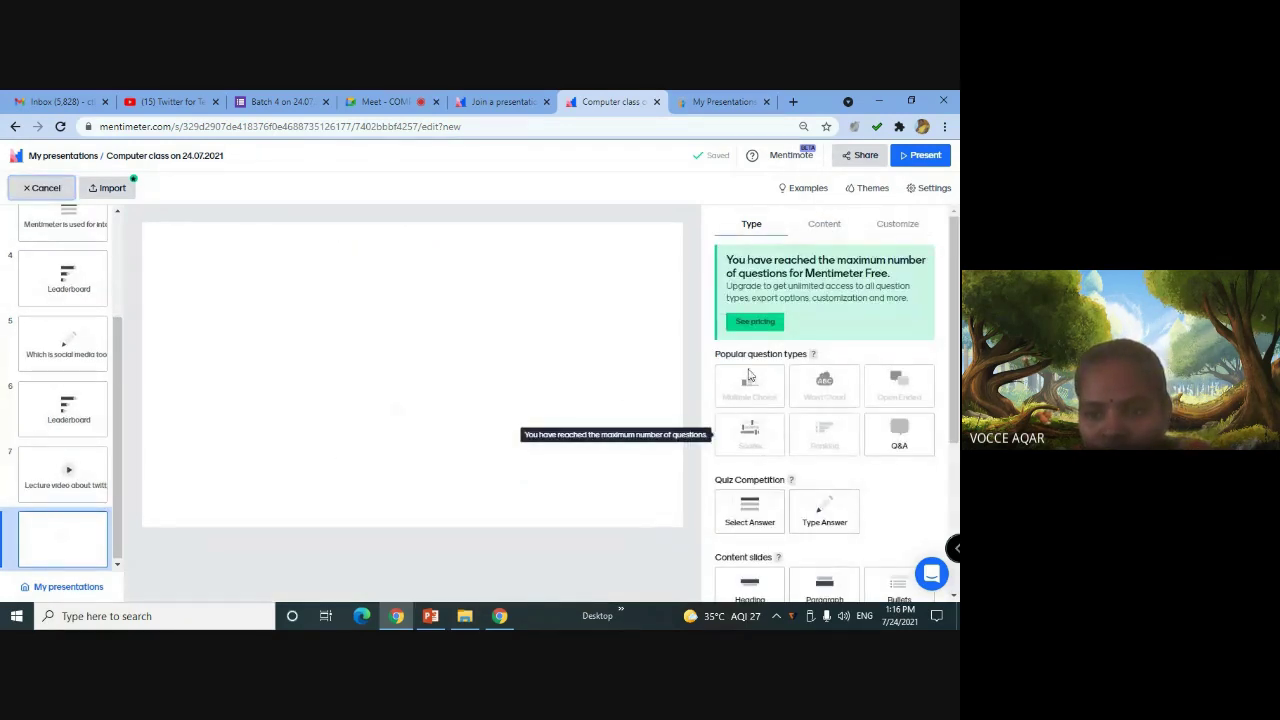
scroll(814, 466, down, 1)
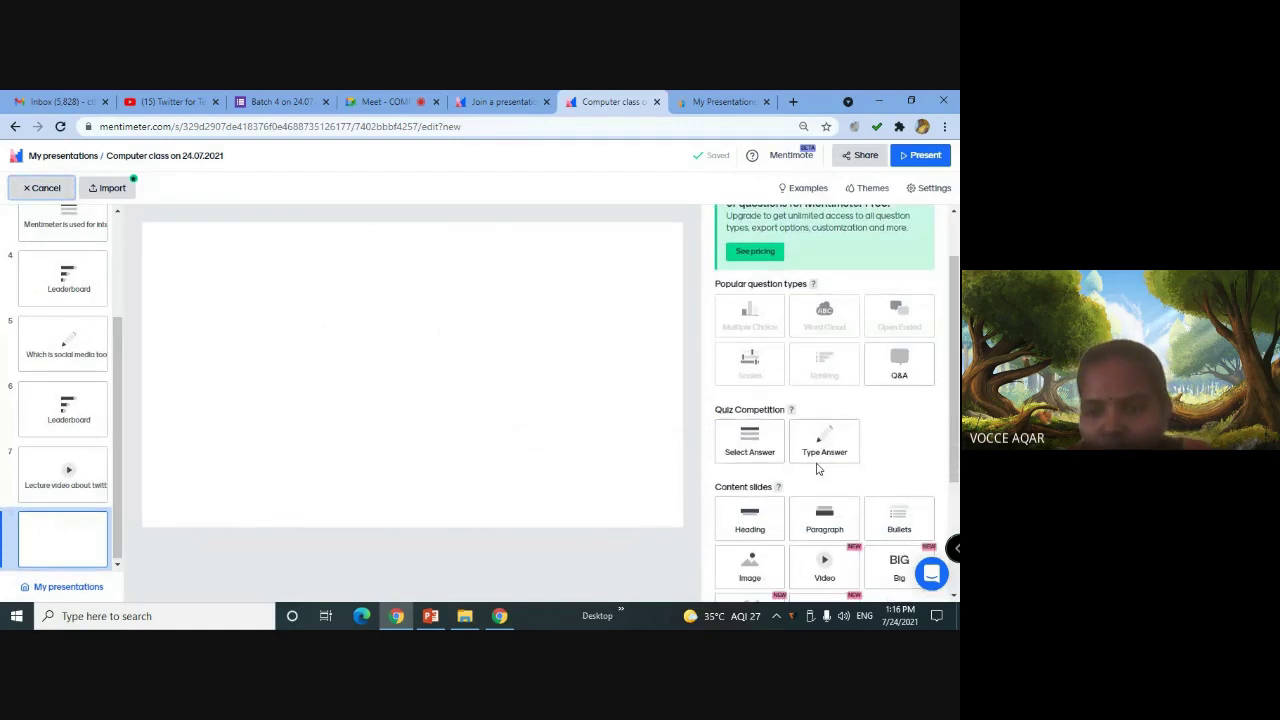
click(758, 447)
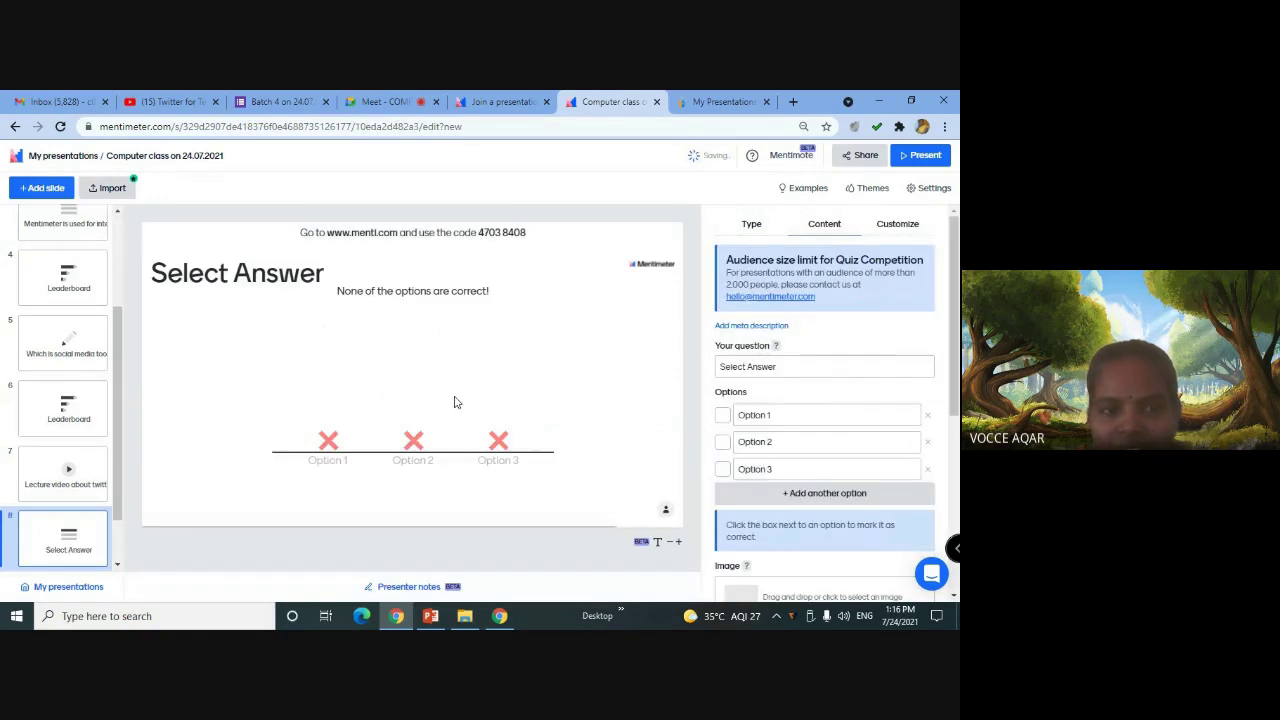
click(784, 367)
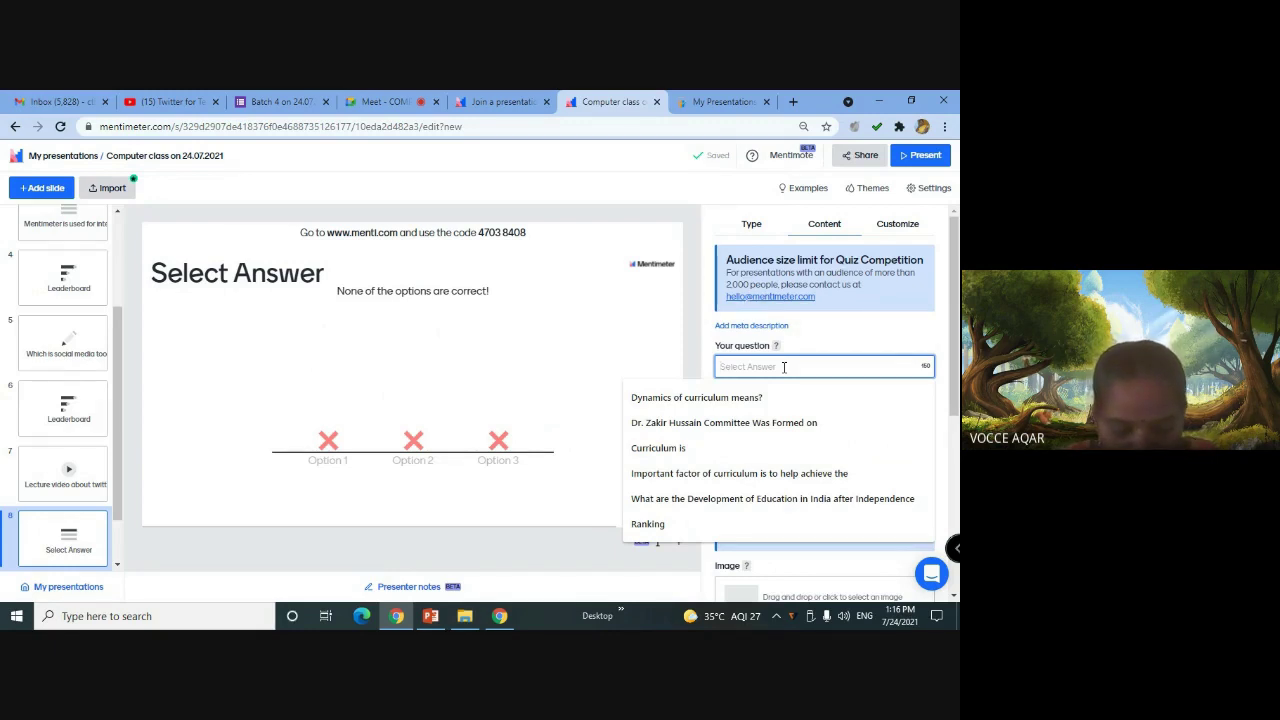
text(Rate)
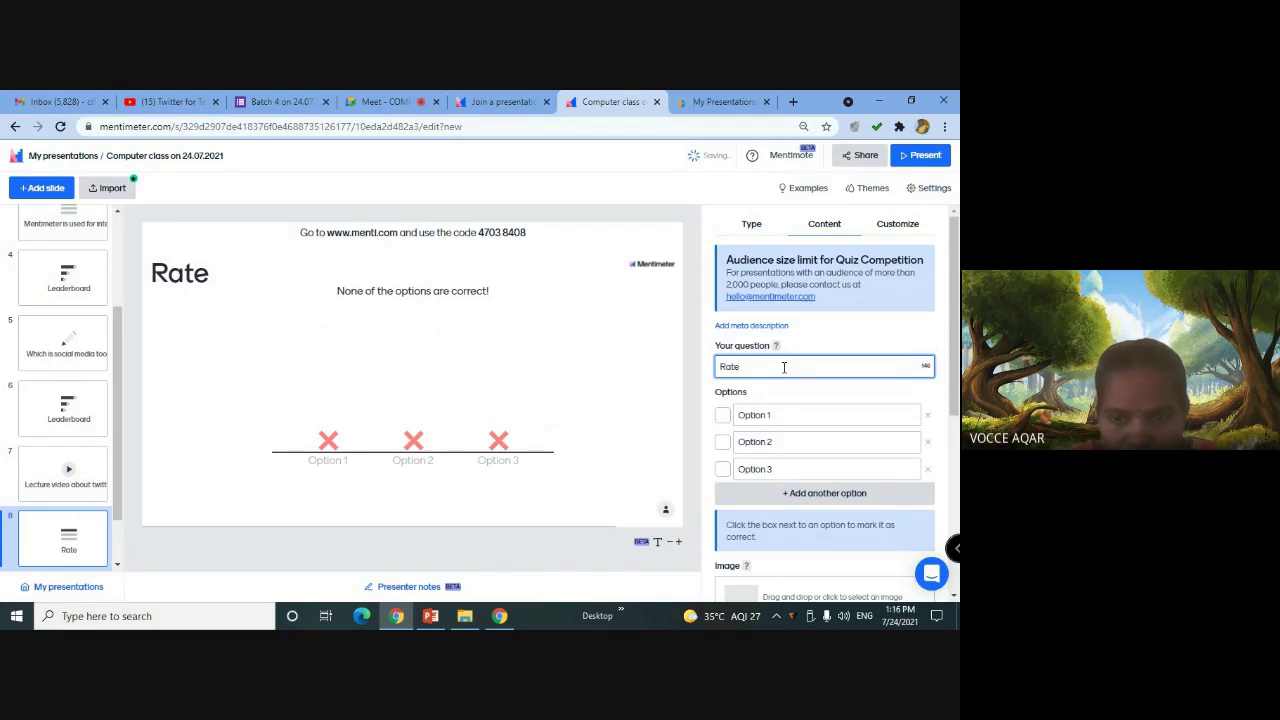
key(BackSpace)
key(BackSpace)
key(BackSpace)
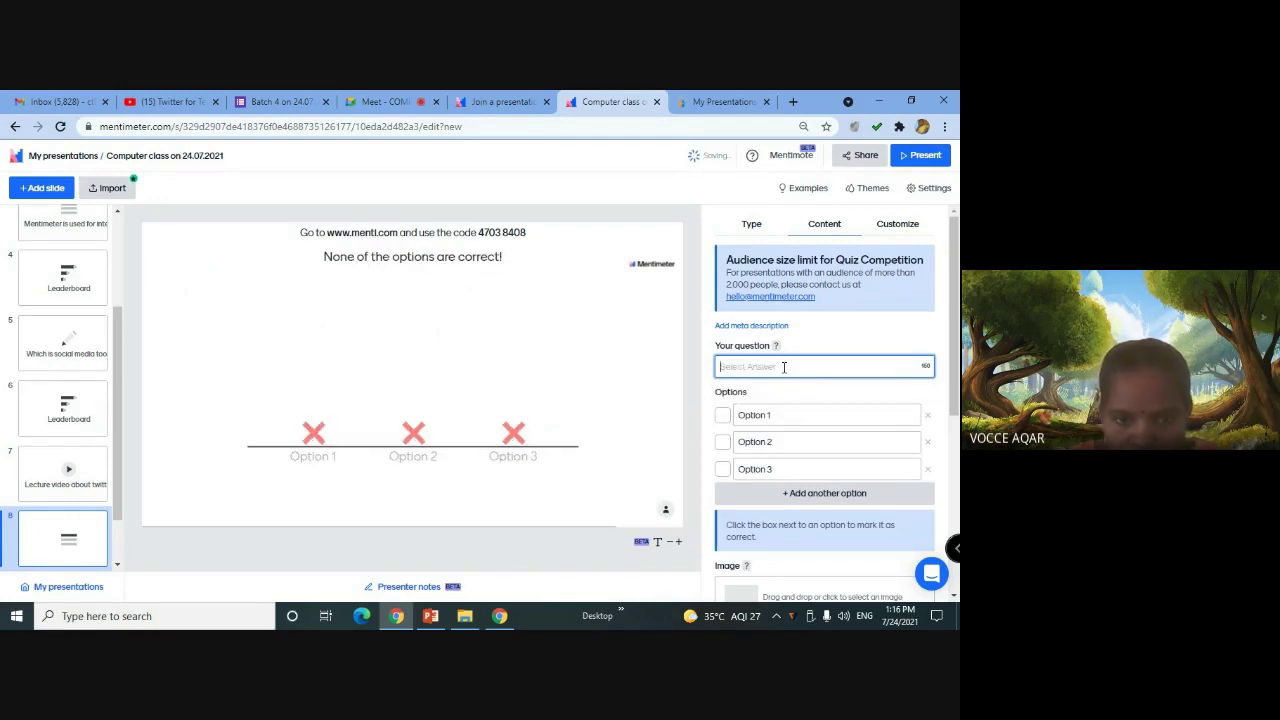
text(Rat)
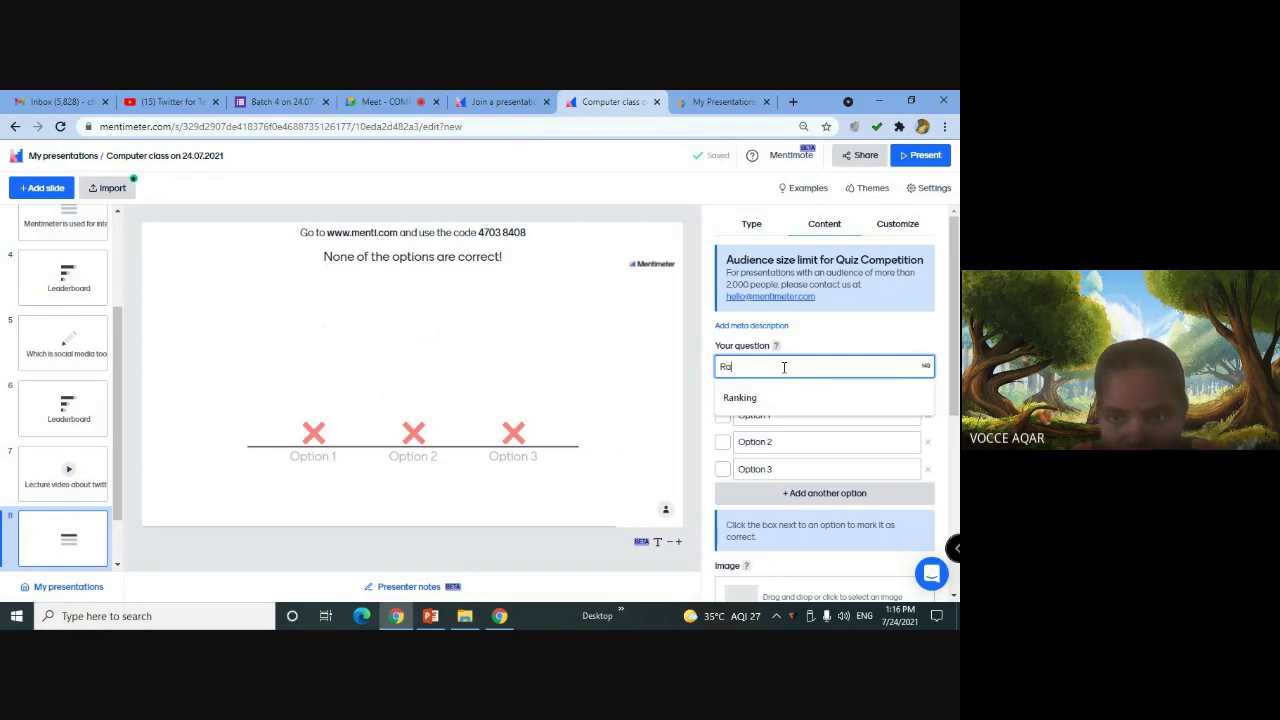
key(BackSpace)
key(BackSpace)
key(BackSpace)
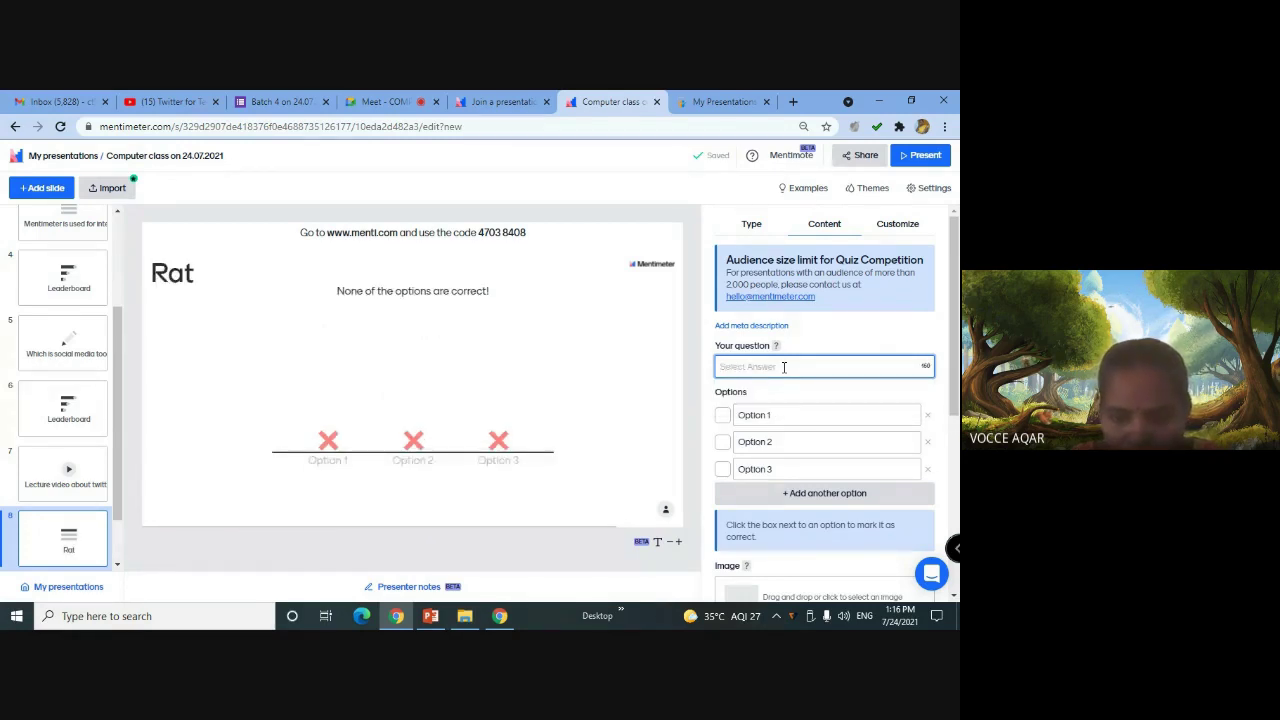
Enter "Opinion about this class" as the question of the new Select Answer slide
text(Op)
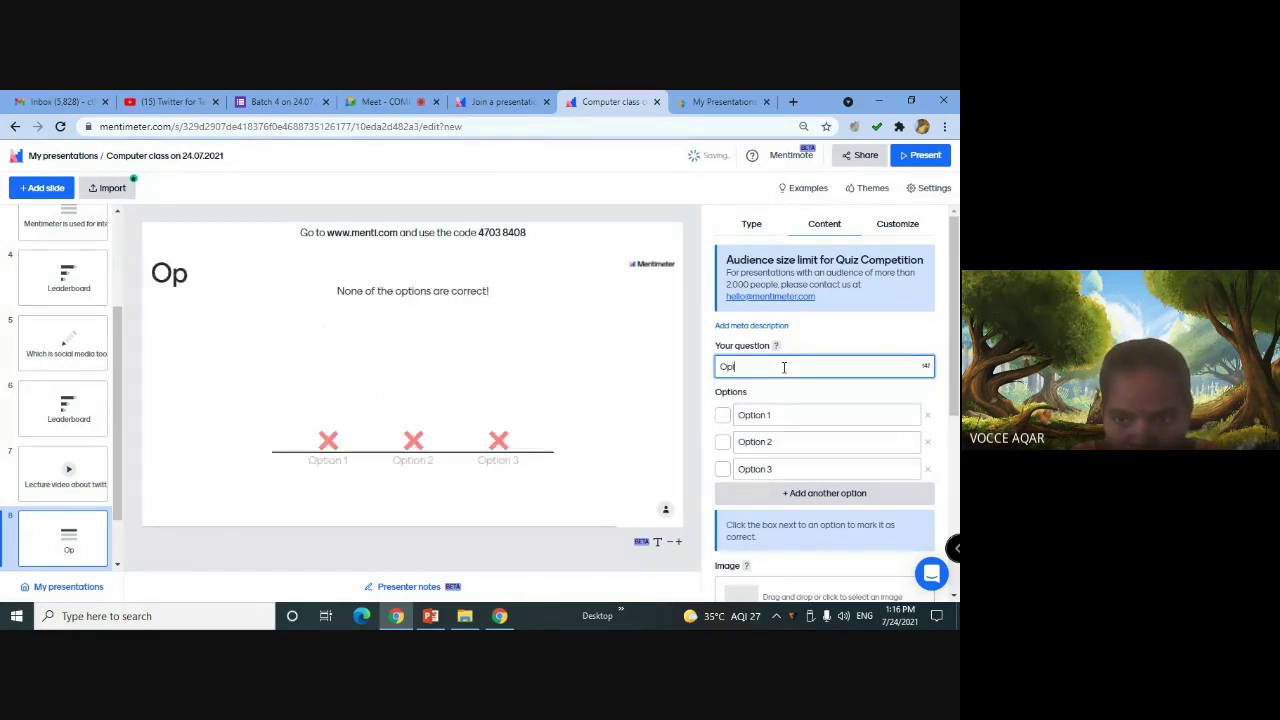
text(ini)
text(on w)
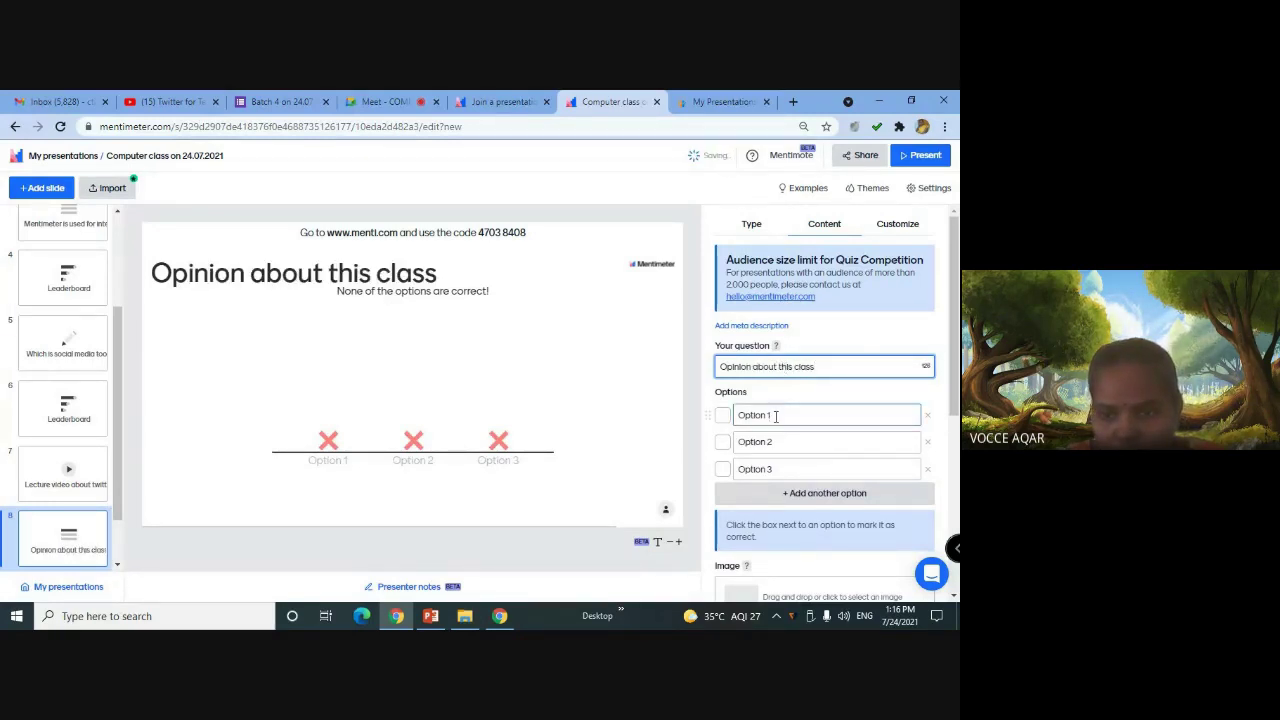
Fill in the opinion options as "Excellent", "Good" and "Improve", and mark "Excellent" as the correct answer
click(775, 415)
text(Exc)
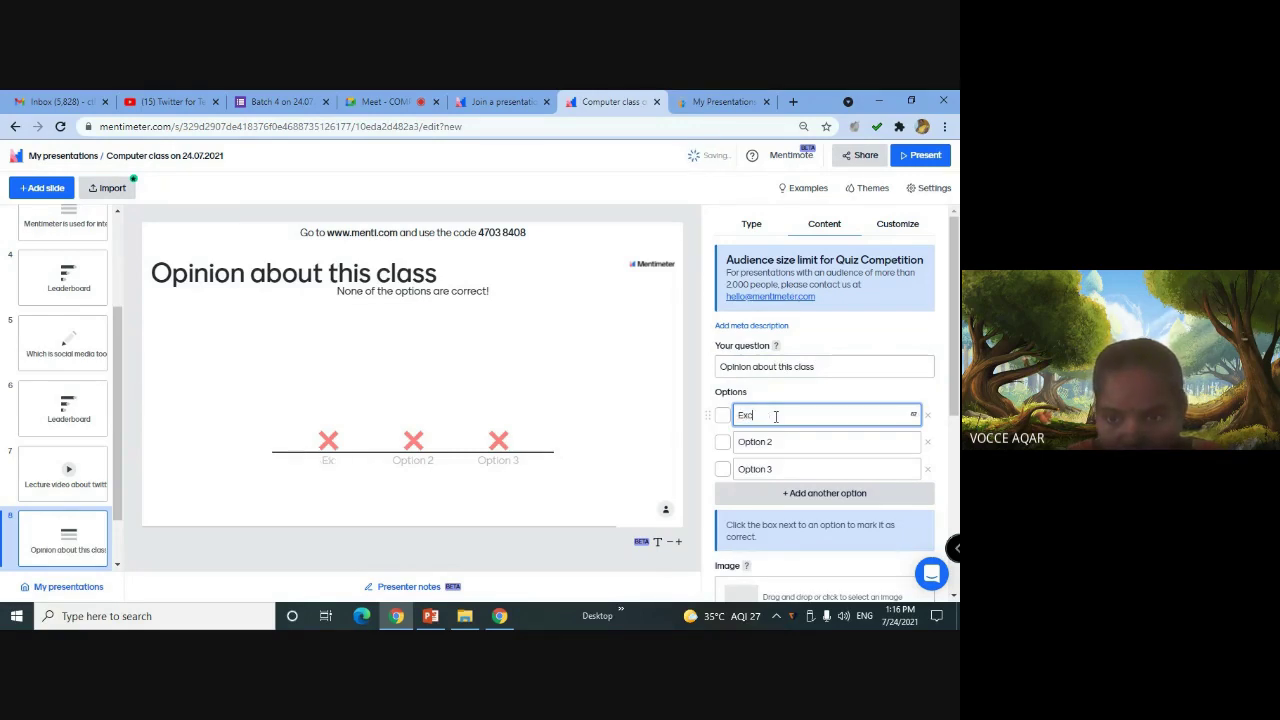
text(ellent)
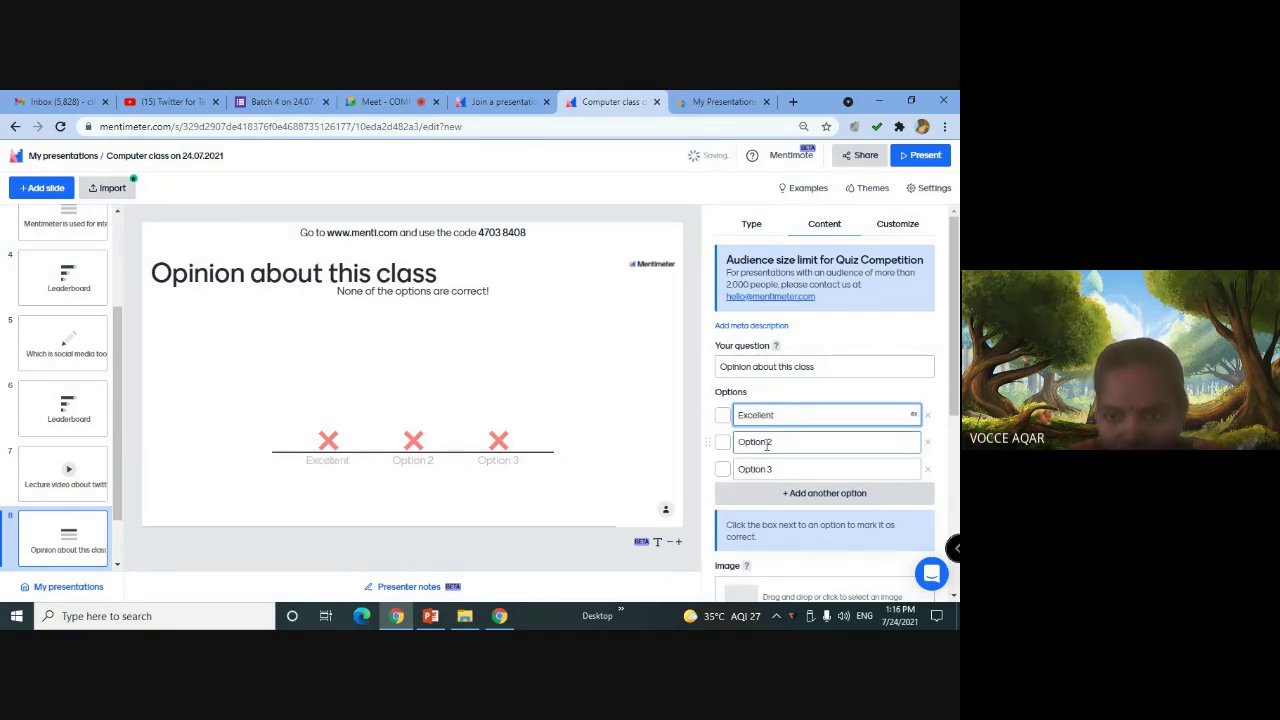
click(767, 442)
text(Good)
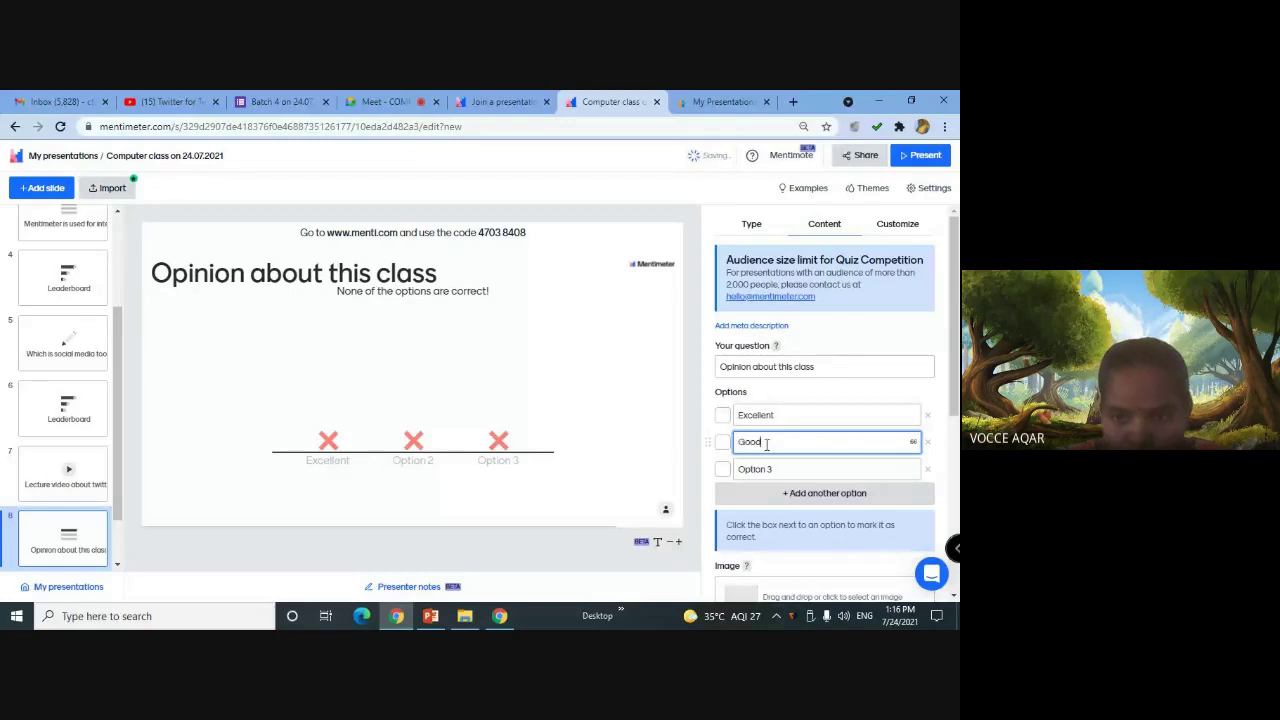
click(765, 469)
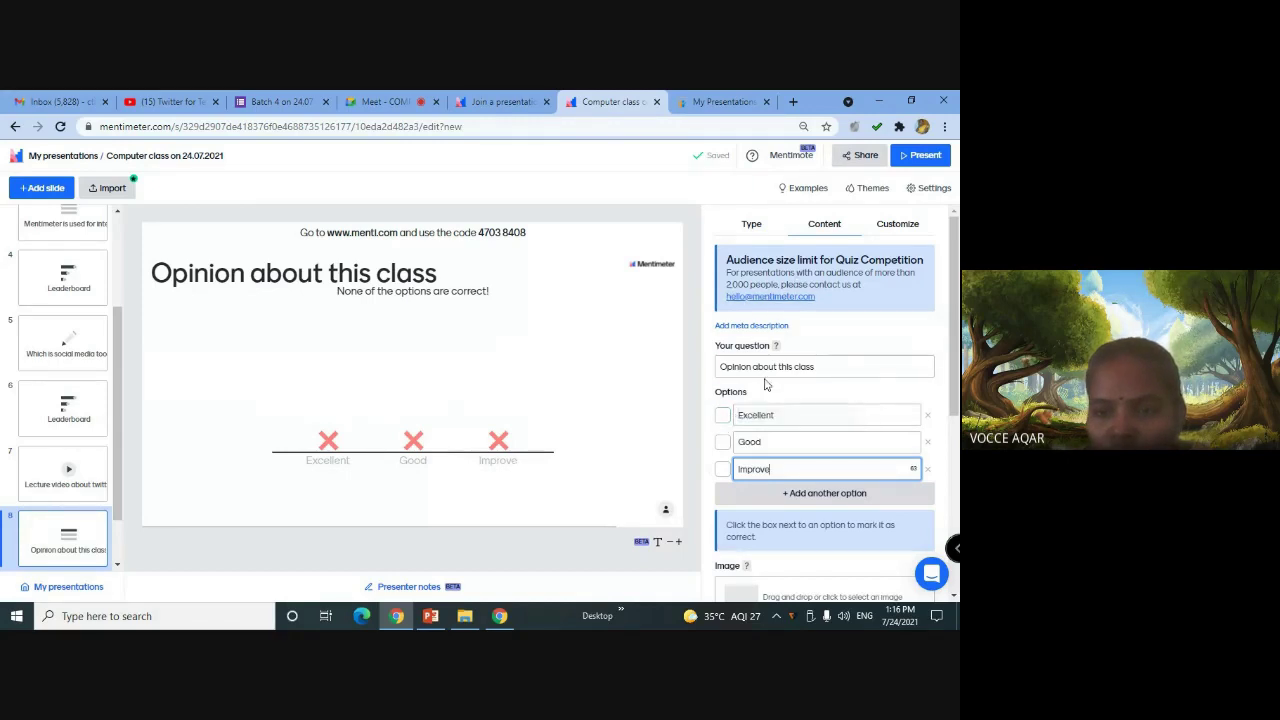
click(722, 417)
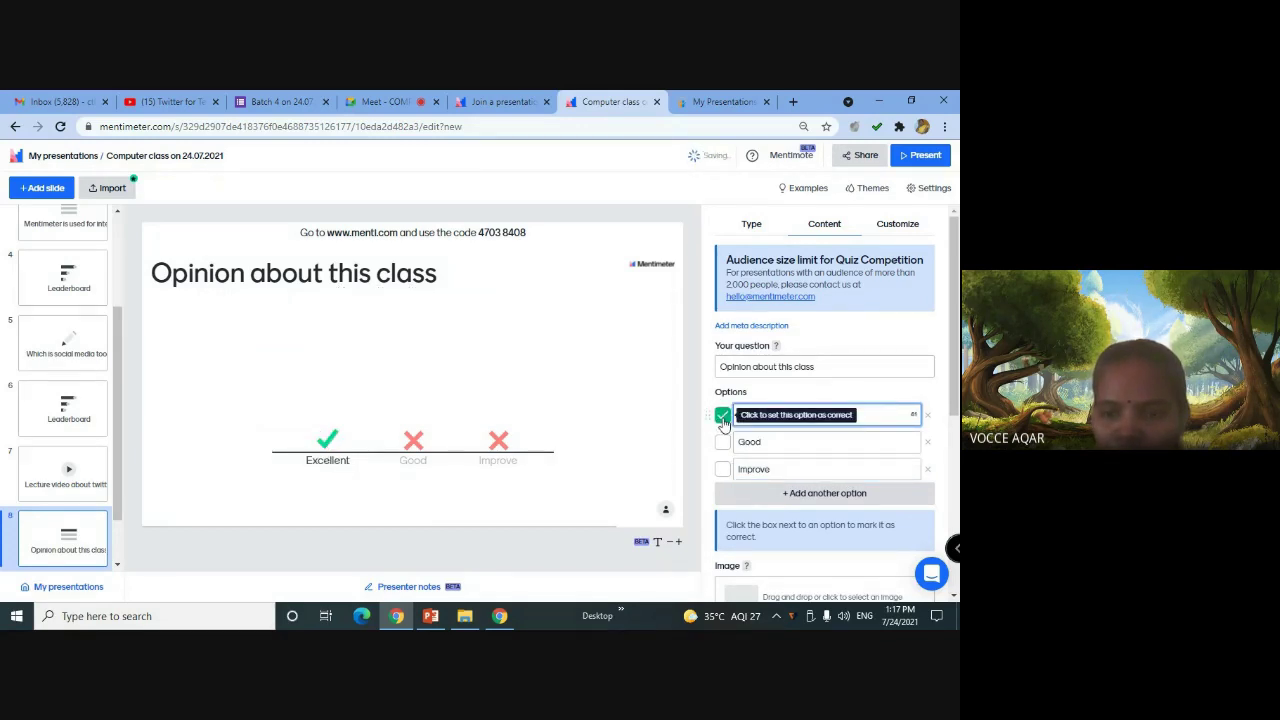
scroll(40, 490, down, 1)
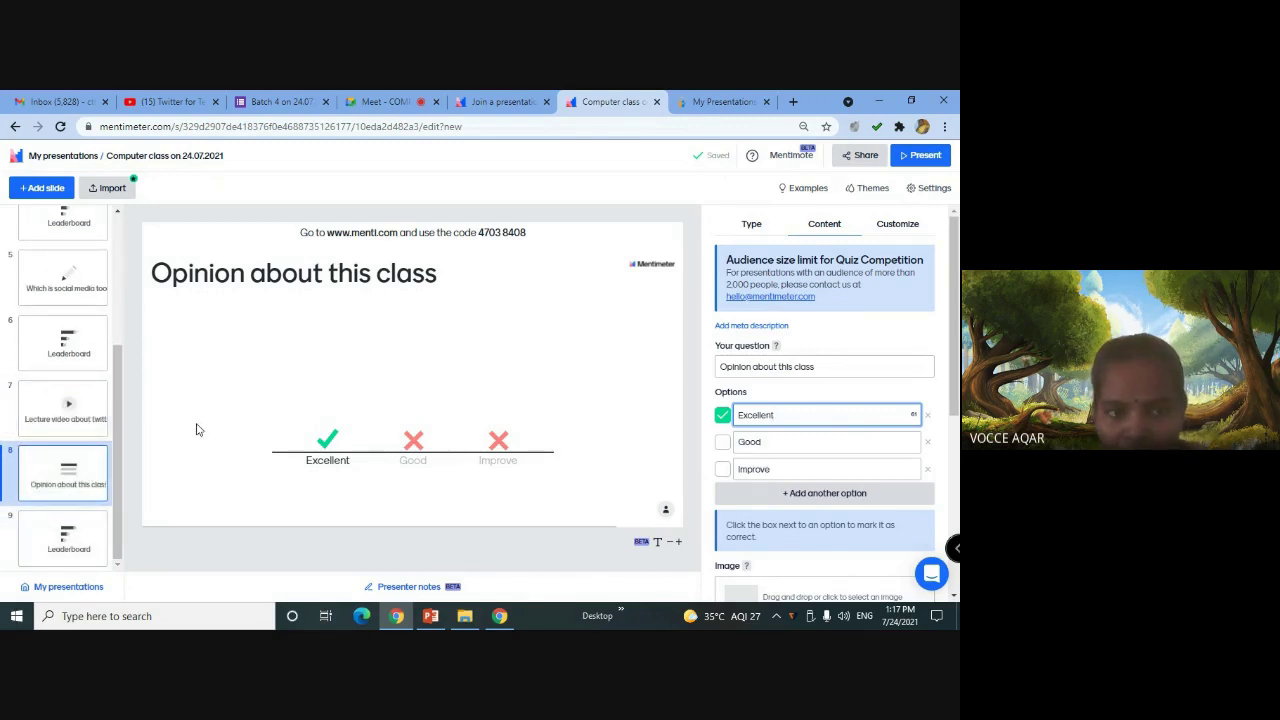
Set the seconds to answer for the "Opinion about this class" quiz slide to 30
mouse_move(117, 360)
mouse_down()
mouse_move(125, 230)
mouse_move(113, 352)
mouse_up()
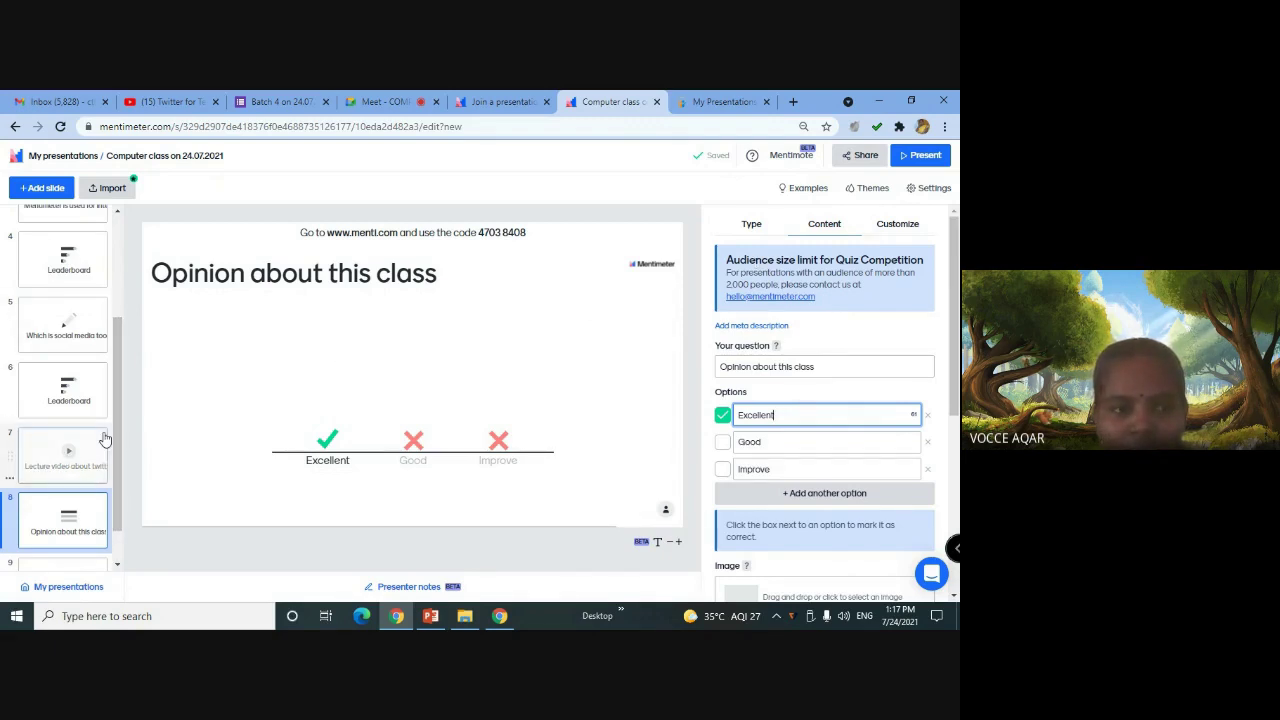
drag(119, 411, 128, 277)
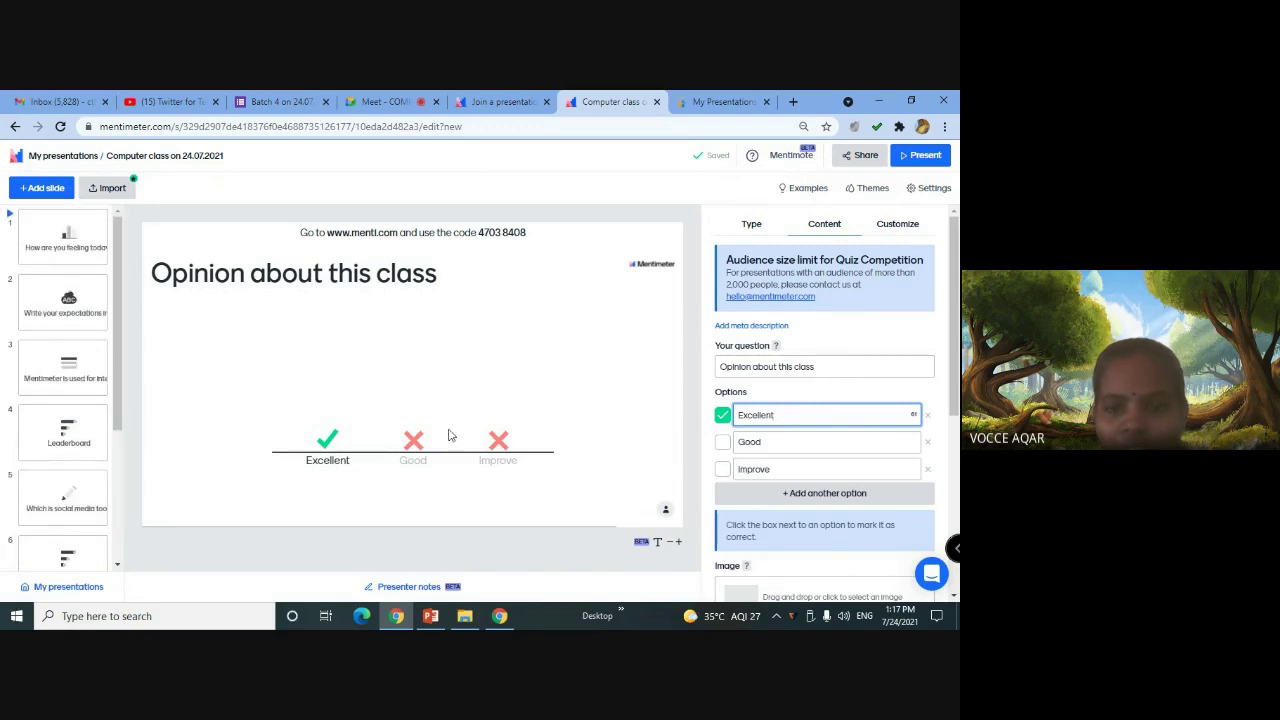
scroll(883, 450, down, 4)
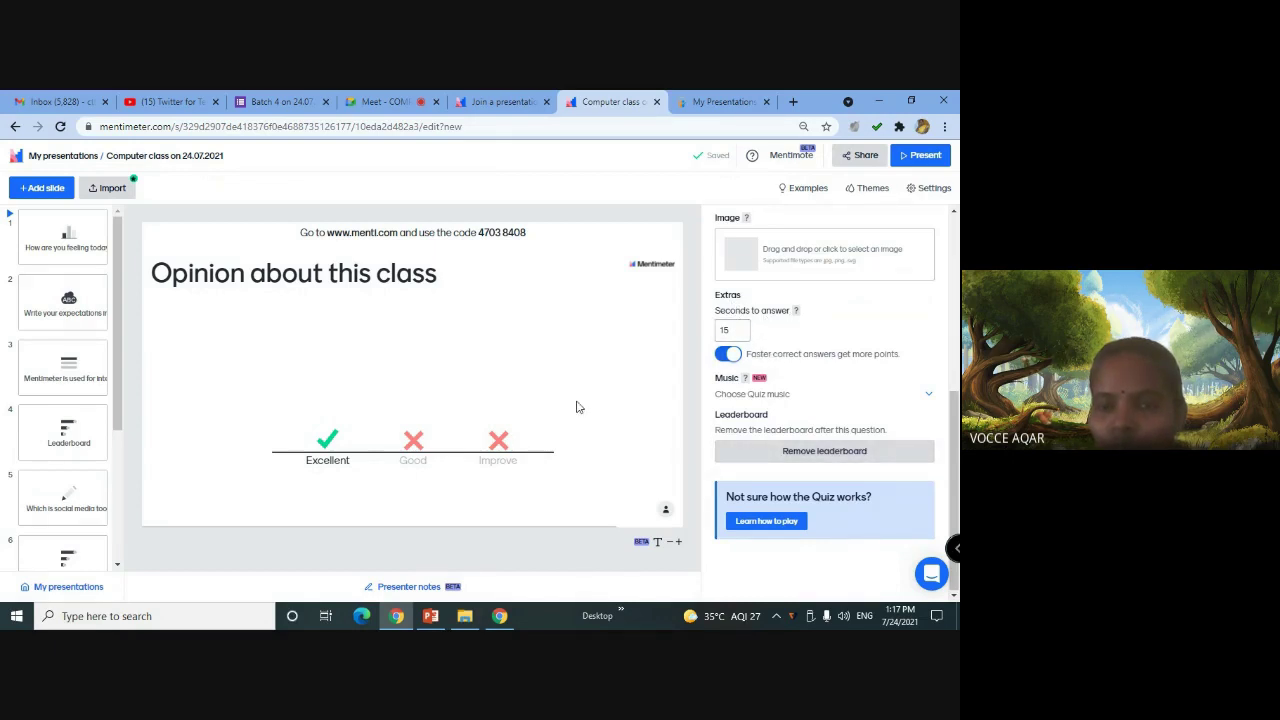
click(742, 329)
click(742, 329)
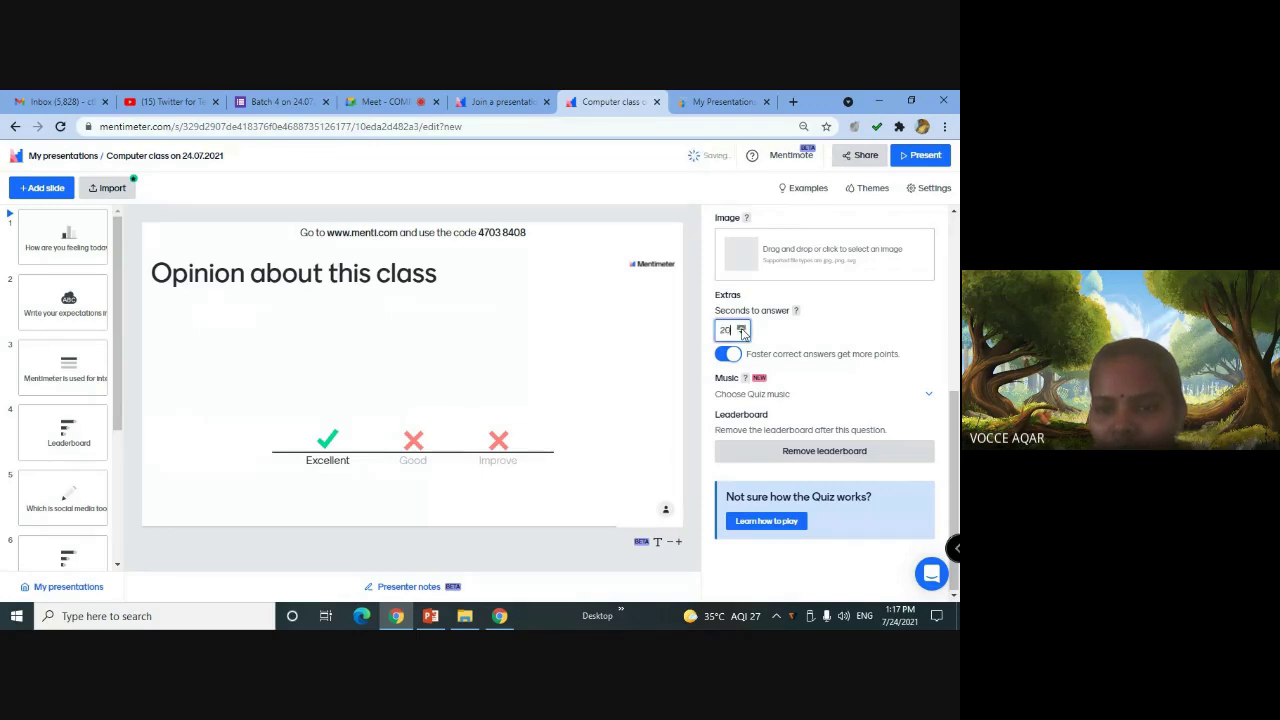
click(742, 329)
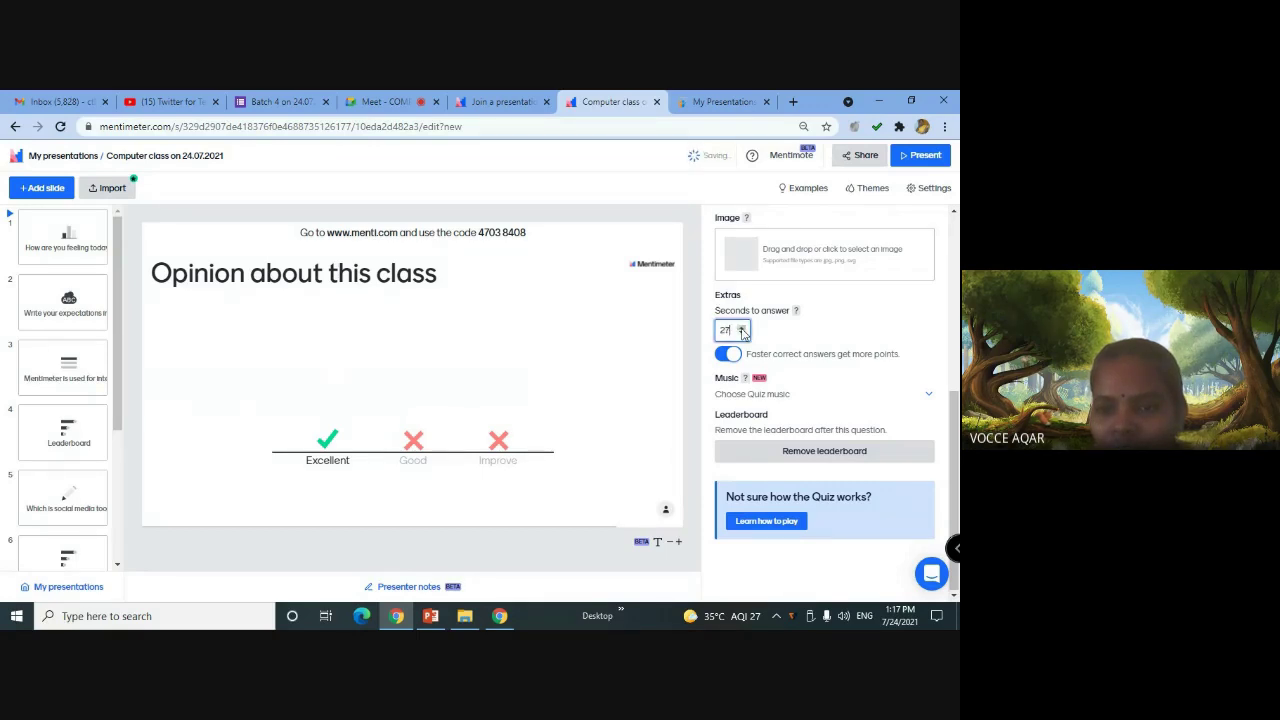
click(742, 329)
click(742, 329)
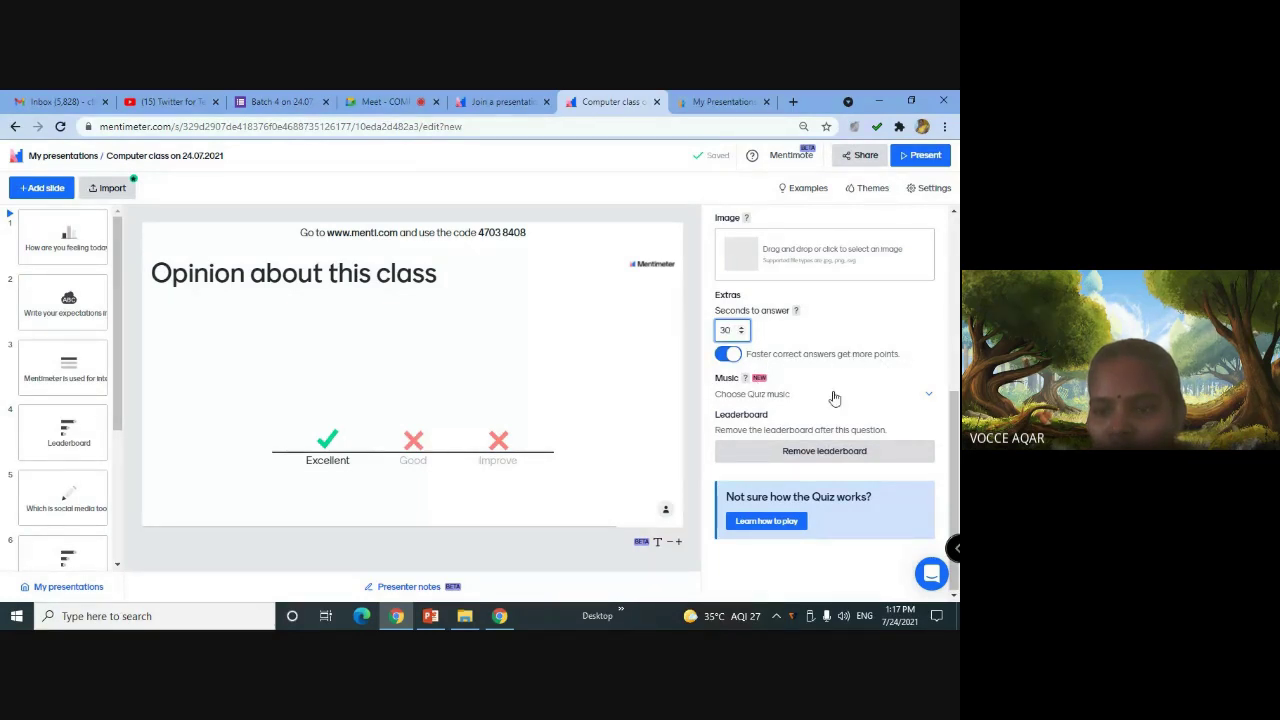
Choose the Joe E. Lee track "A One Way Ticket Too Much" as the quiz music for the opinion slide
click(926, 394)
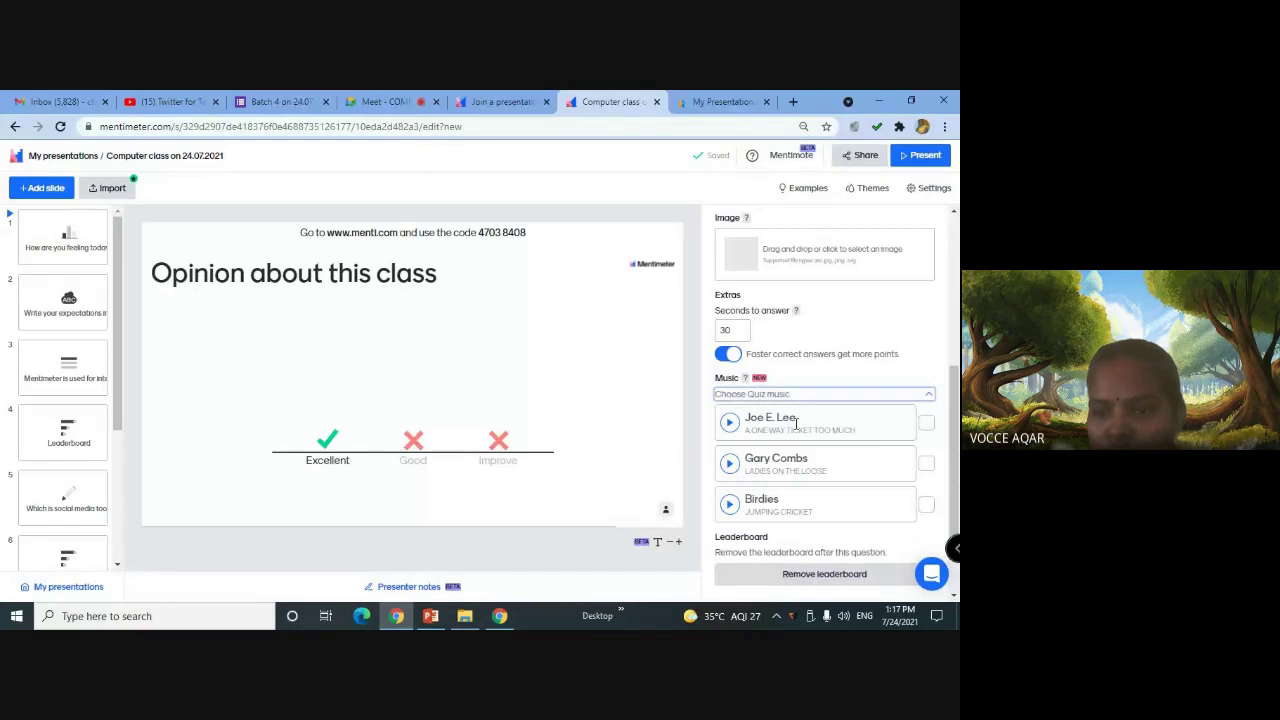
scroll(800, 457, down, 1)
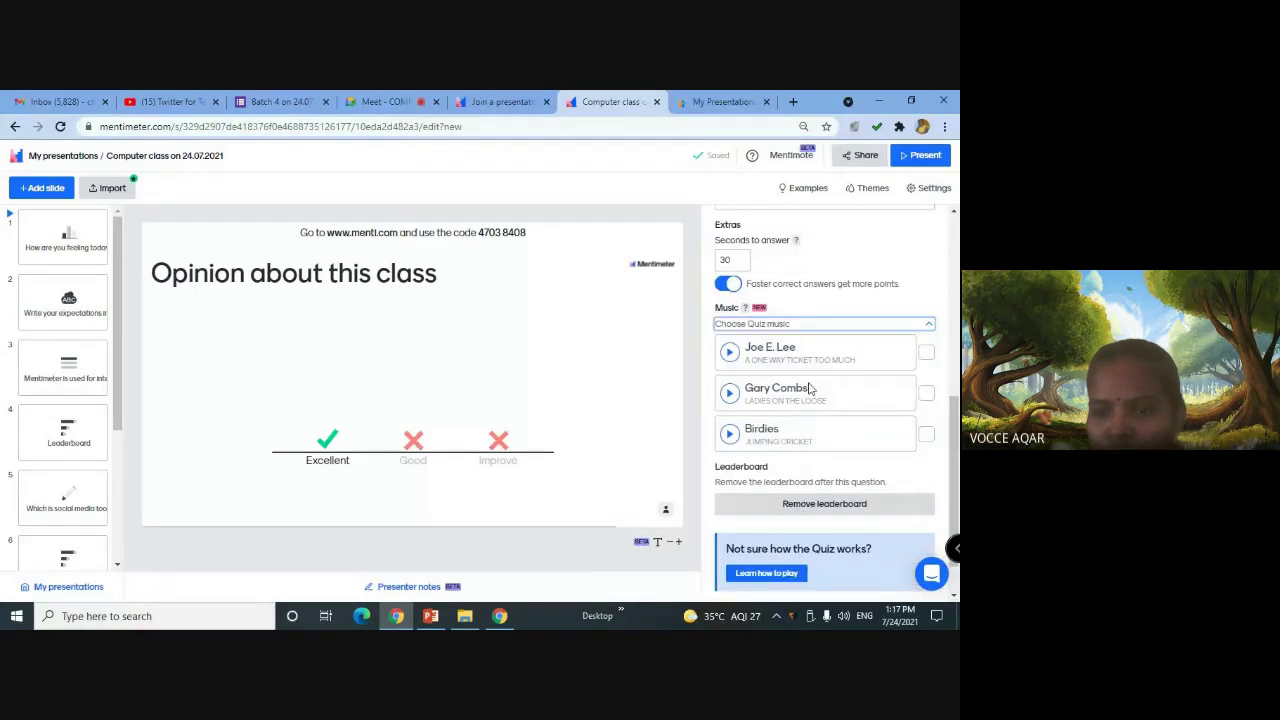
click(926, 355)
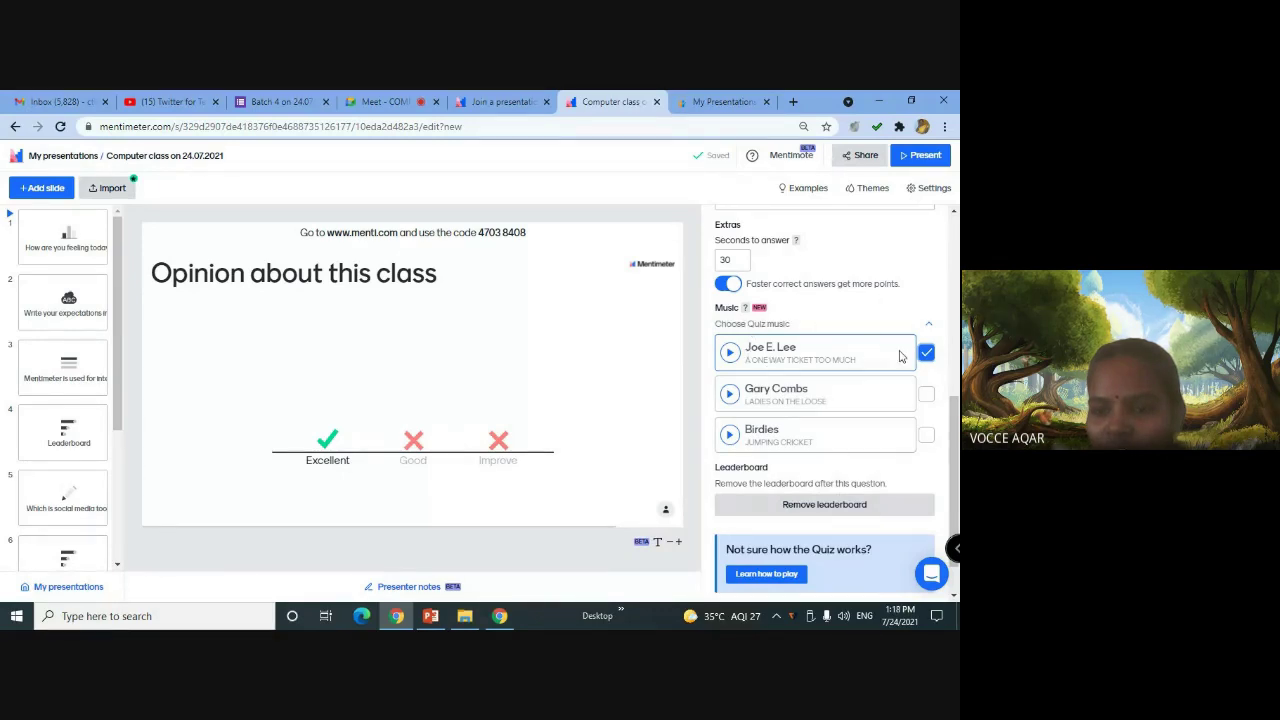
scroll(768, 423, down, 1)
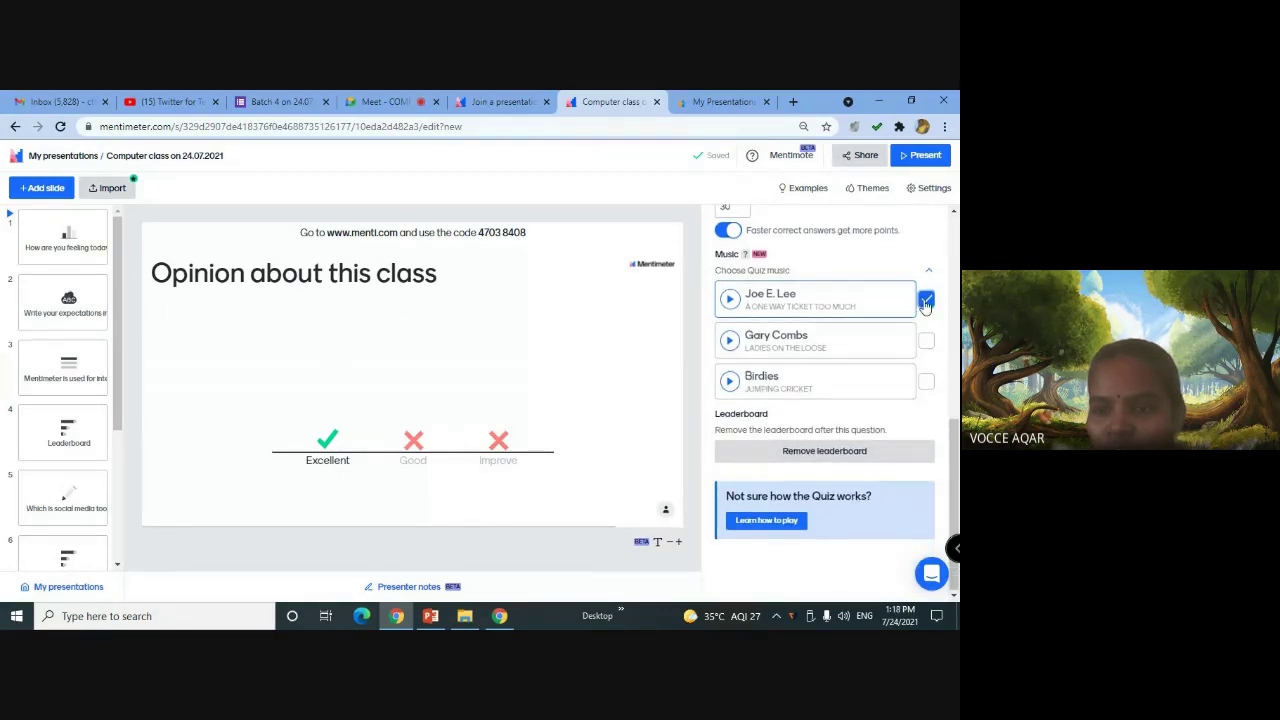
scroll(856, 328, up, 2)
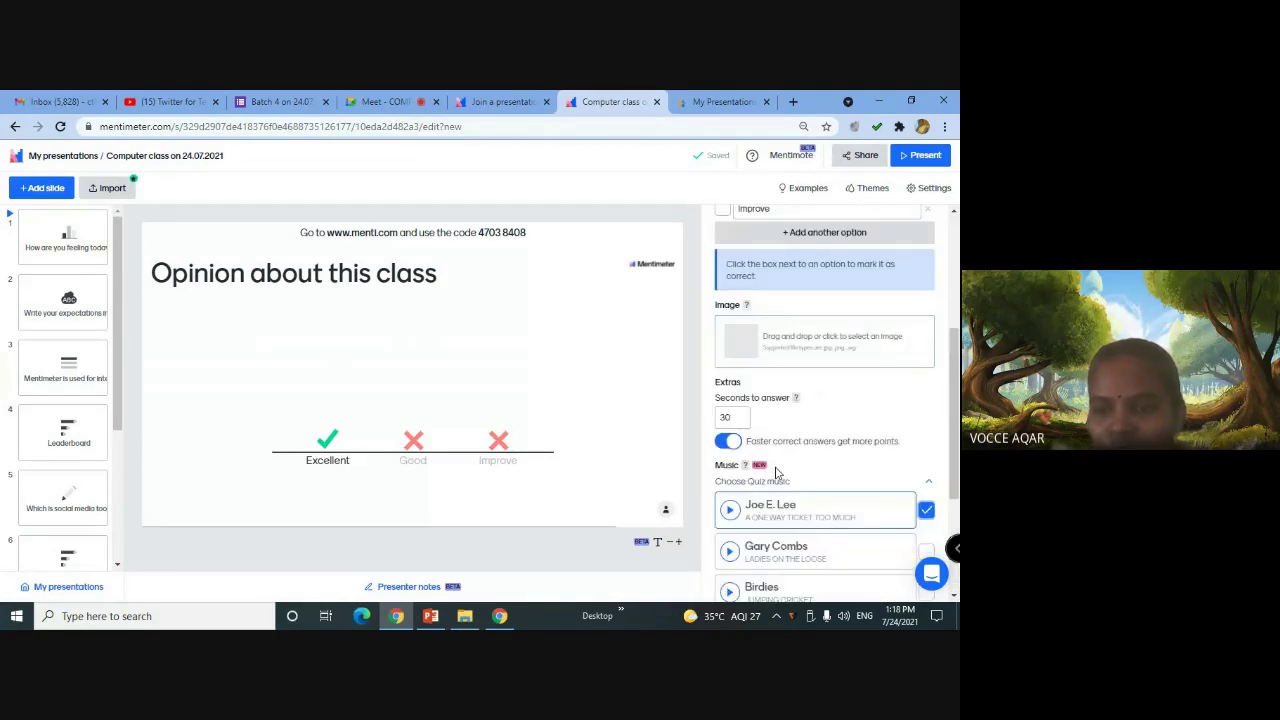
scroll(800, 420, up, 2)
scroll(778, 473, up, 1)
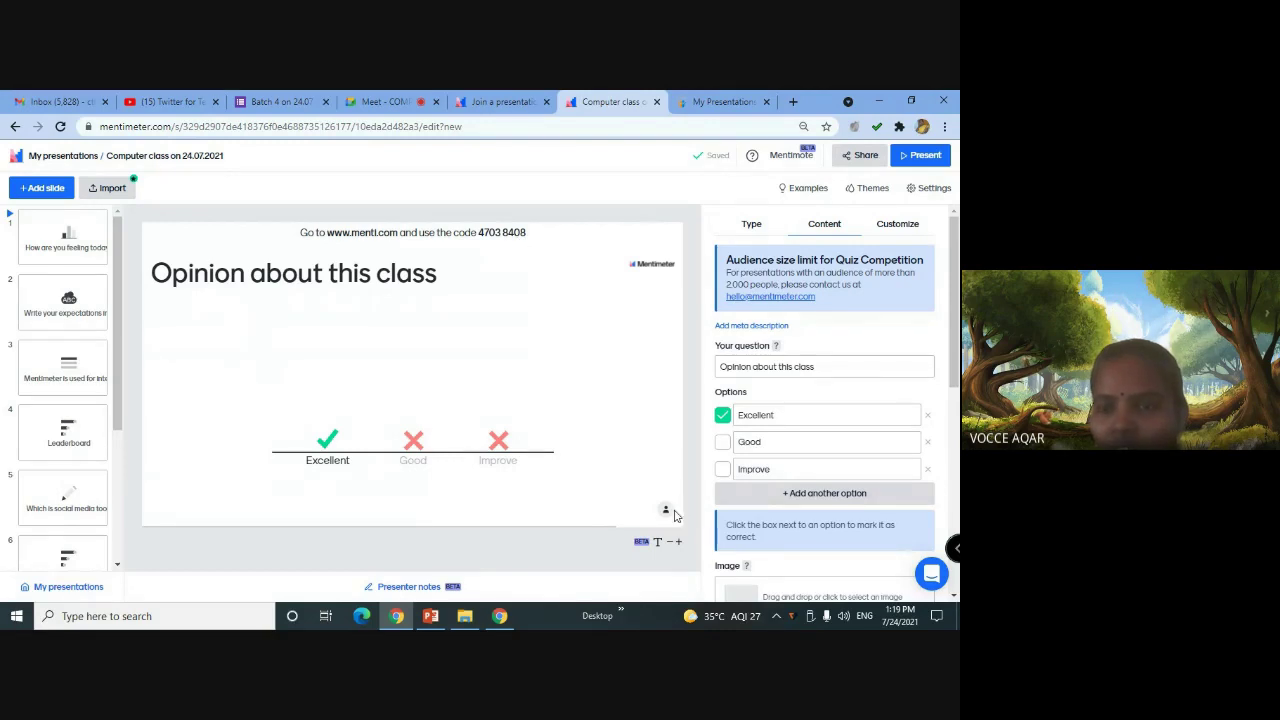
Open the presentation's sharing settings and copy its voting link
click(858, 155)
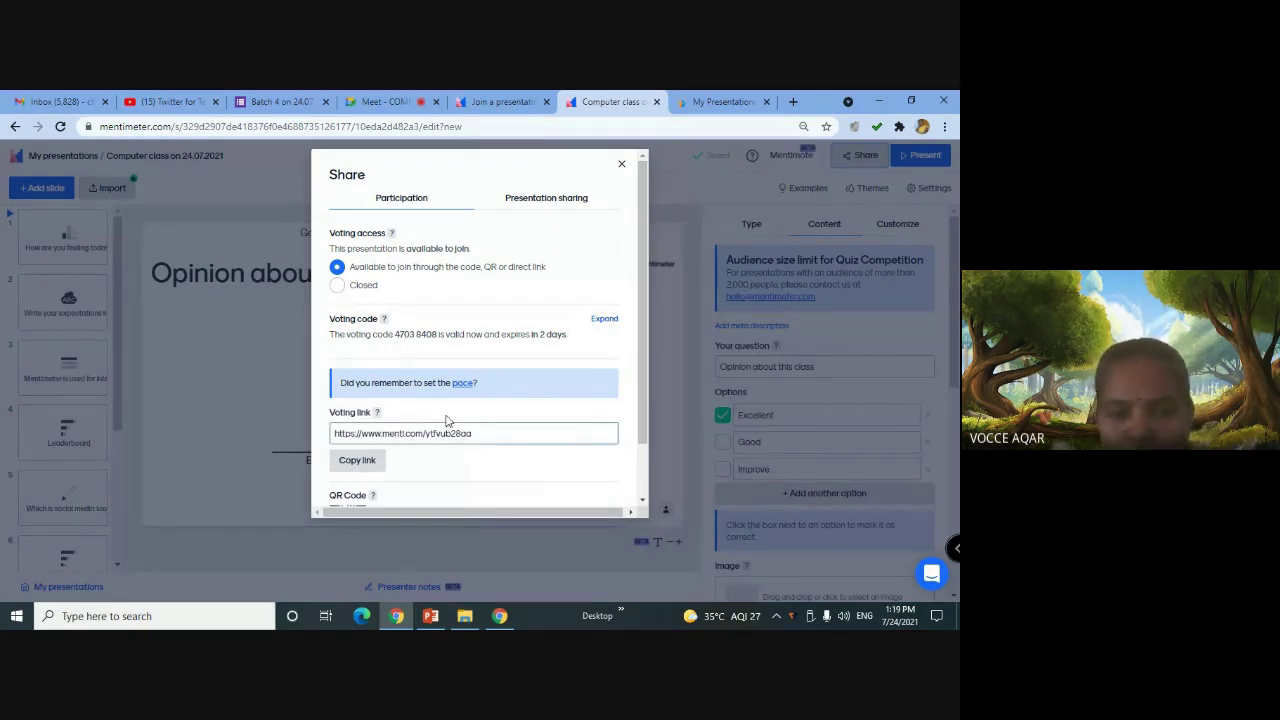
scroll(509, 409, down, 2)
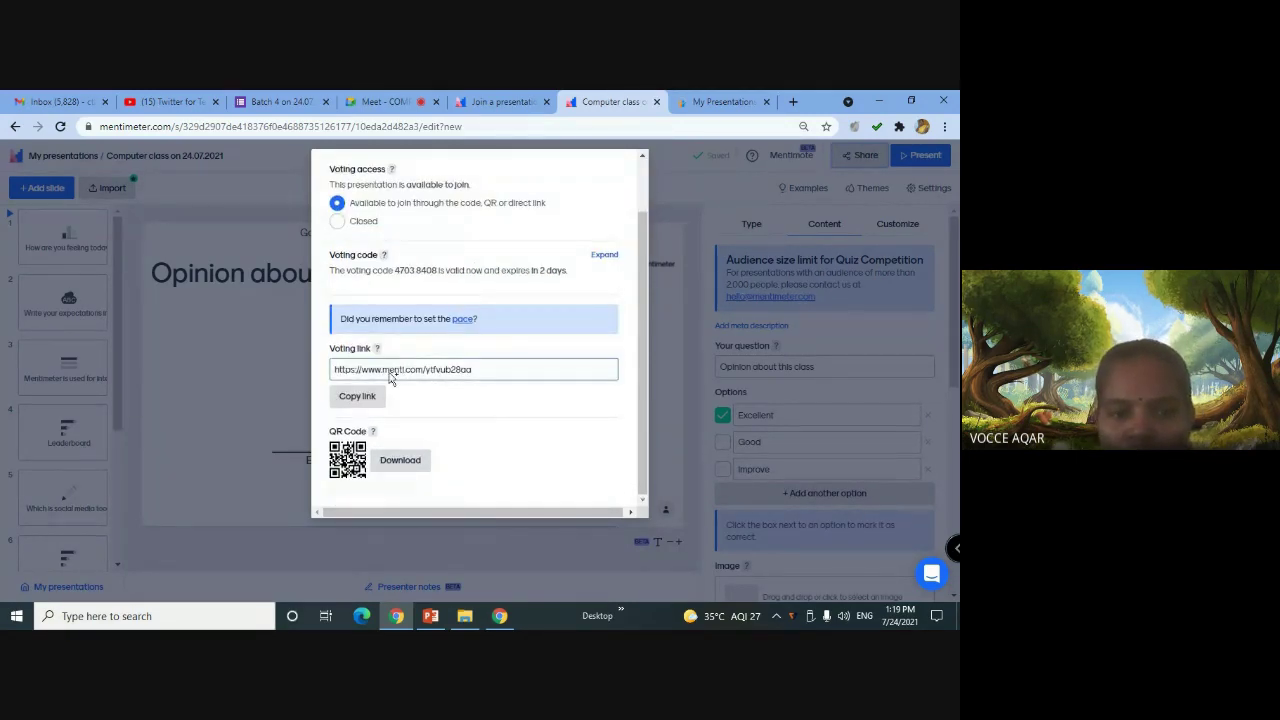
click(357, 397)
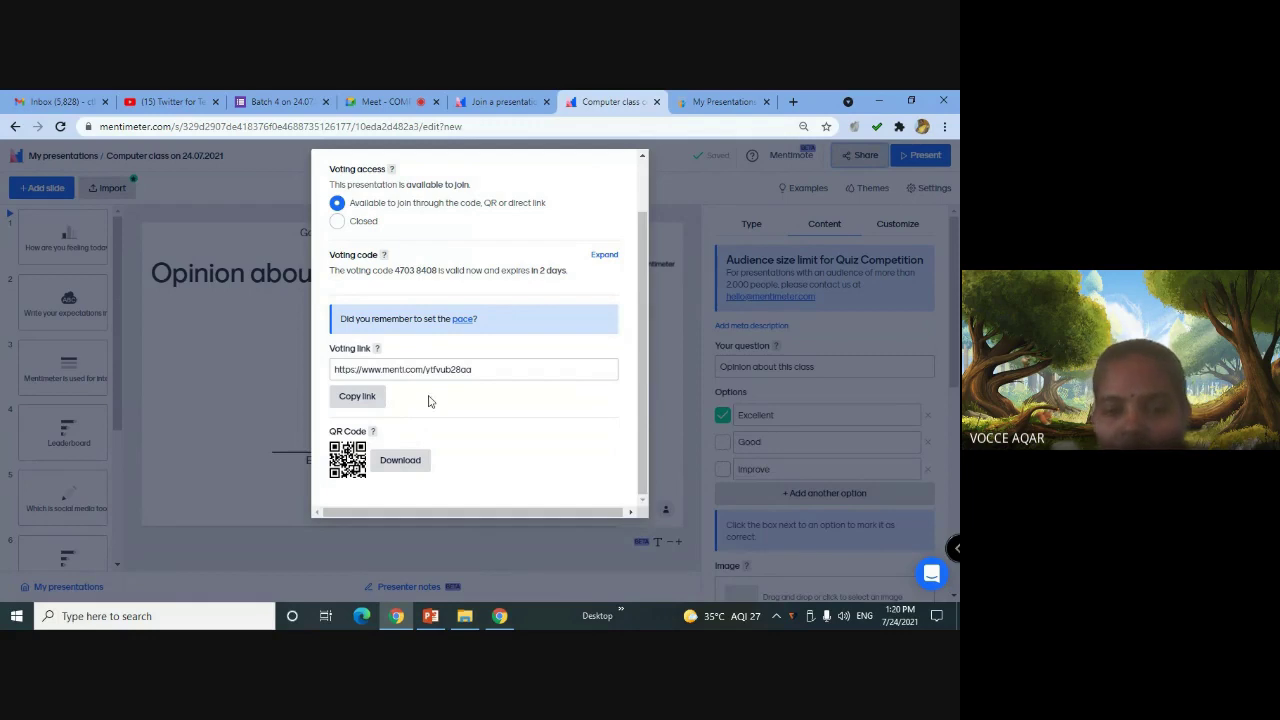
click(362, 400)
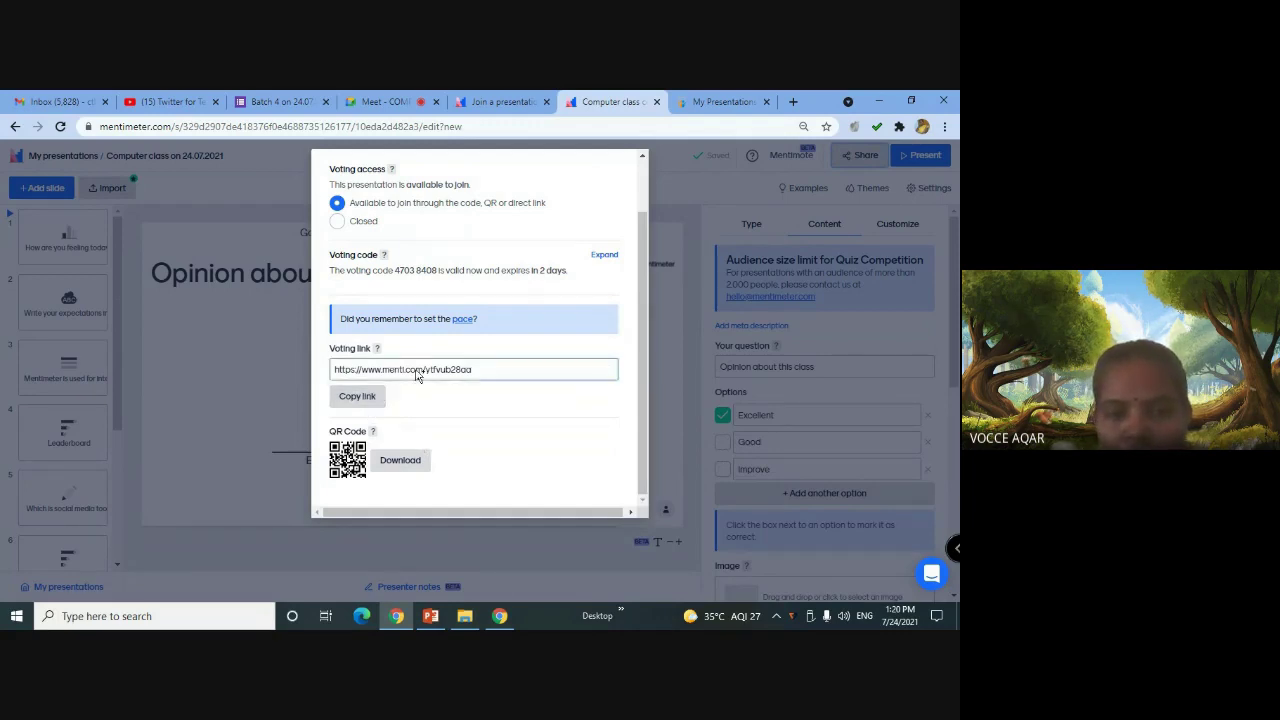
click(359, 403)
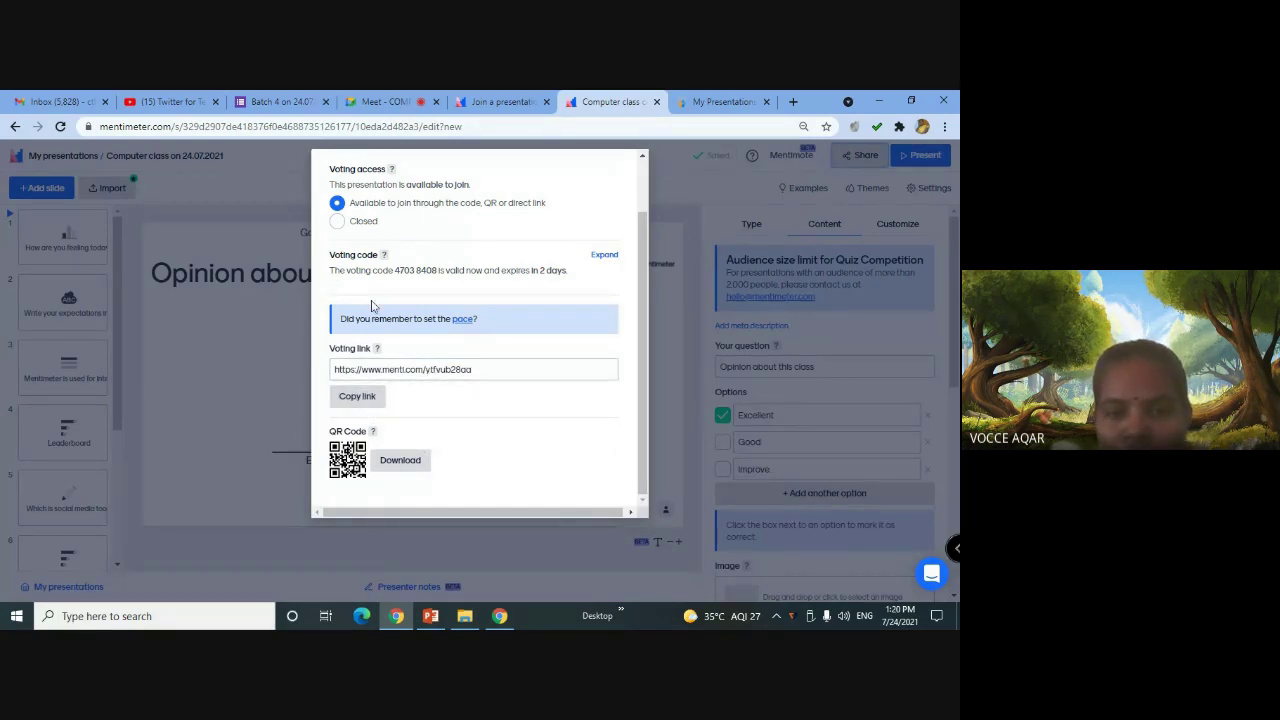
click(360, 403)
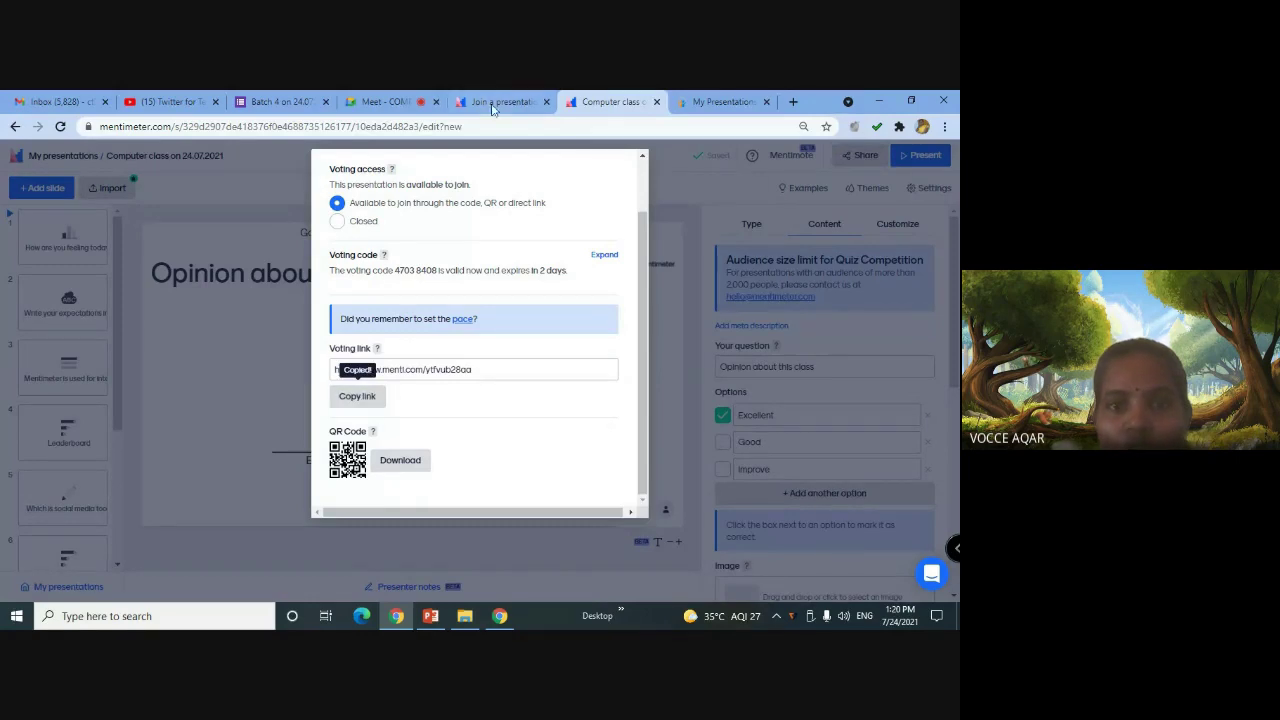
Switch to the Google Meet call and send the copied voting link to everyone as an in-call message
click(398, 101)
click(872, 576)
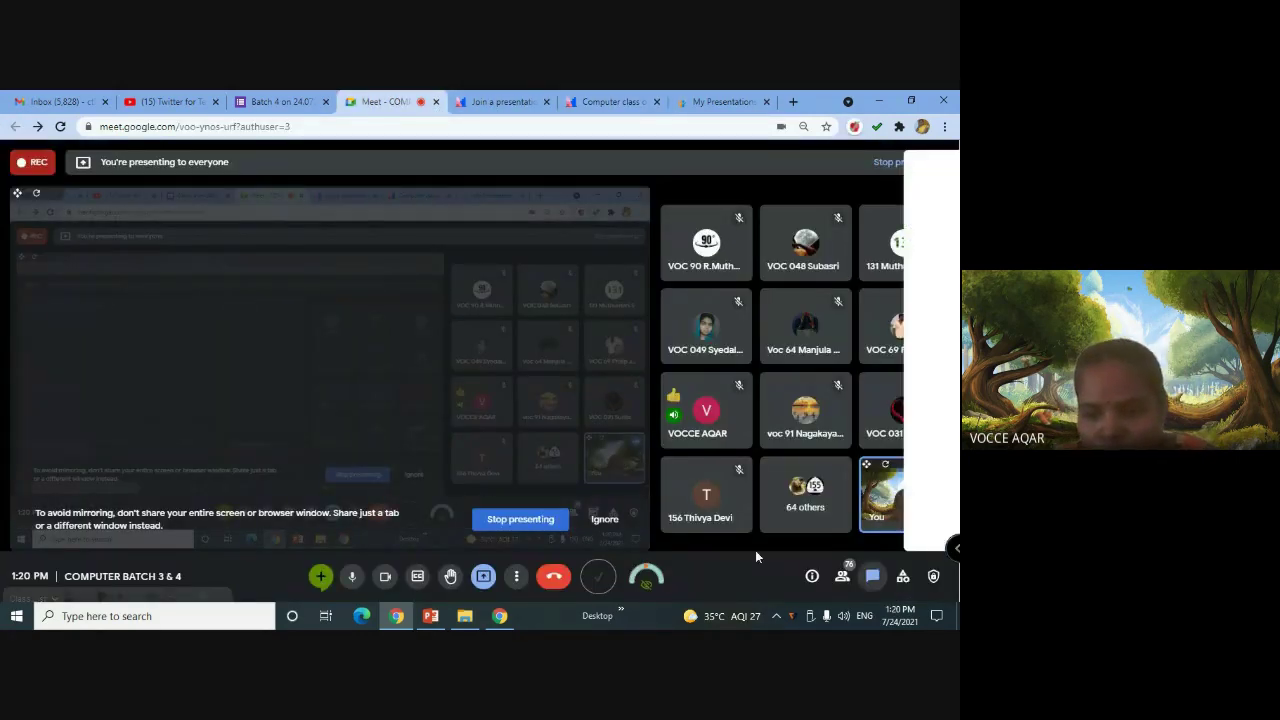
key(ctrl+v)
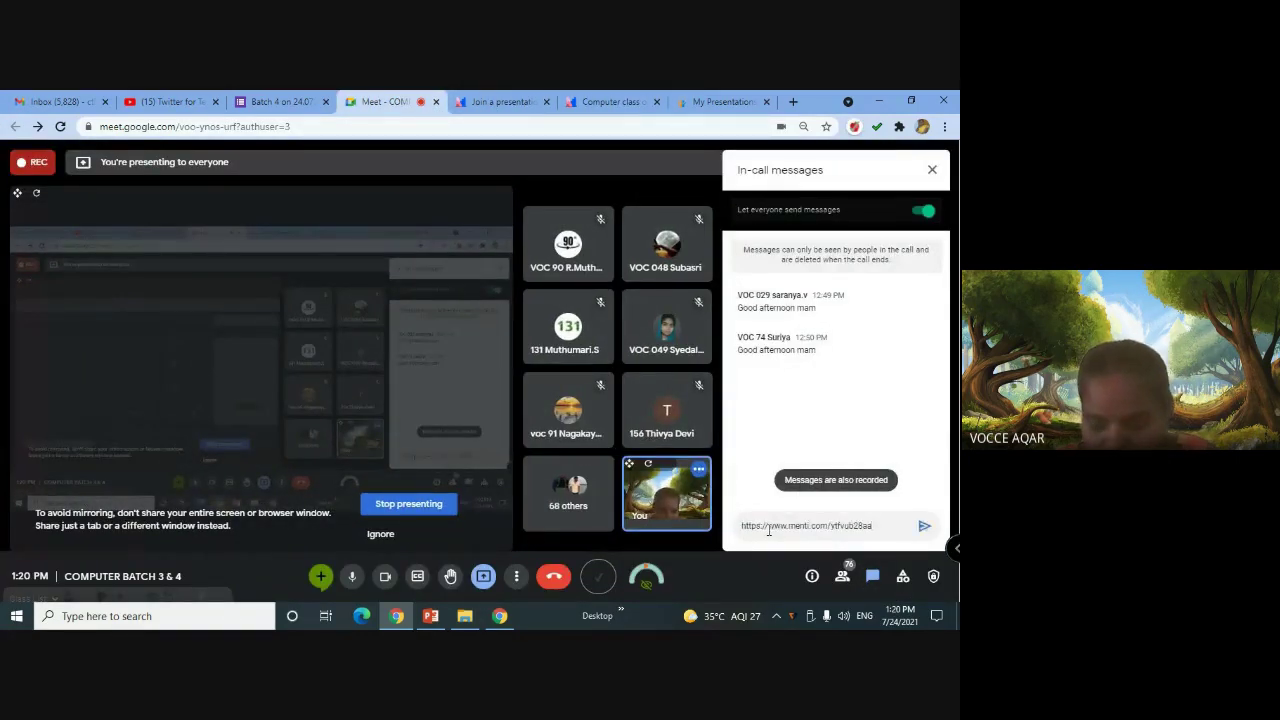
key(Return)
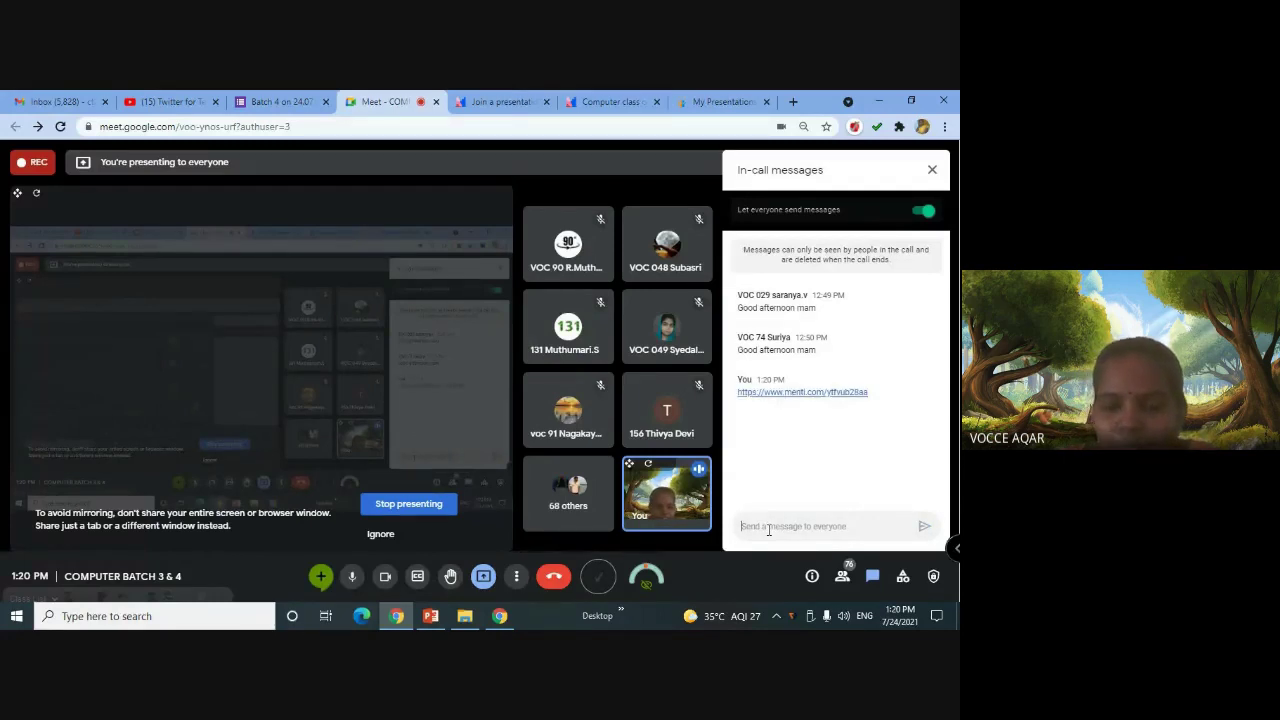
Copy the voting code text from Mentimeter's sharing settings and send it to everyone in the Google Meet chat
click(614, 102)
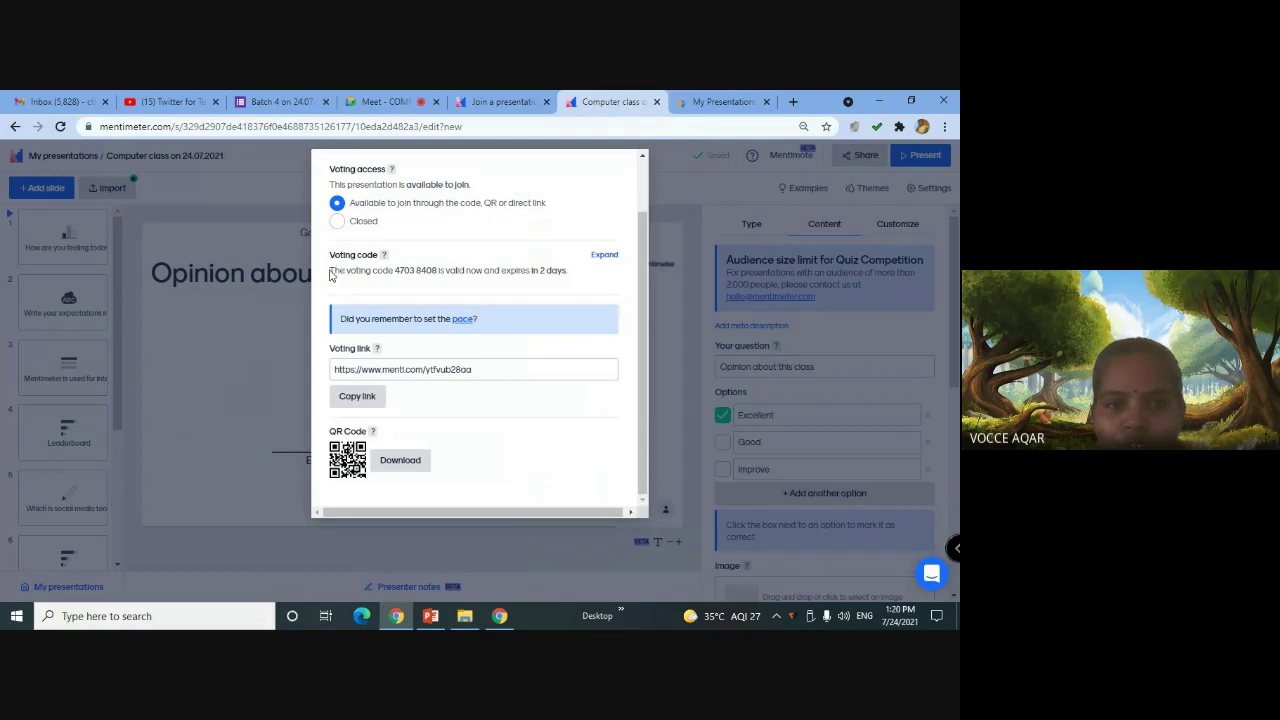
drag(331, 270, 441, 275)
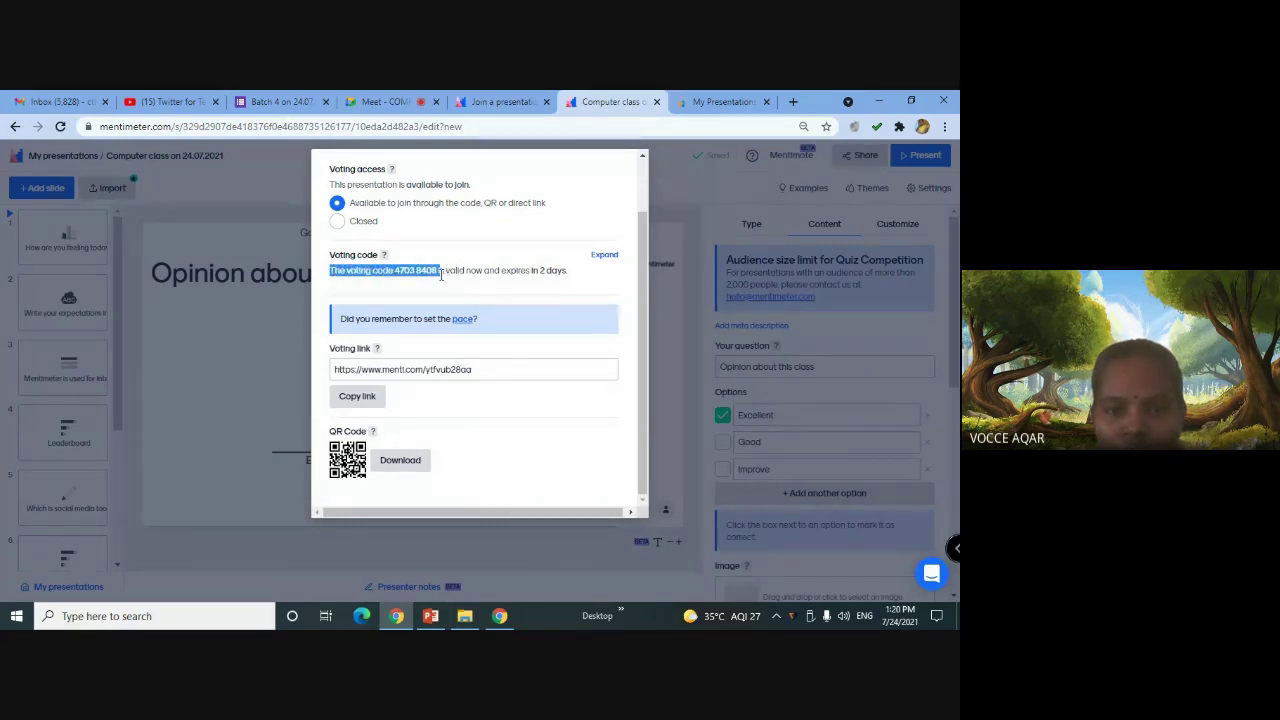
click(385, 102)
click(854, 517)
key(ctrl+v)
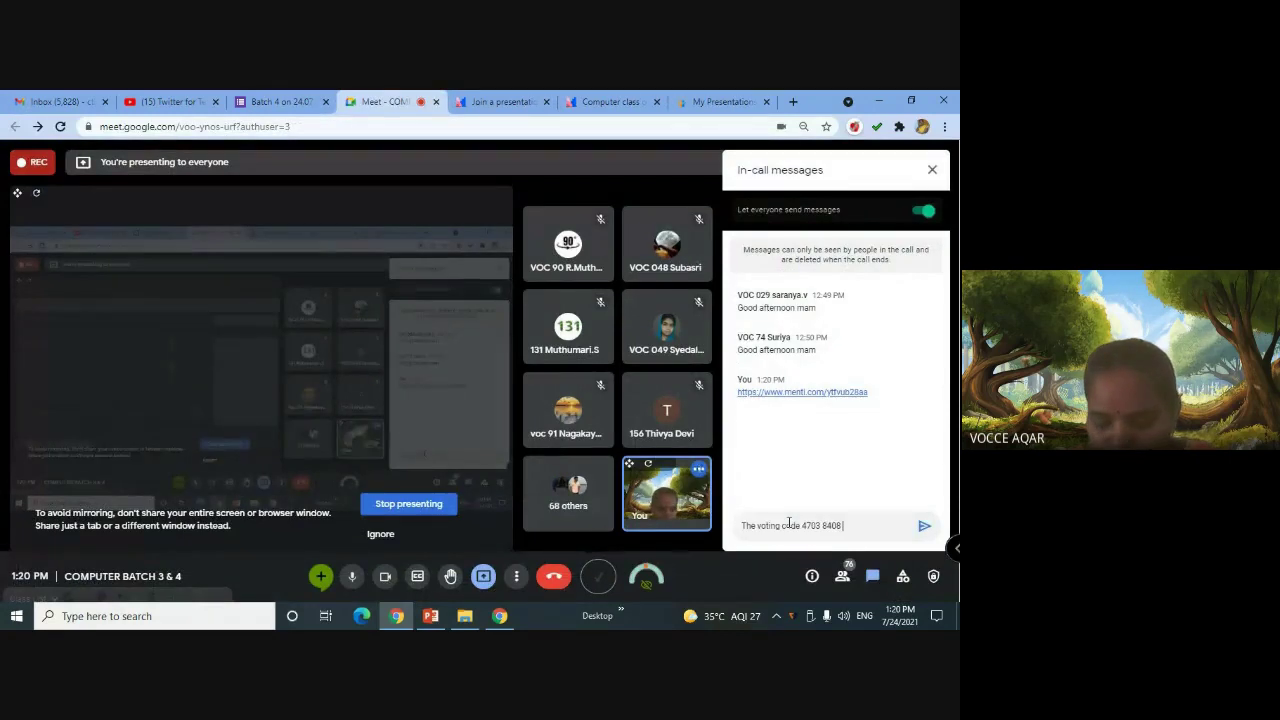
key(Return)
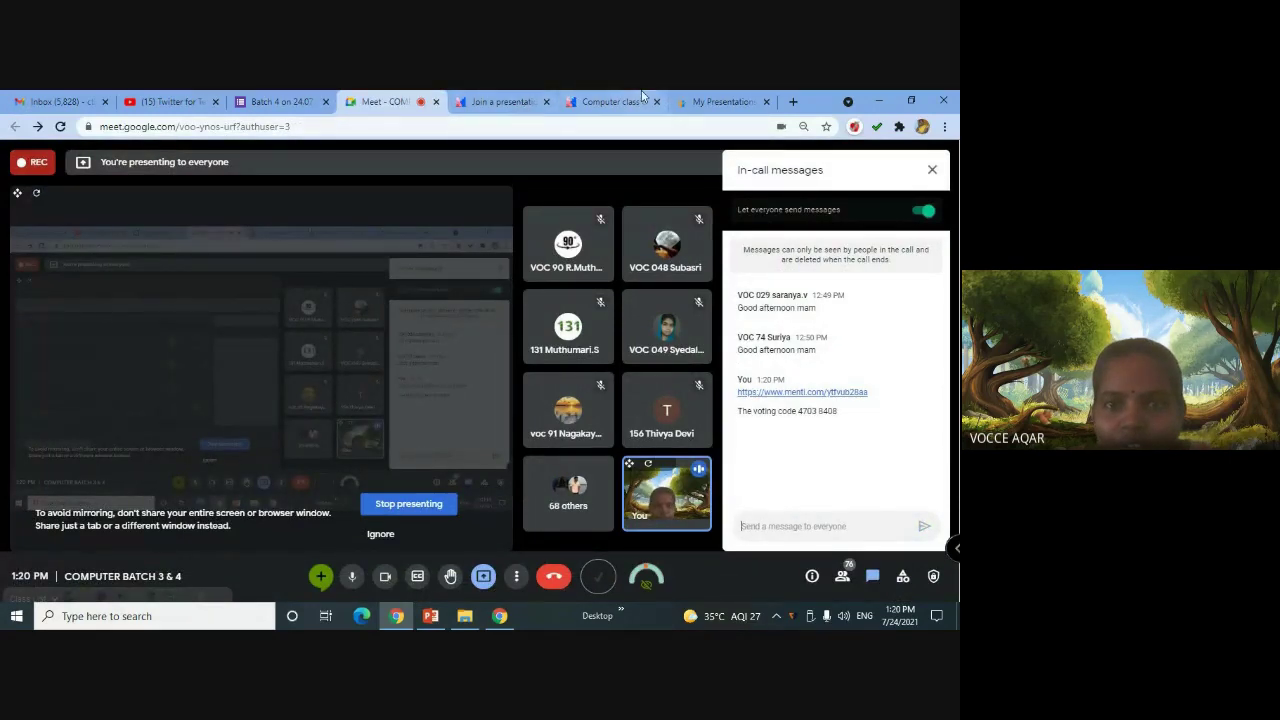
Return to Mentimeter, close the sharing settings and view the menti.com page where participants enter the code
click(612, 101)
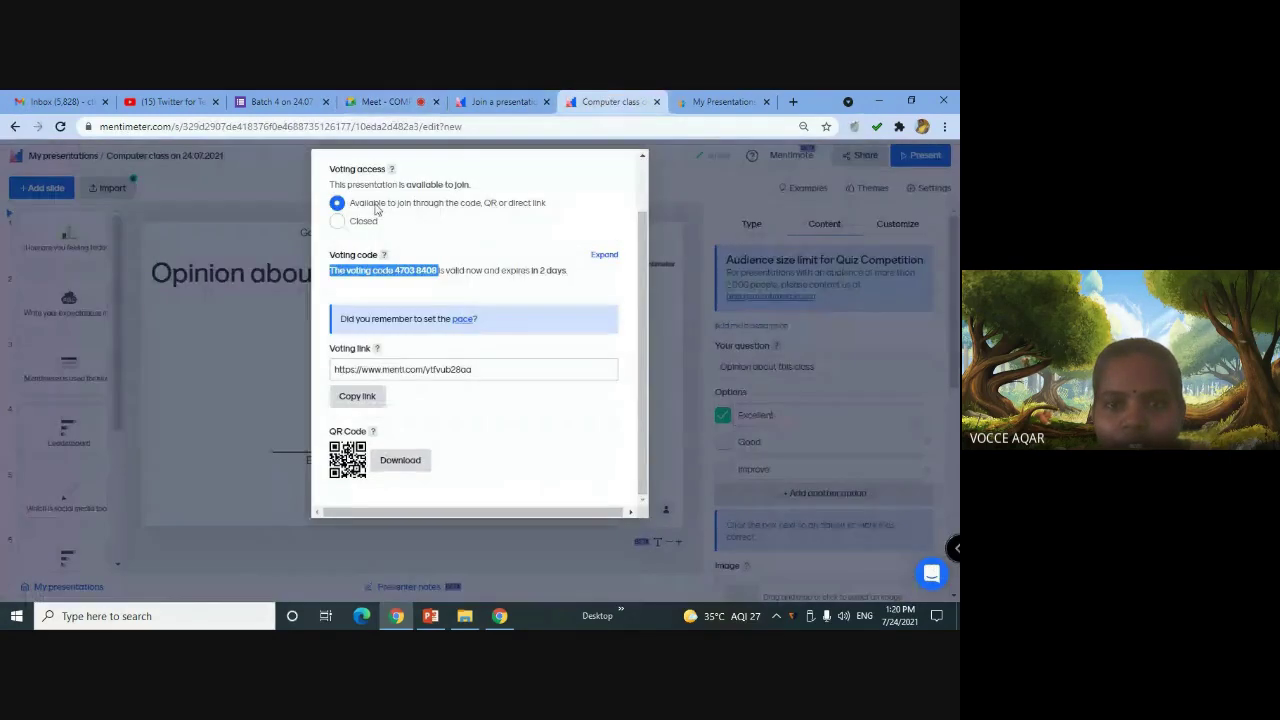
click(683, 197)
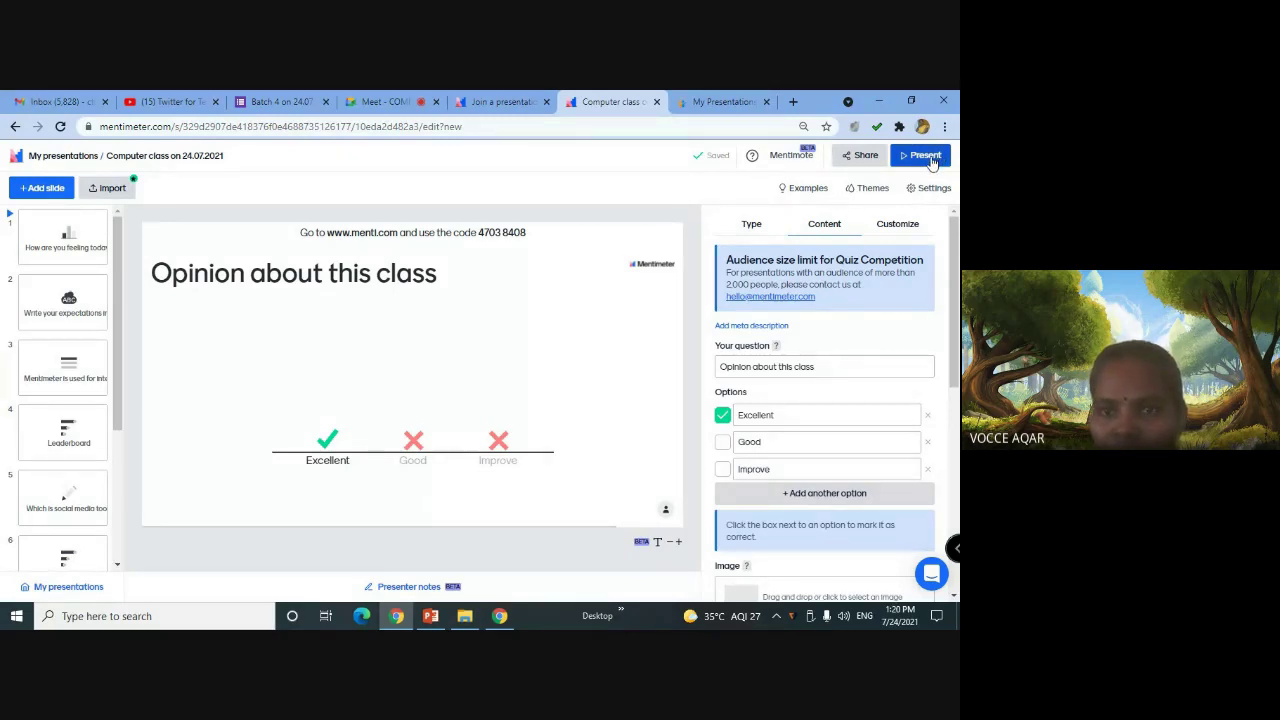
click(510, 100)
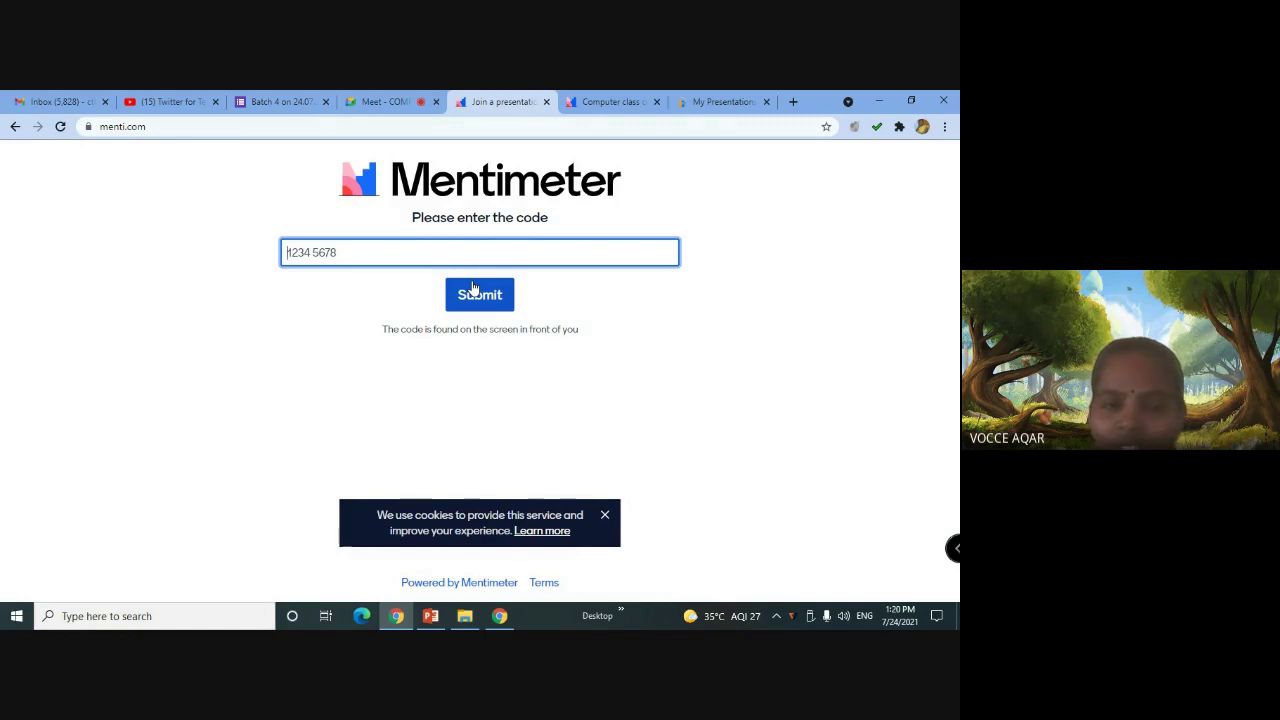
Present the class presentation from the "How are you feeling today?" slide and advance to the expectations word cloud slide
click(617, 101)
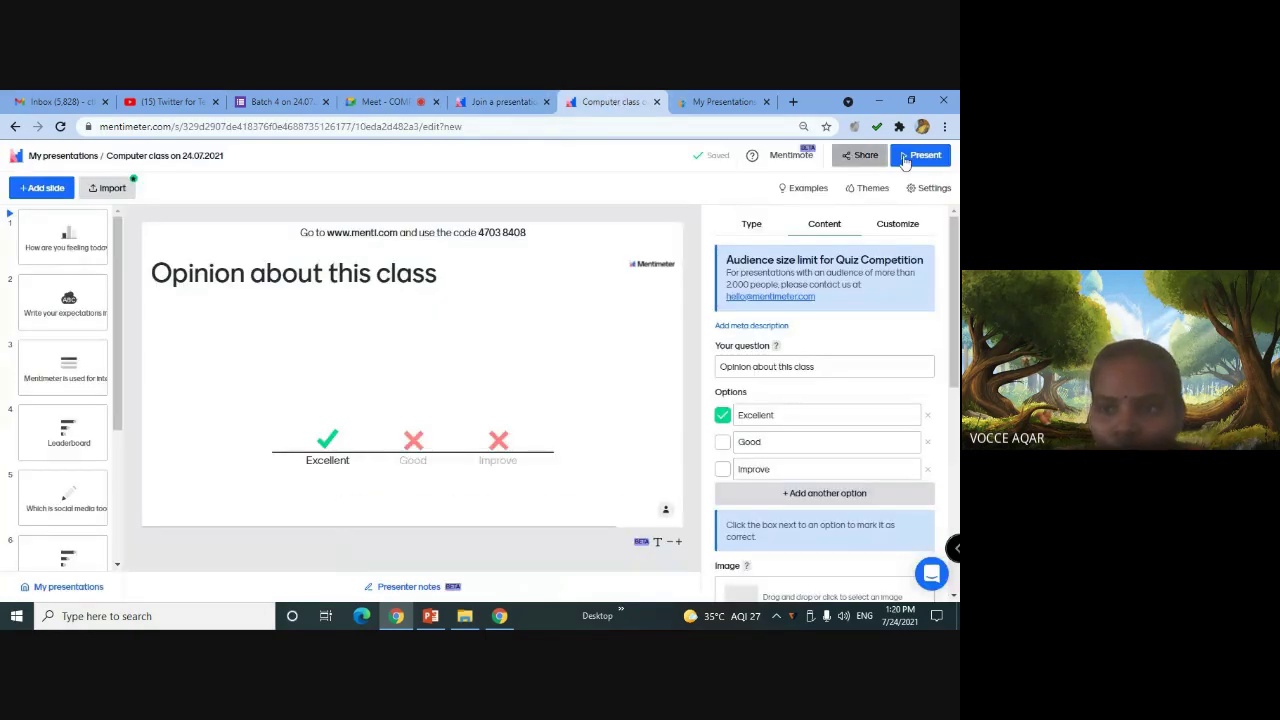
click(96, 240)
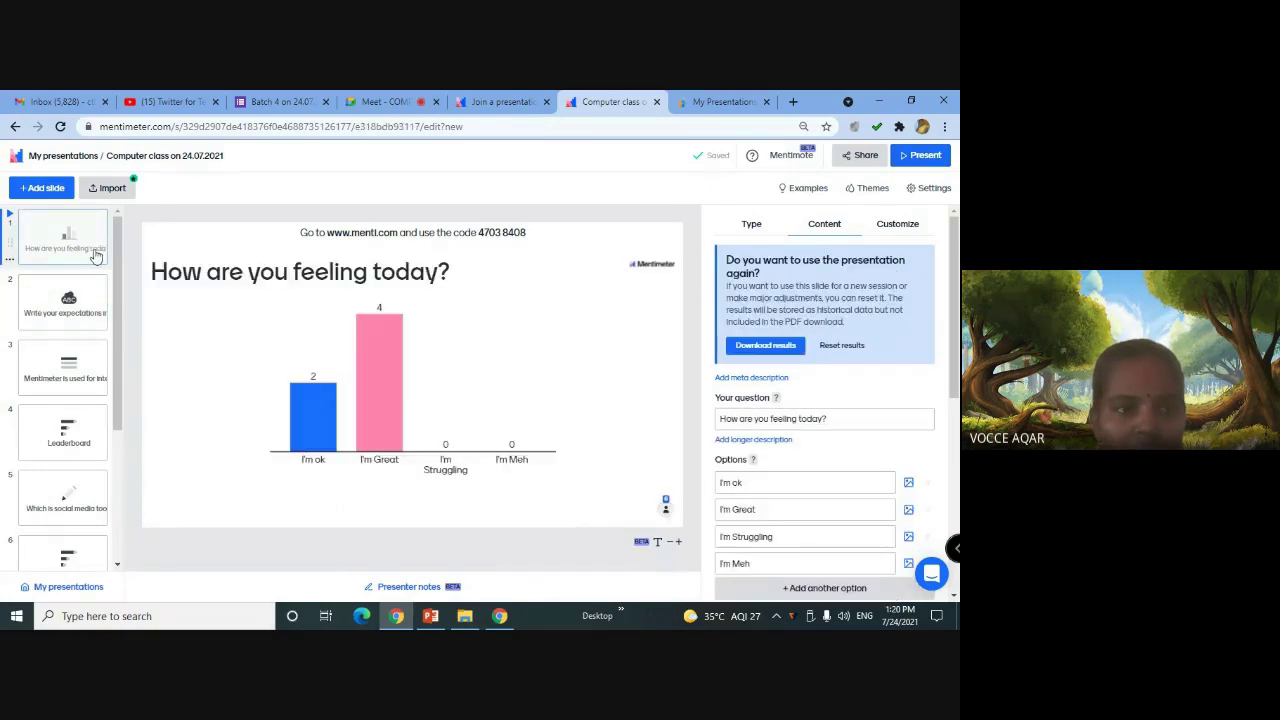
click(912, 161)
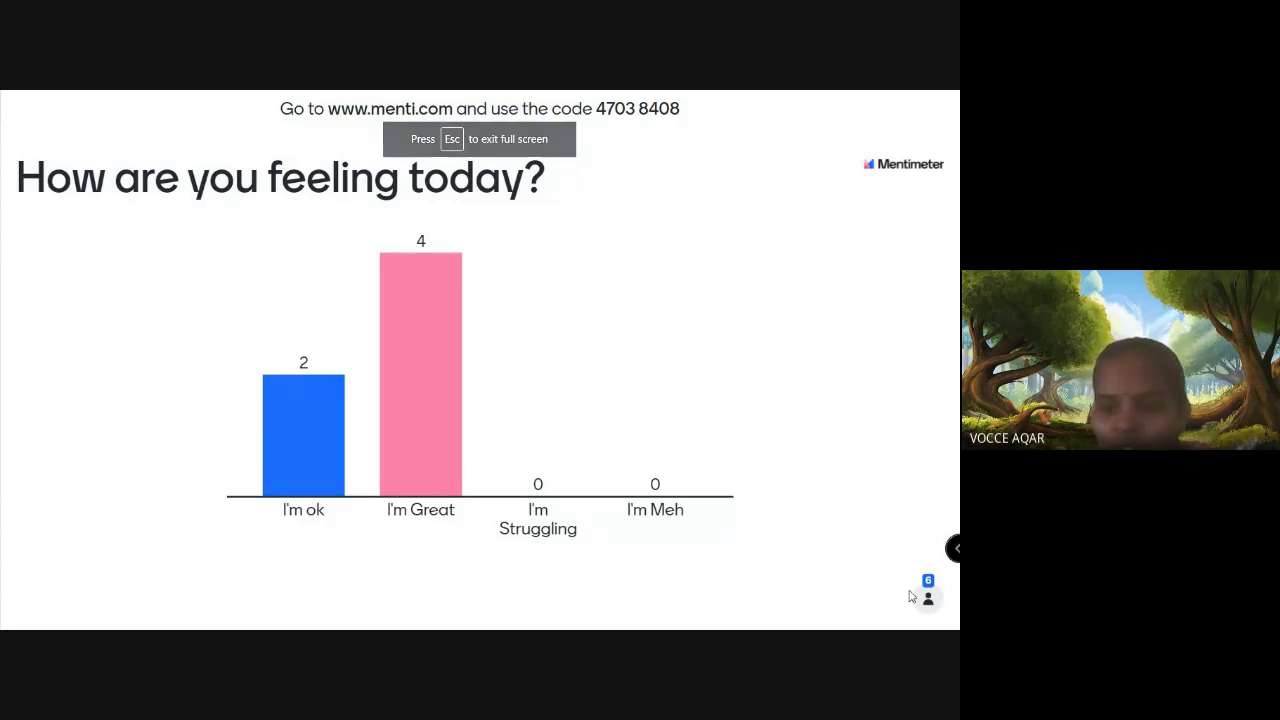
mouse_move(351, 125)
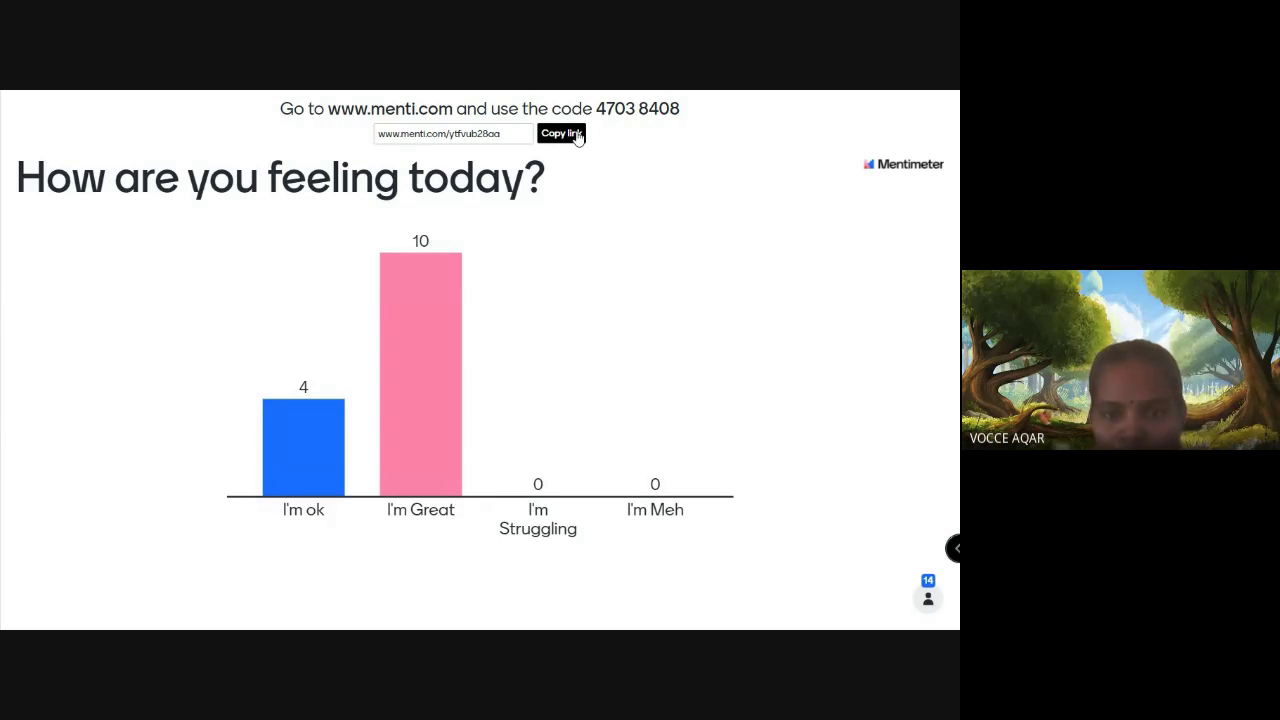
key(Right)
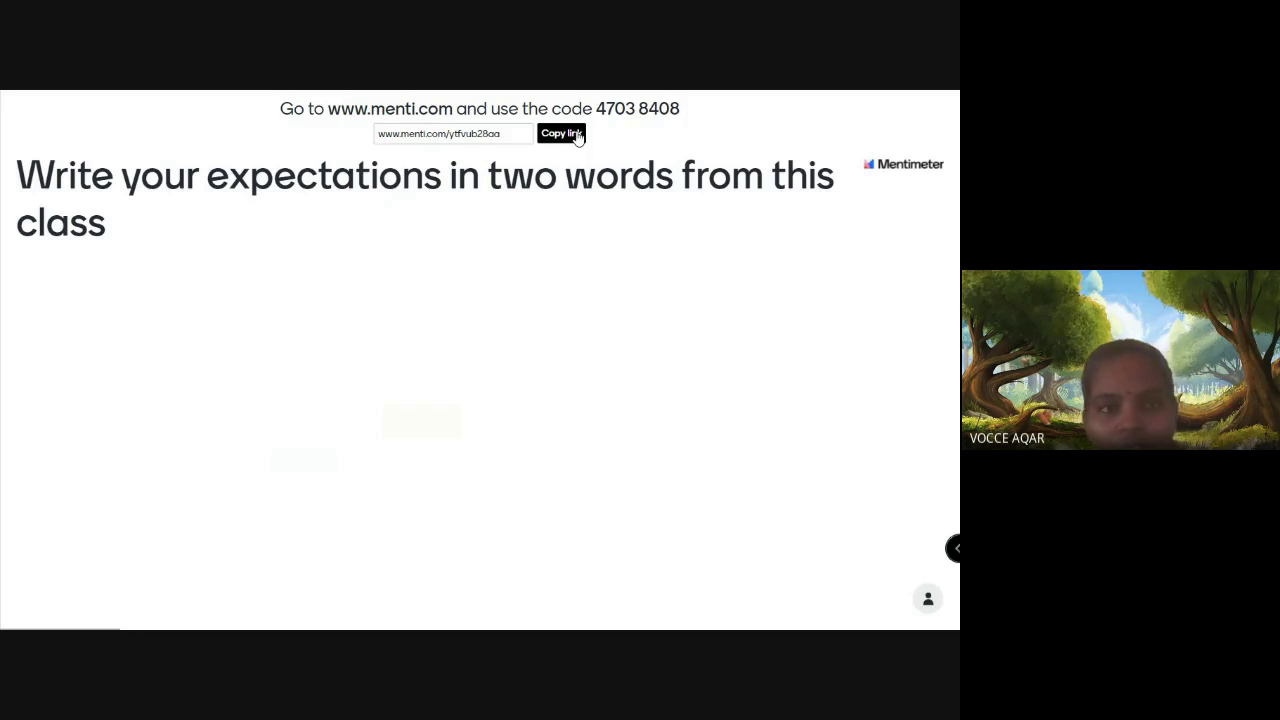